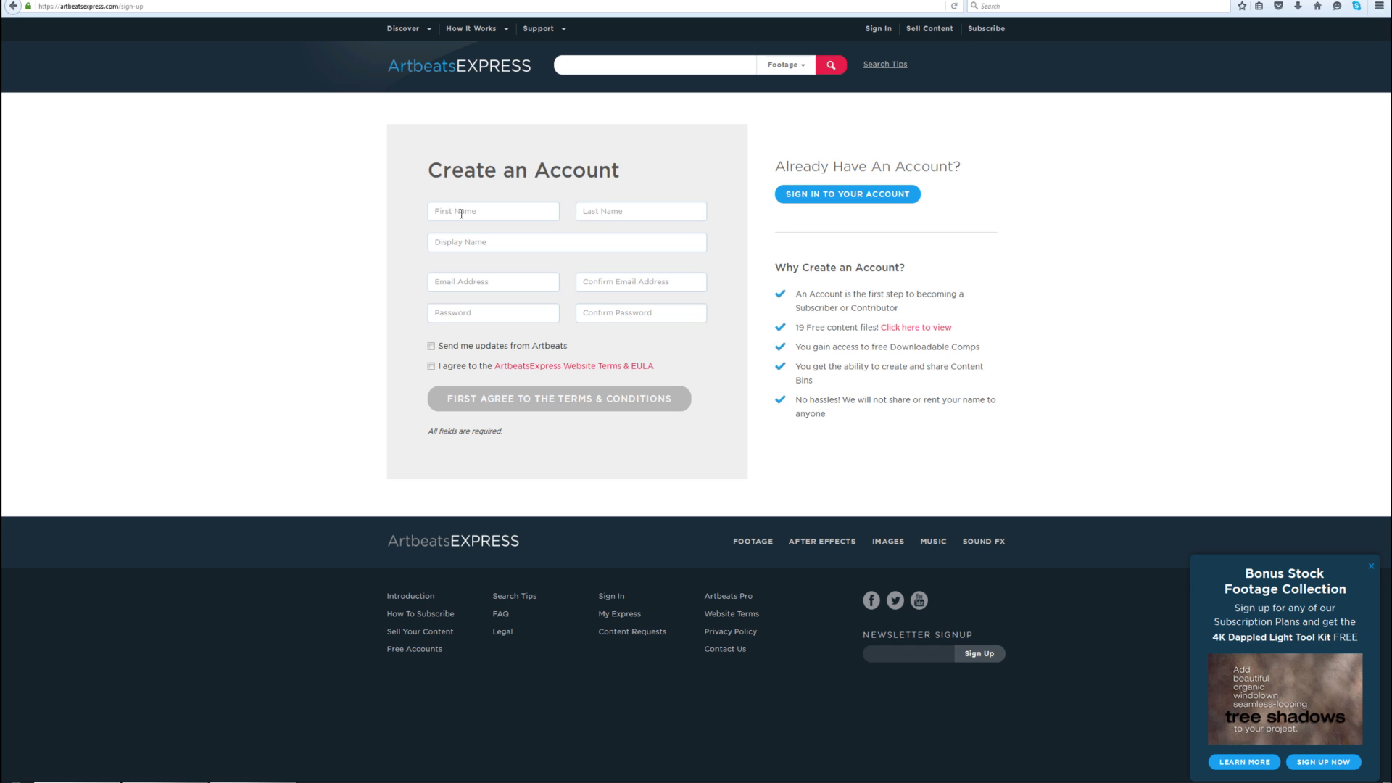
# Fill in the first name in the account sign-up form.
pyautogui.write('ta')
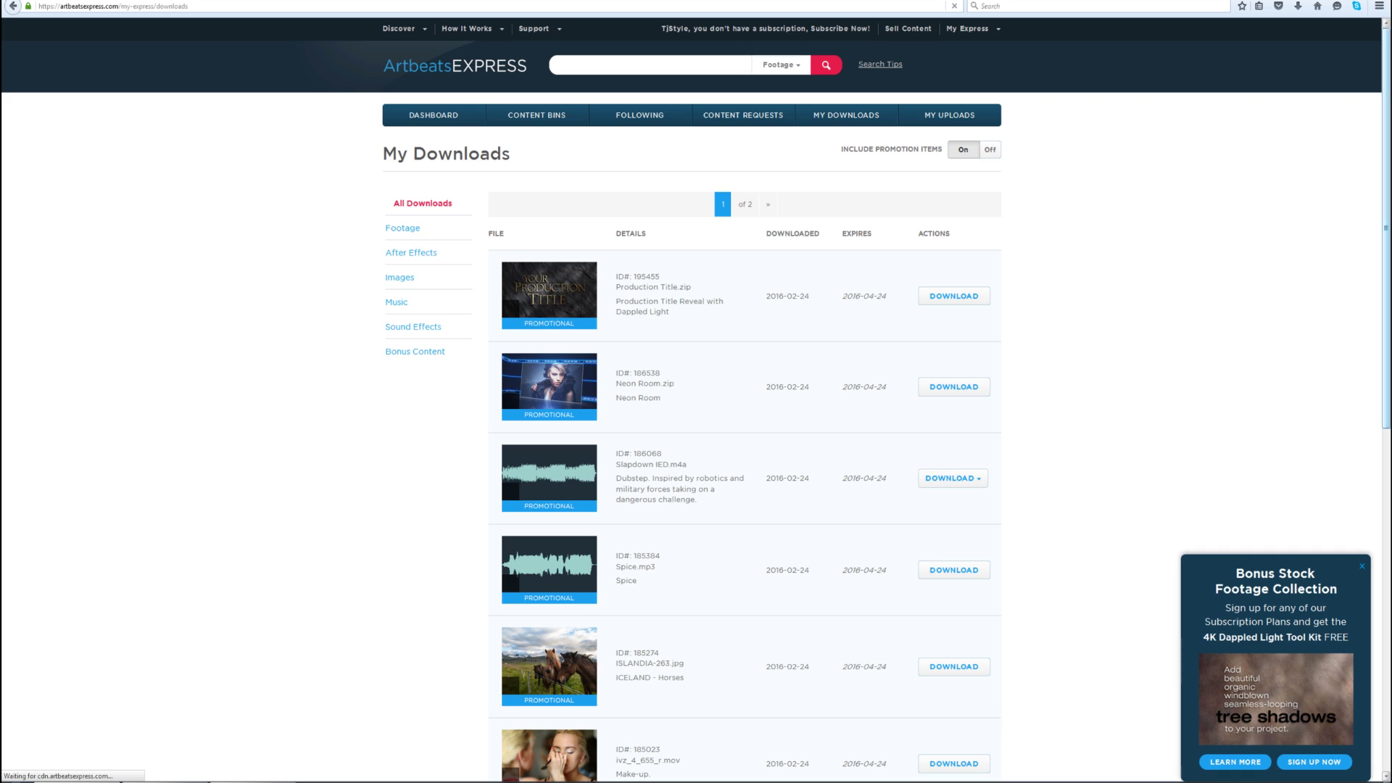
# Look through the items listed under My Downloads.
pyautogui.scroll(-4, 1387, 355)
pyautogui.moveTo(1389, 359); pyautogui.dragTo(1389, 432)
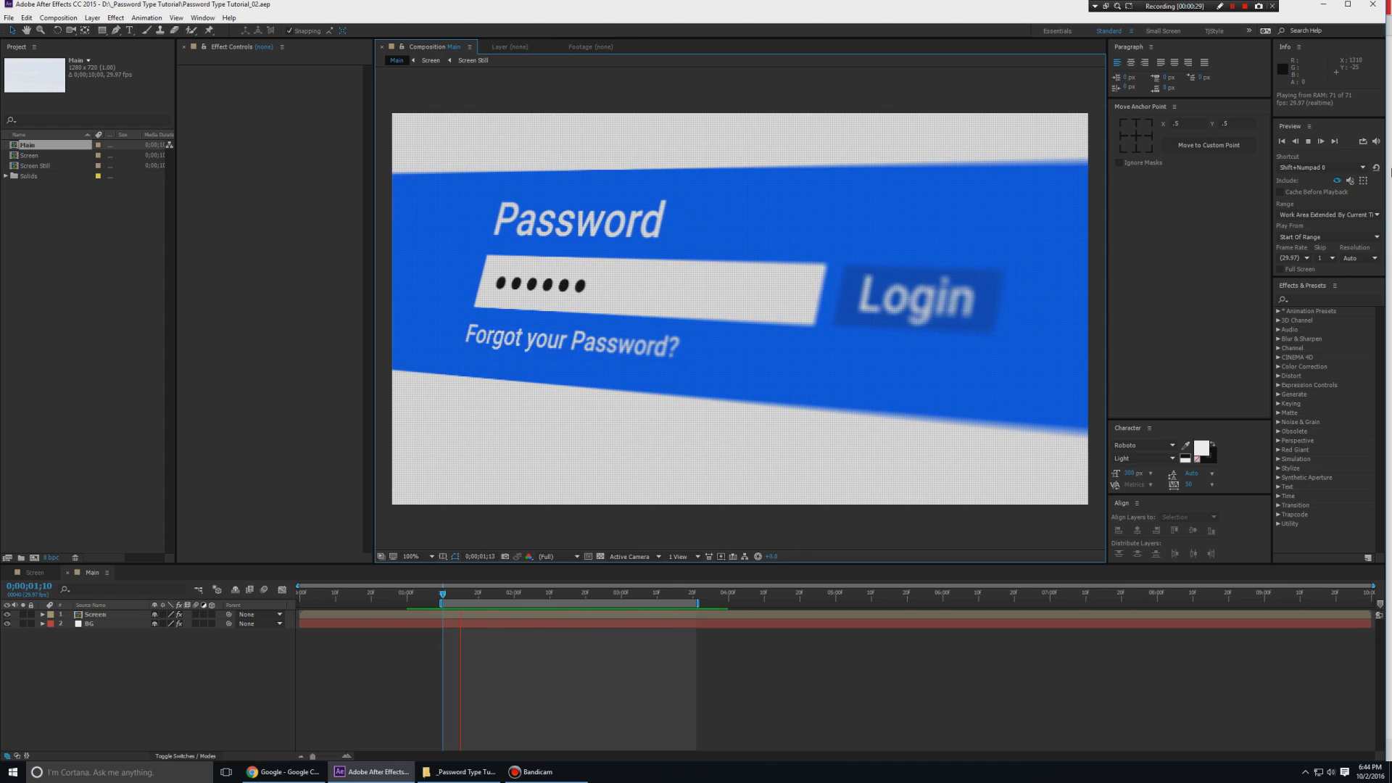
# Switch to After Effects, play the finished password animation in the Main composition, and stop the preview.
pyautogui.click(1348, 5)
pyautogui.press('space')
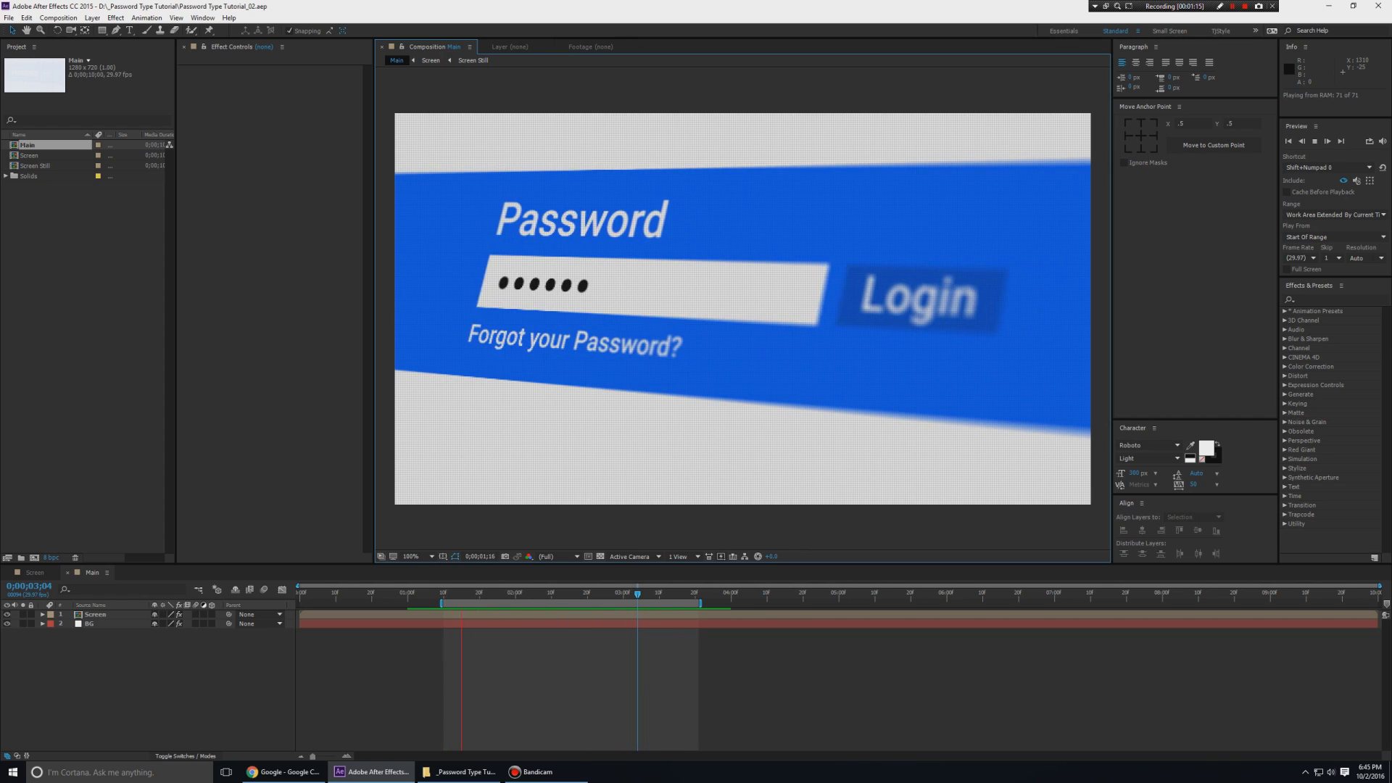
pyautogui.press('space')
# Gather all existing project items into a new folder named Done.
pyautogui.rightClick(127, 282)
pyautogui.moveTo(5, 225); pyautogui.dragTo(21, 491)
pyautogui.moveTo(59, 350); pyautogui.dragTo(20, 559)
pyautogui.write('Done')
pyautogui.press('Return')
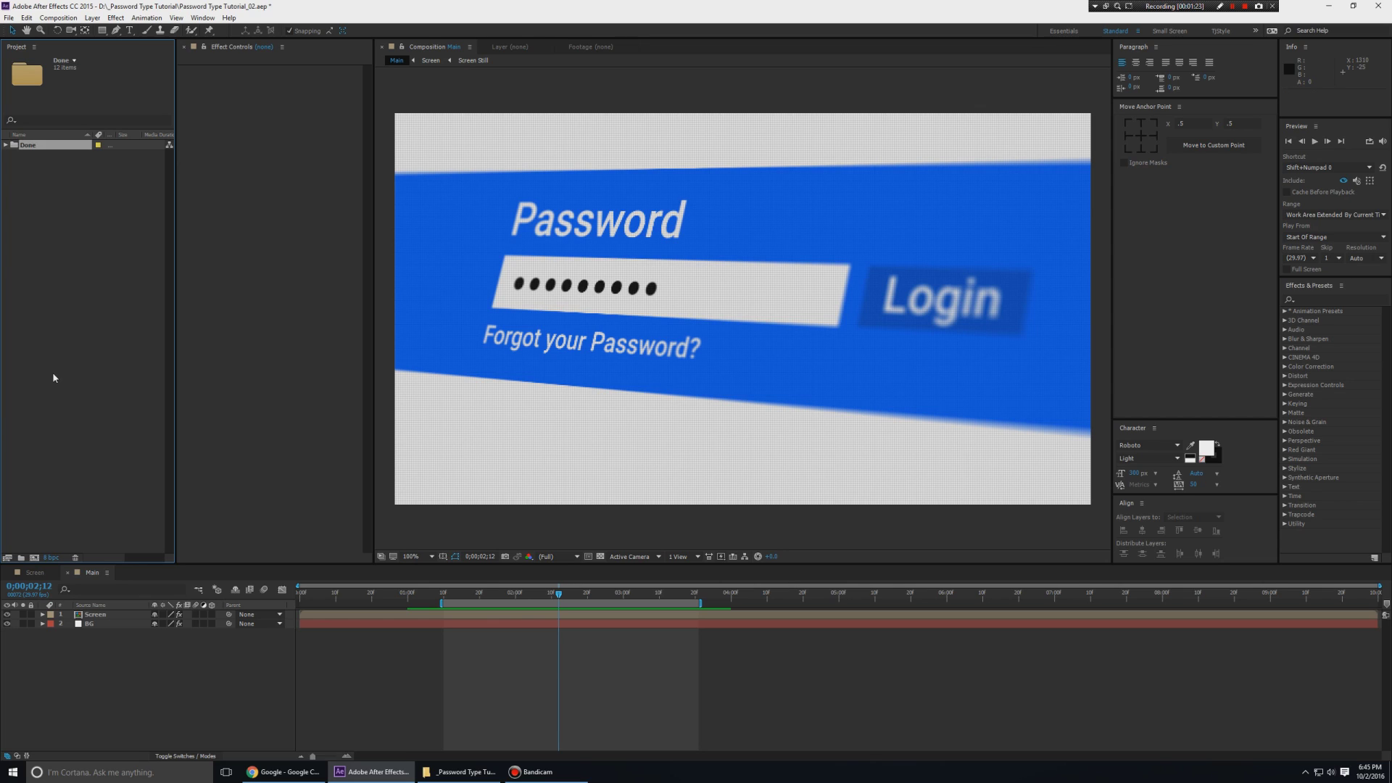
# Create a new composition named _Main with a duration of 7 seconds.
pyautogui.rightClick(53, 377)
pyautogui.click(87, 379)
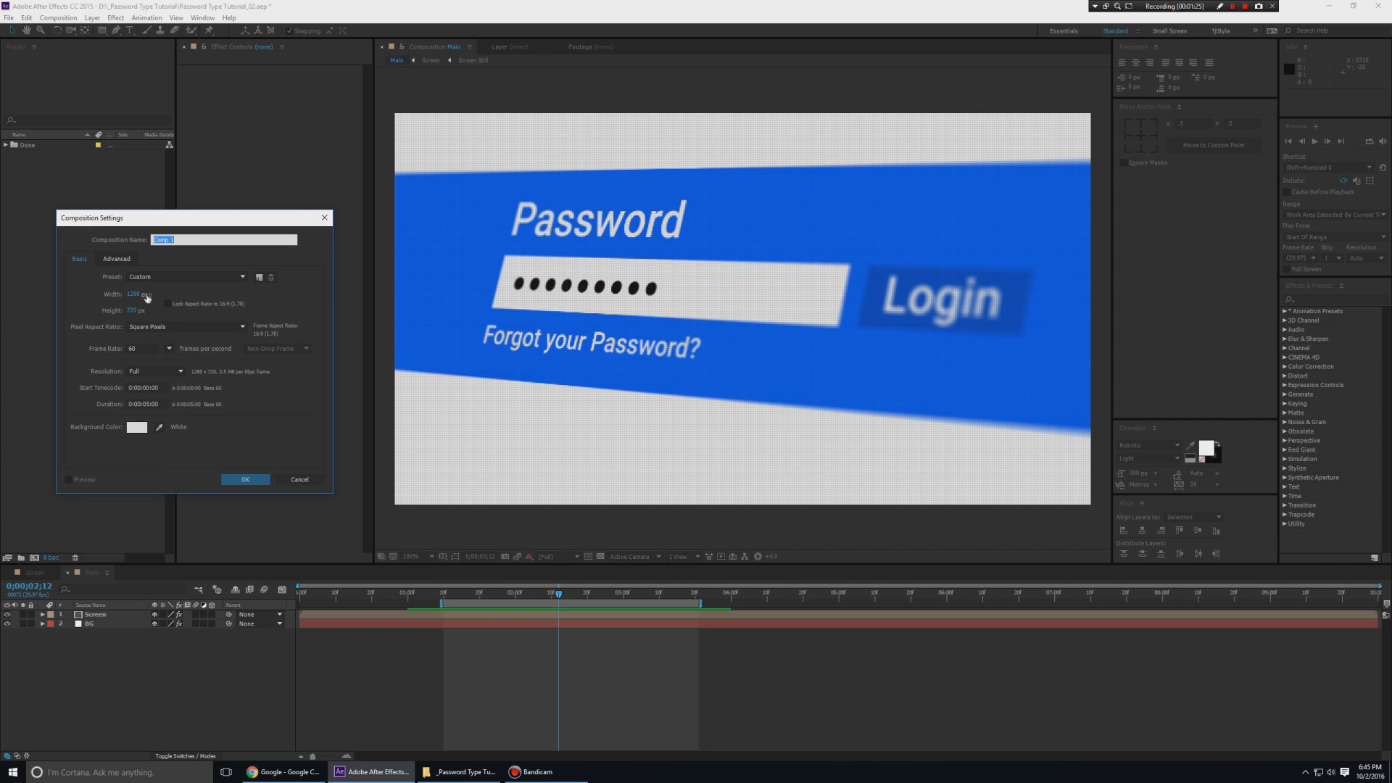
pyautogui.click(178, 239)
pyautogui.click(148, 404)
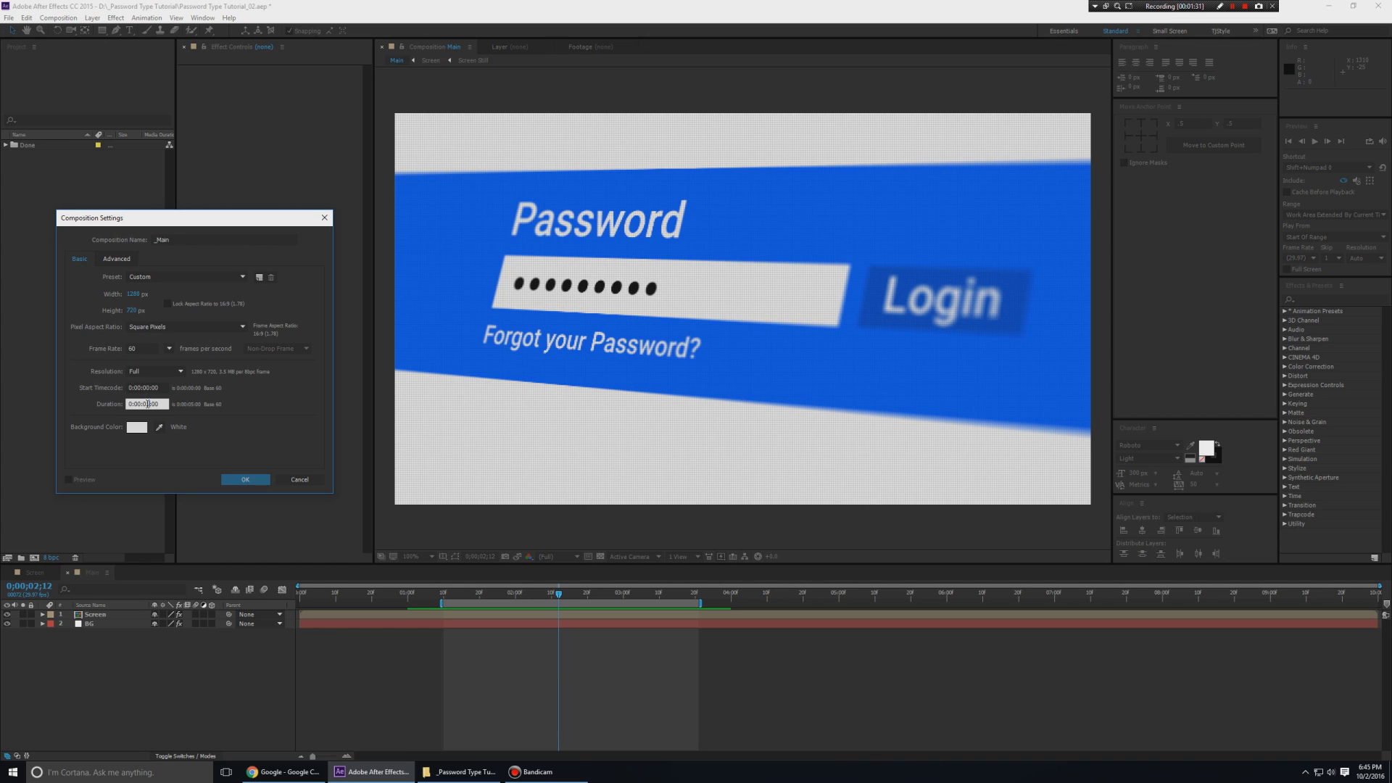
pyautogui.write('7')
pyautogui.press('Return')
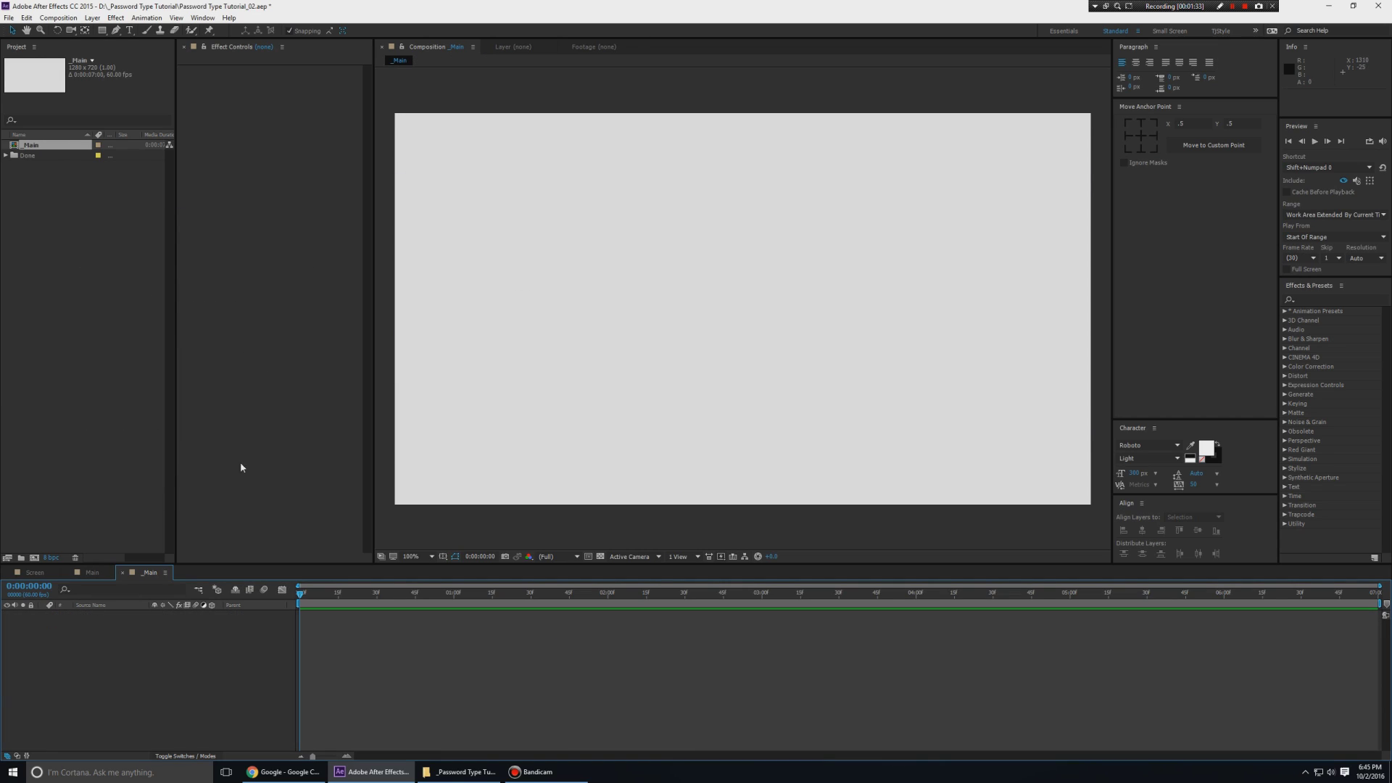
# Close the old Screen and Main timelines, keeping the _Main composition open.
pyautogui.scroll(1, 149, 574)
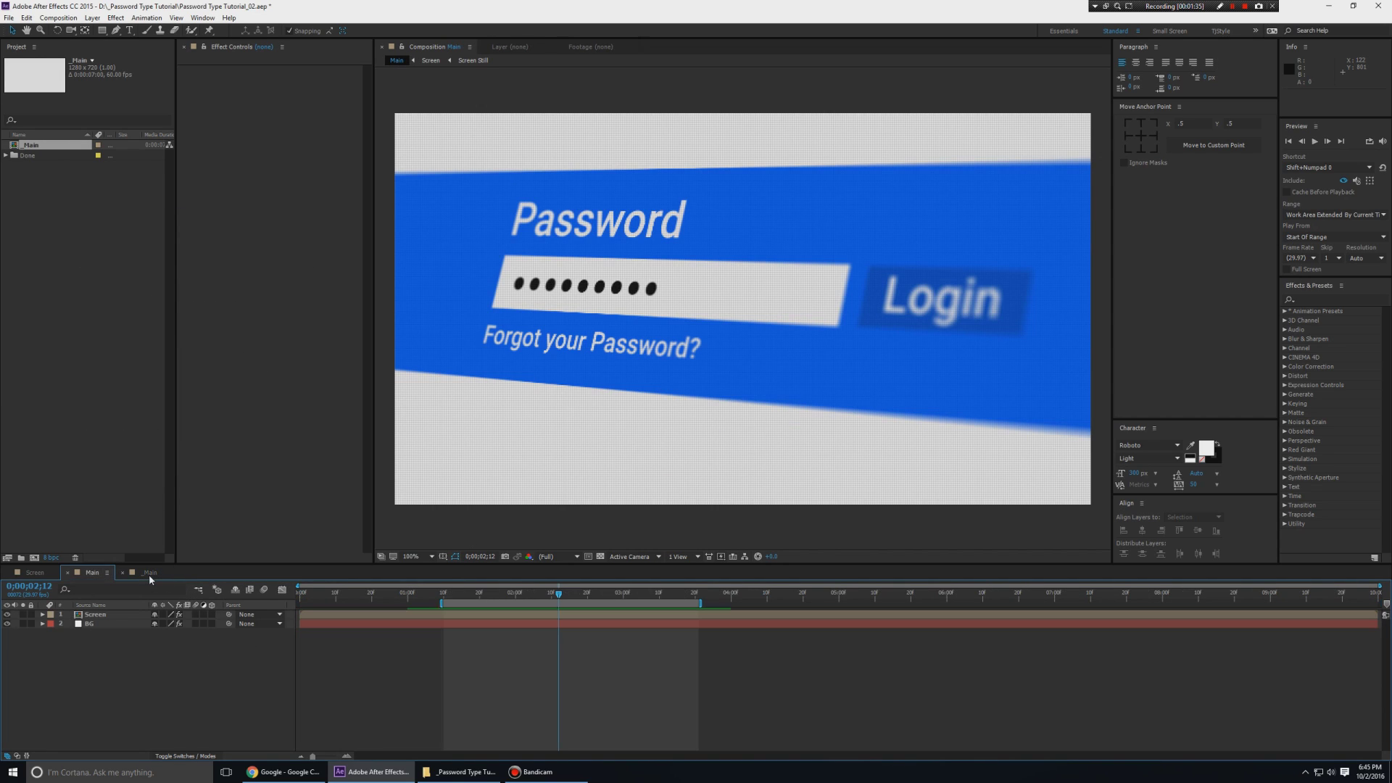
pyautogui.hotkey('ctrl', 'w')
pyautogui.scroll(1, 149, 574)
pyautogui.hotkey('ctrl', 'w')
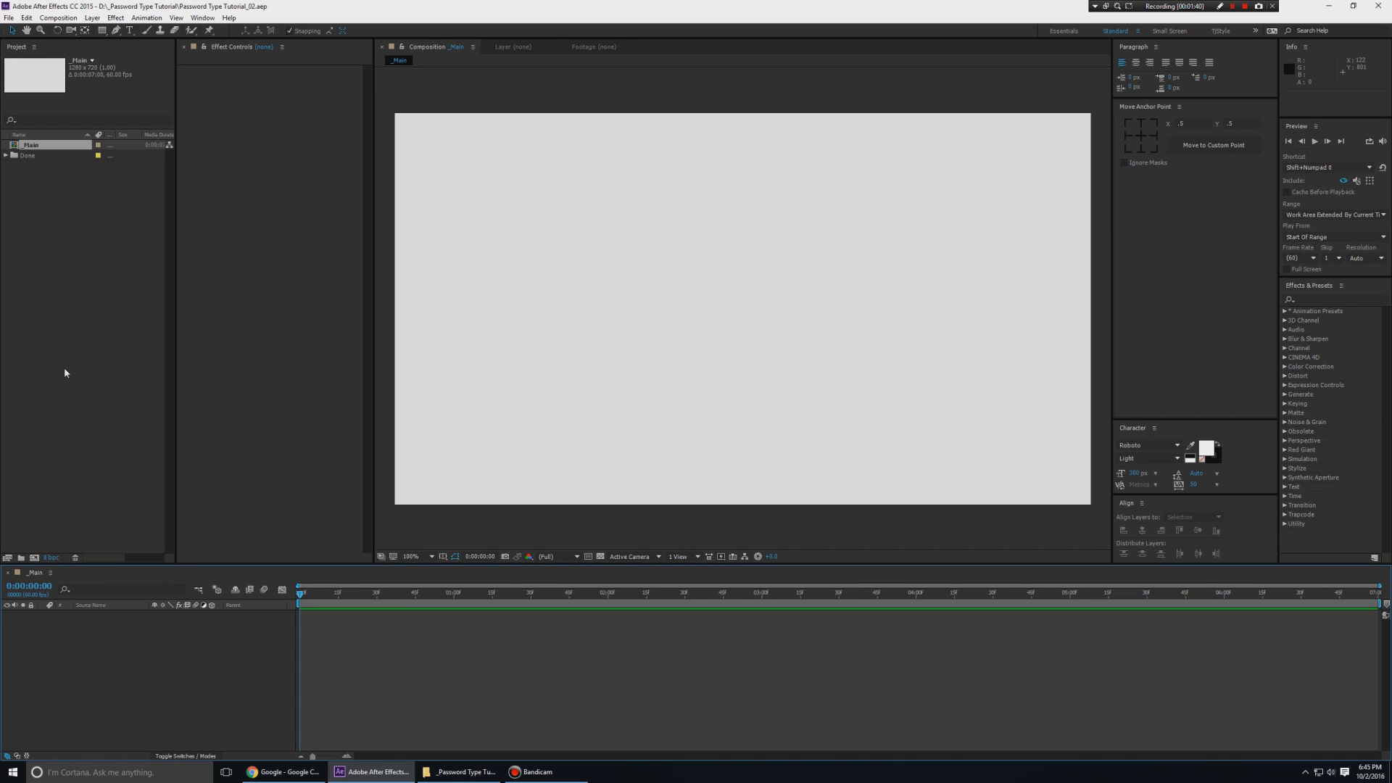
# Draw a rectangle about 1350 by 270 px as a horizontal band spanning the full width of the composition.
pyautogui.moveTo(388, 655); pyautogui.dragTo(494, 709)
pyautogui.click(102, 30)
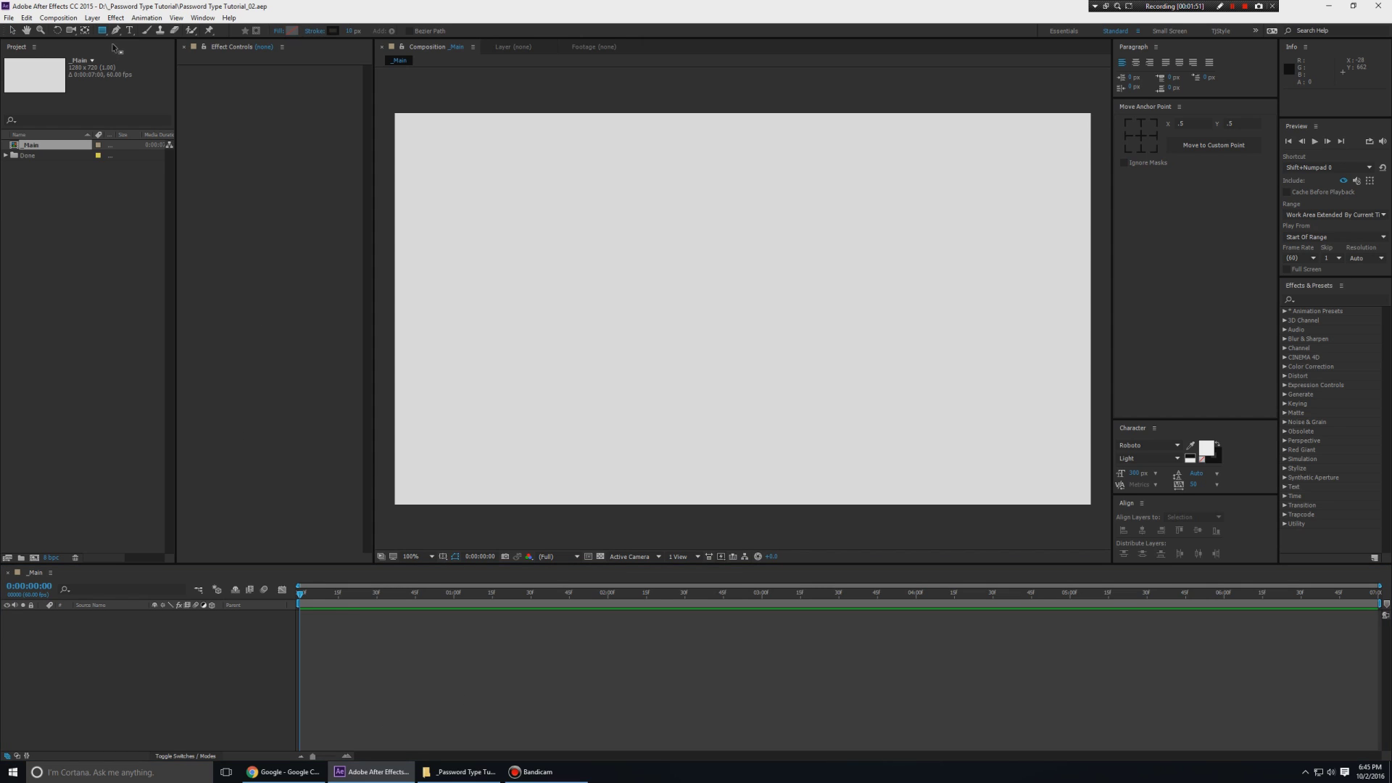
pyautogui.moveTo(404, 226); pyautogui.dragTo(1111, 373)
pyautogui.press('v')
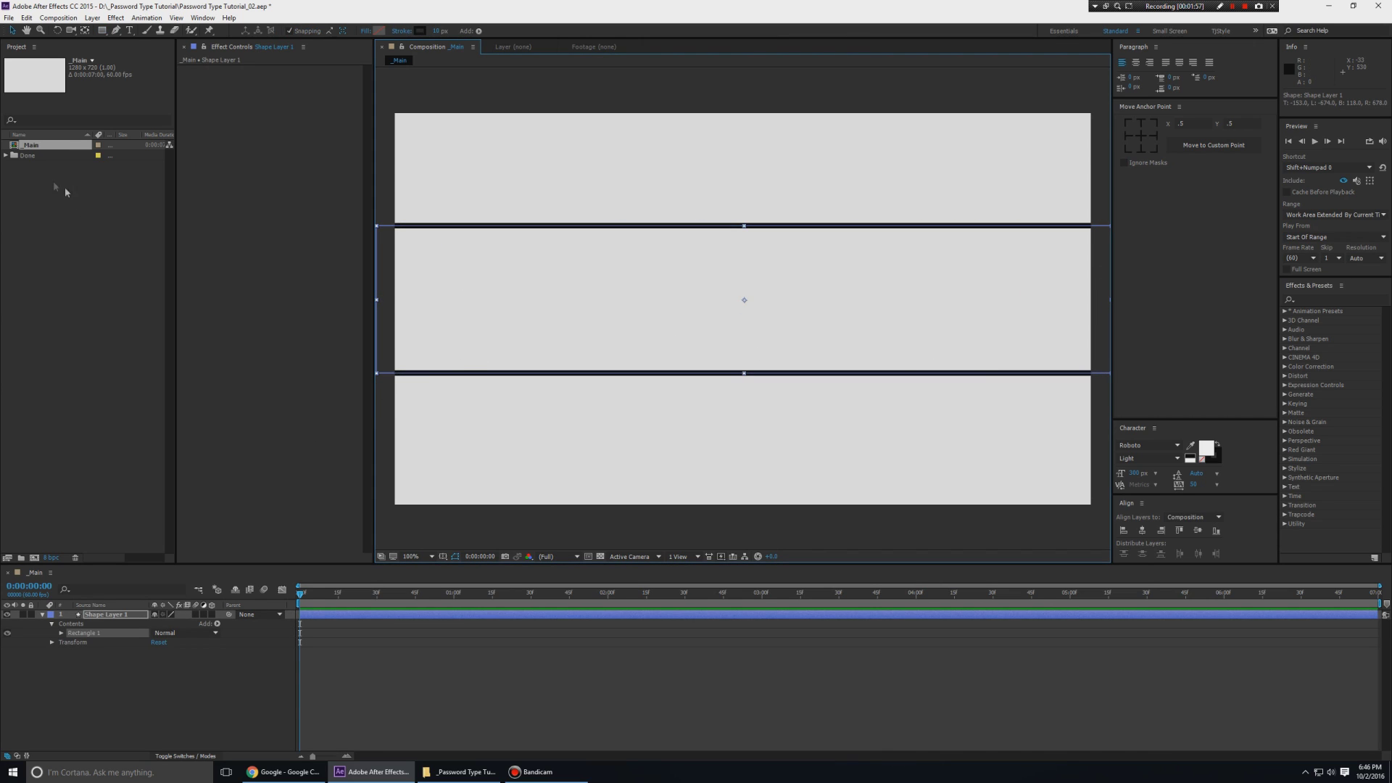
# View the finished Main composition from the Done folder for reference and return to _Main.
pyautogui.click(28, 156)
pyautogui.click(5, 156)
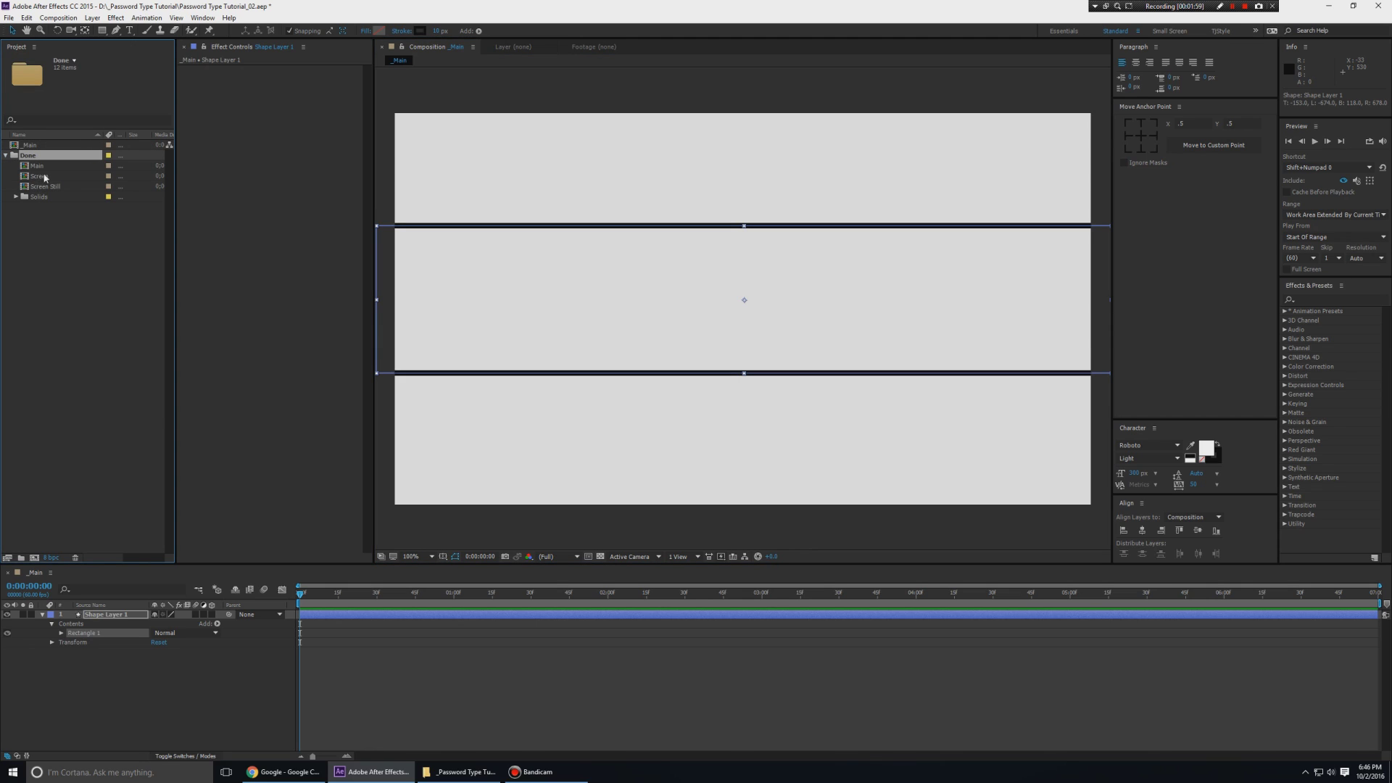
pyautogui.doubleClick(37, 166)
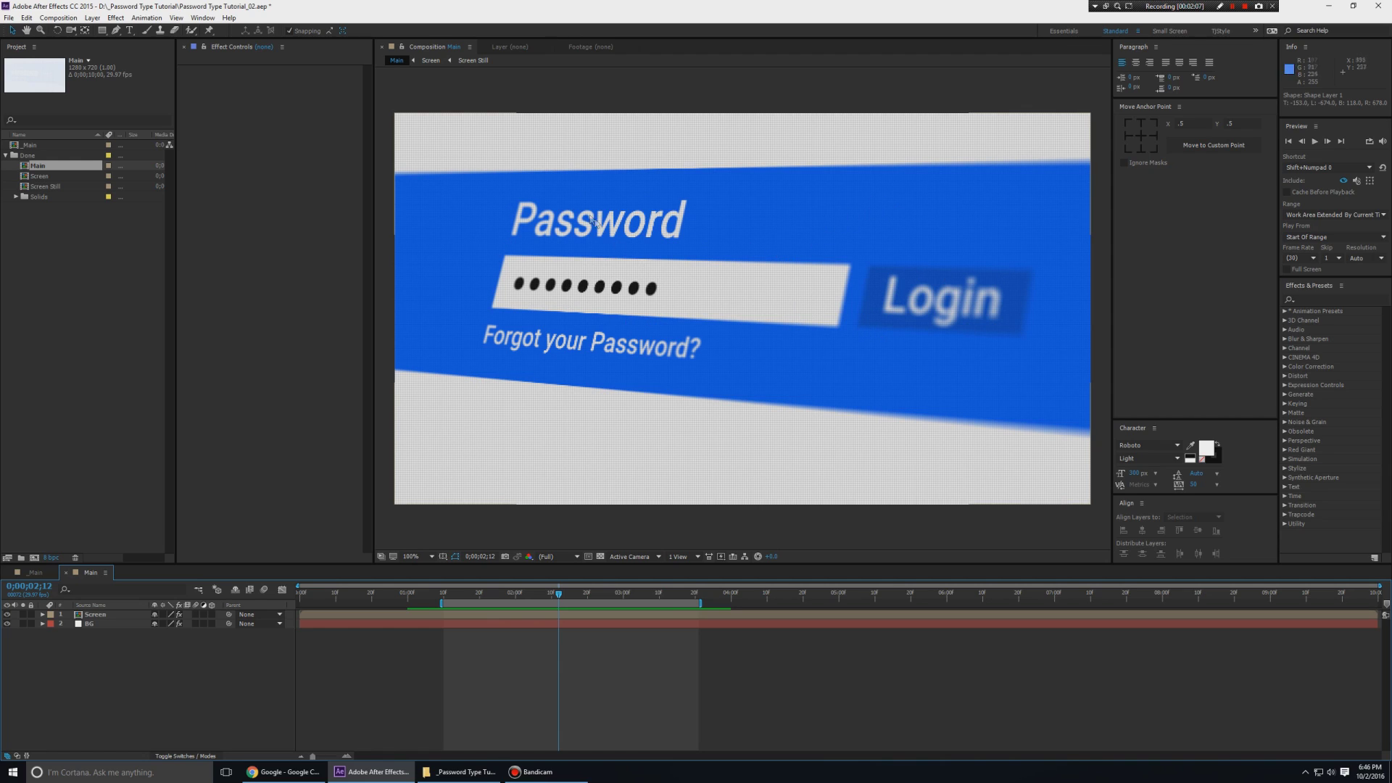
pyautogui.click(36, 572)
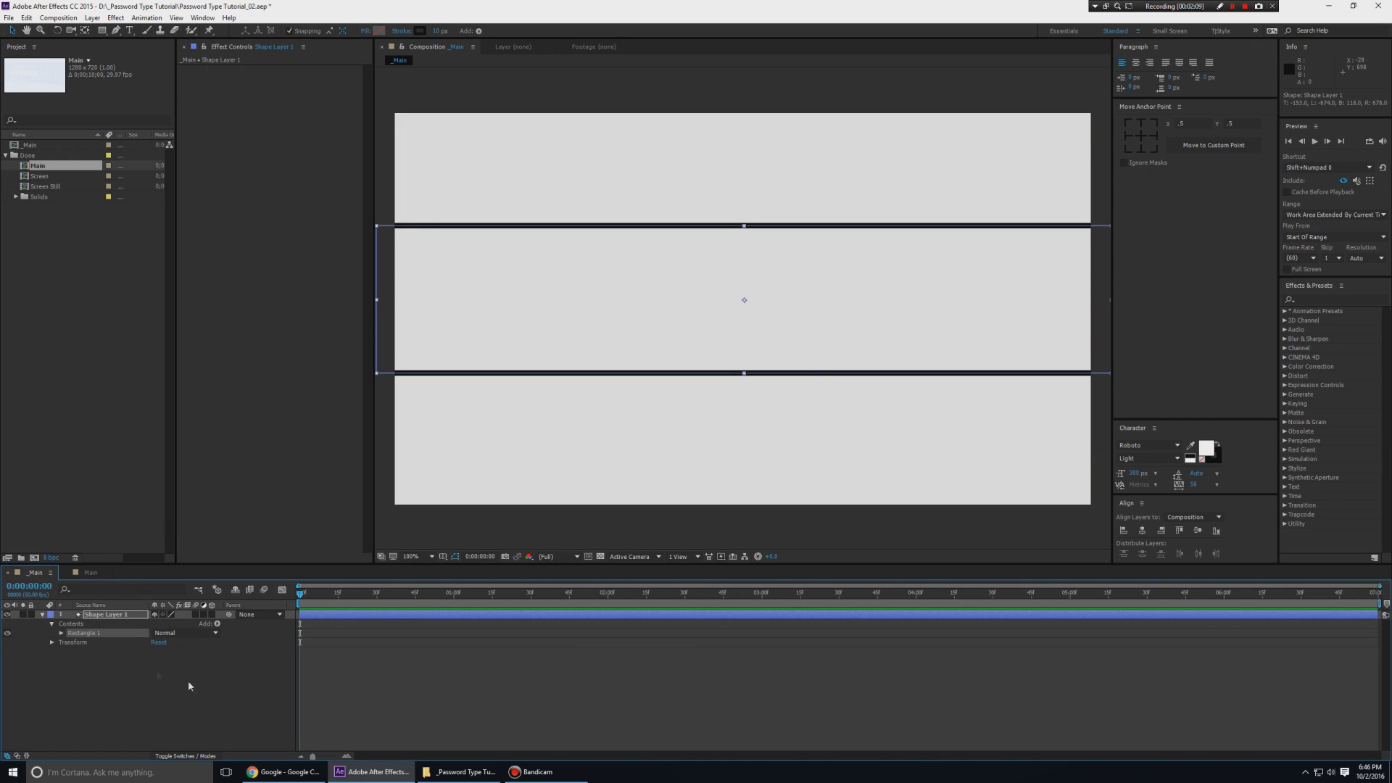
# Rename the rectangle's shape layer as Blue Box.
pyautogui.rightClick(102, 618)
pyautogui.click(109, 608)
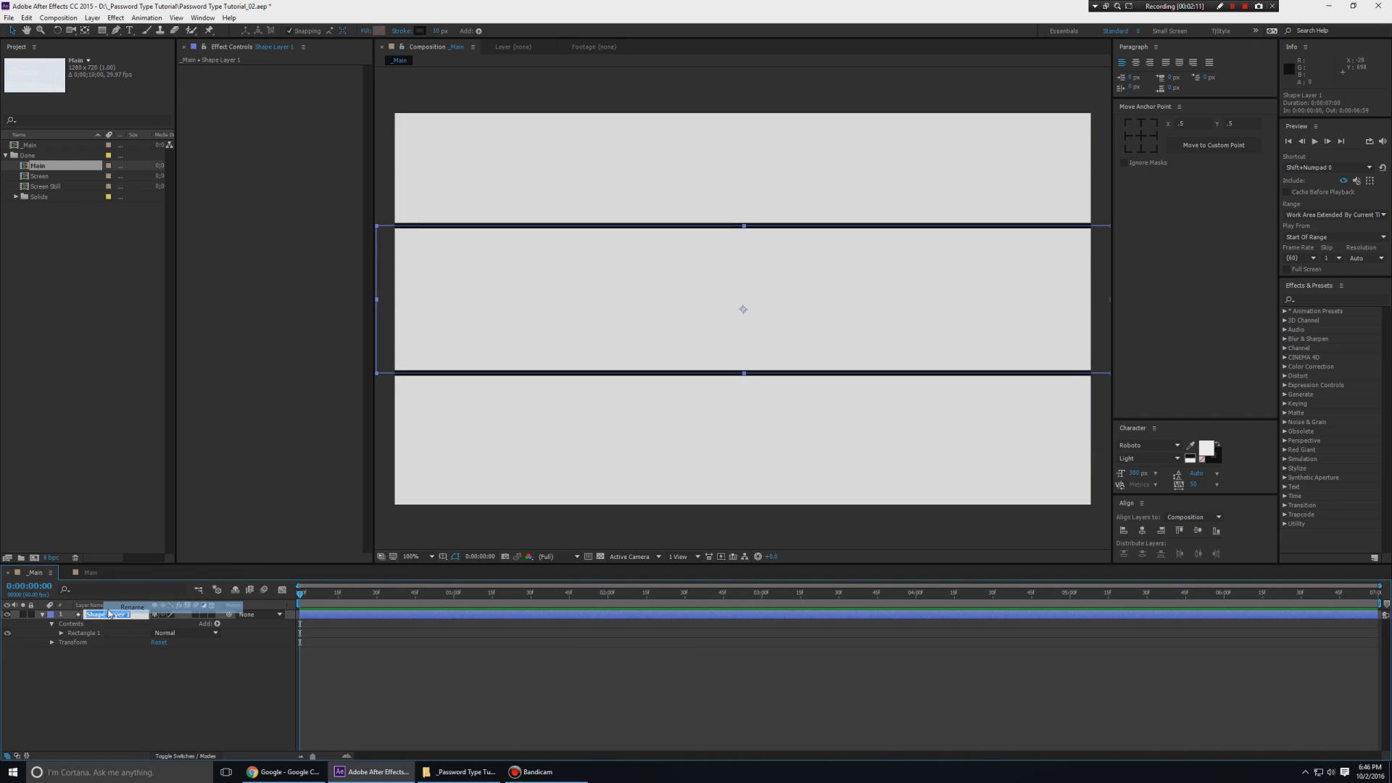
pyautogui.write('Blue Box')
pyautogui.press('Return')
# Add a bright blue fill to the Blue Box shape and remove its stroke.
pyautogui.click(216, 624)
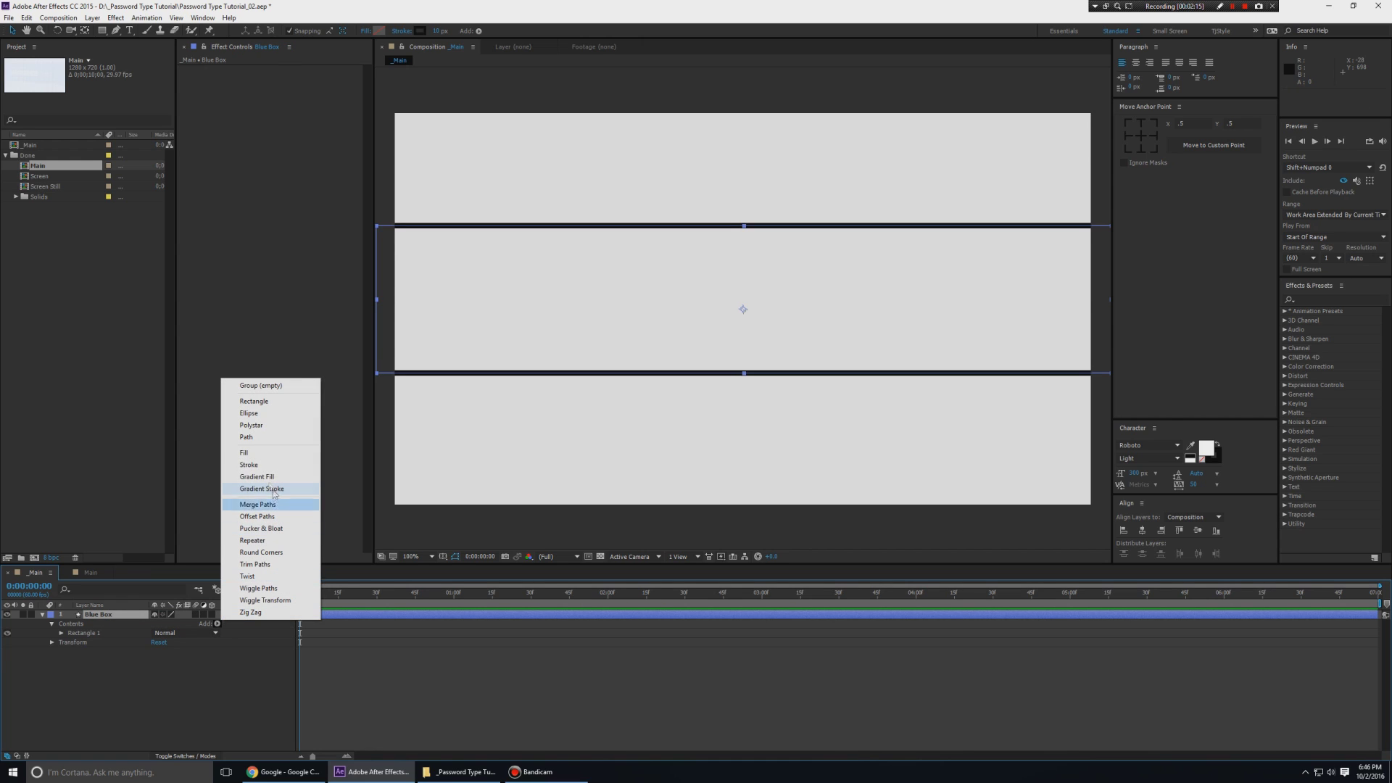
pyautogui.click(246, 452)
pyautogui.click(378, 31)
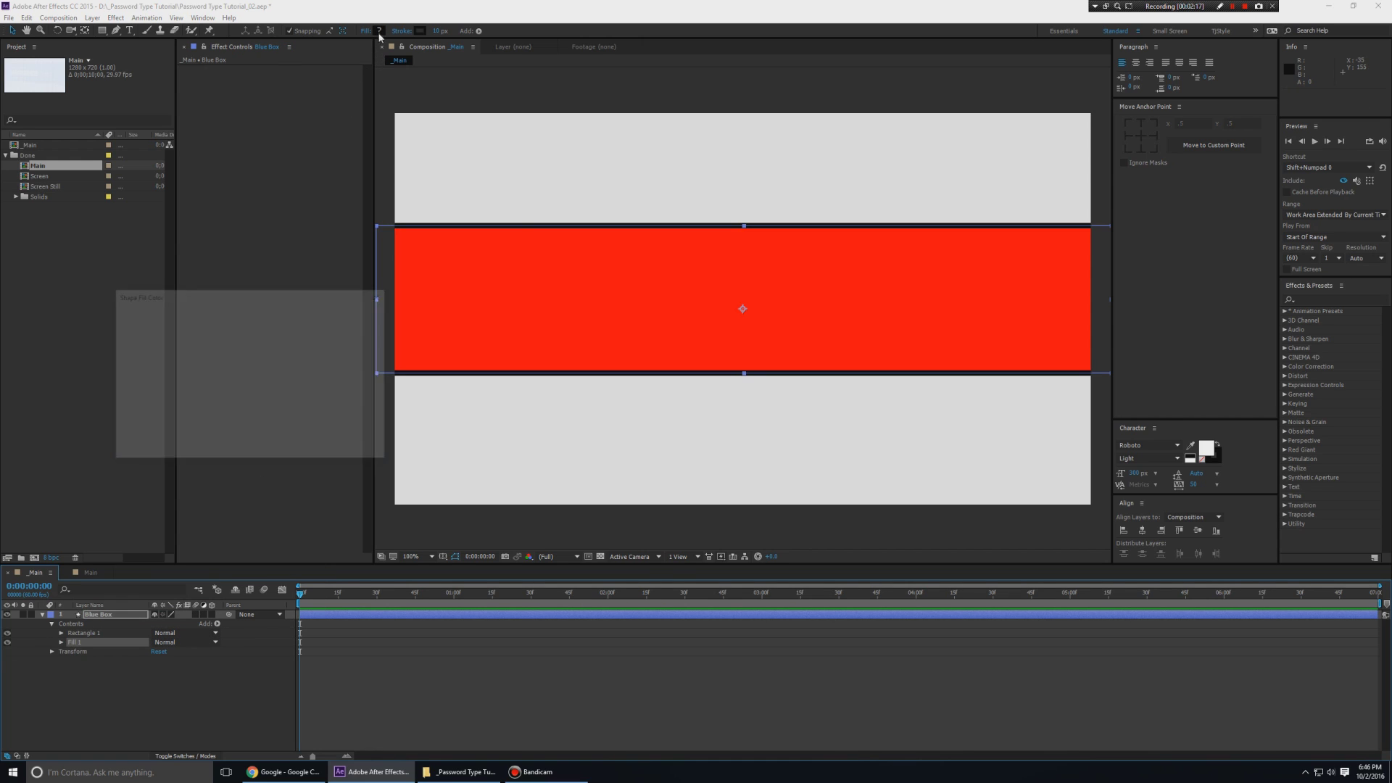
pyautogui.click(272, 378)
pyautogui.moveTo(272, 378); pyautogui.dragTo(272, 375)
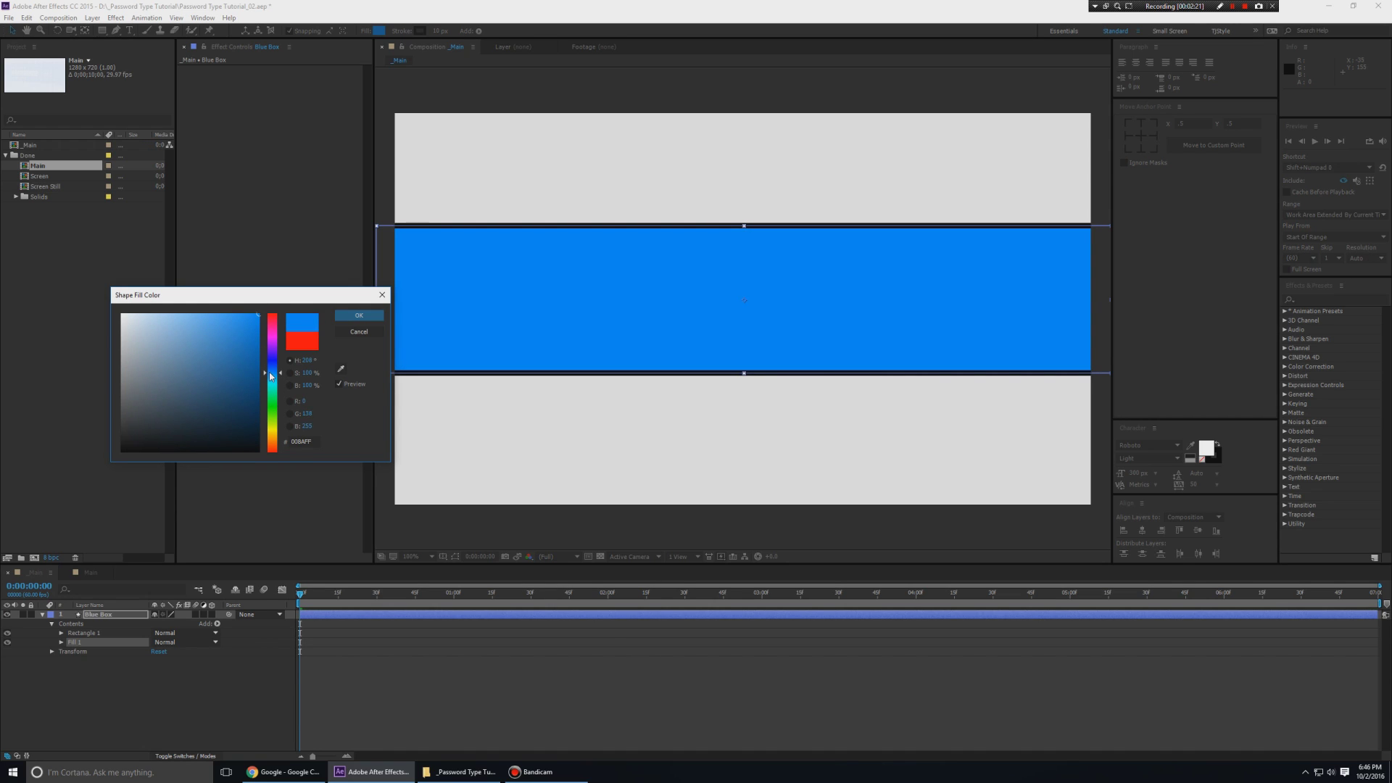
pyautogui.click(359, 315)
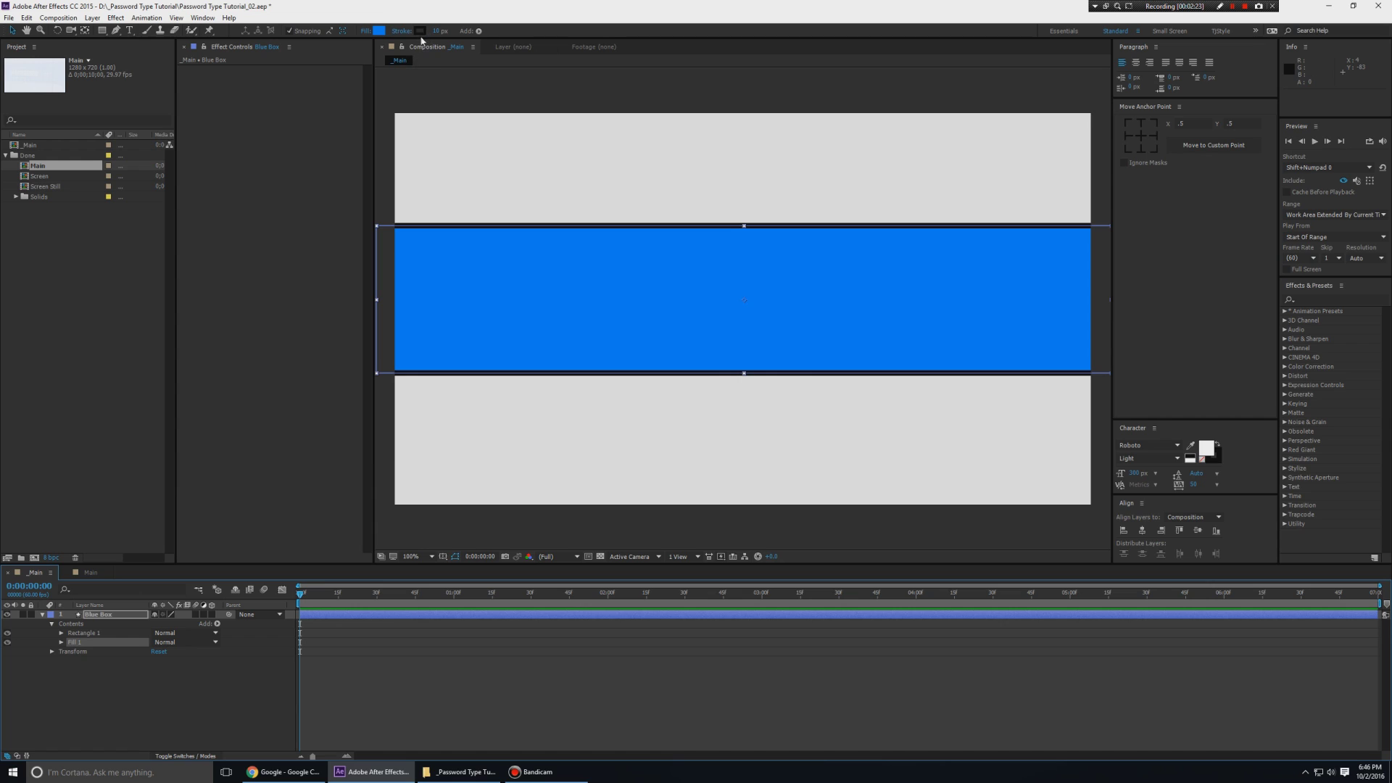
pyautogui.click(385, 163)
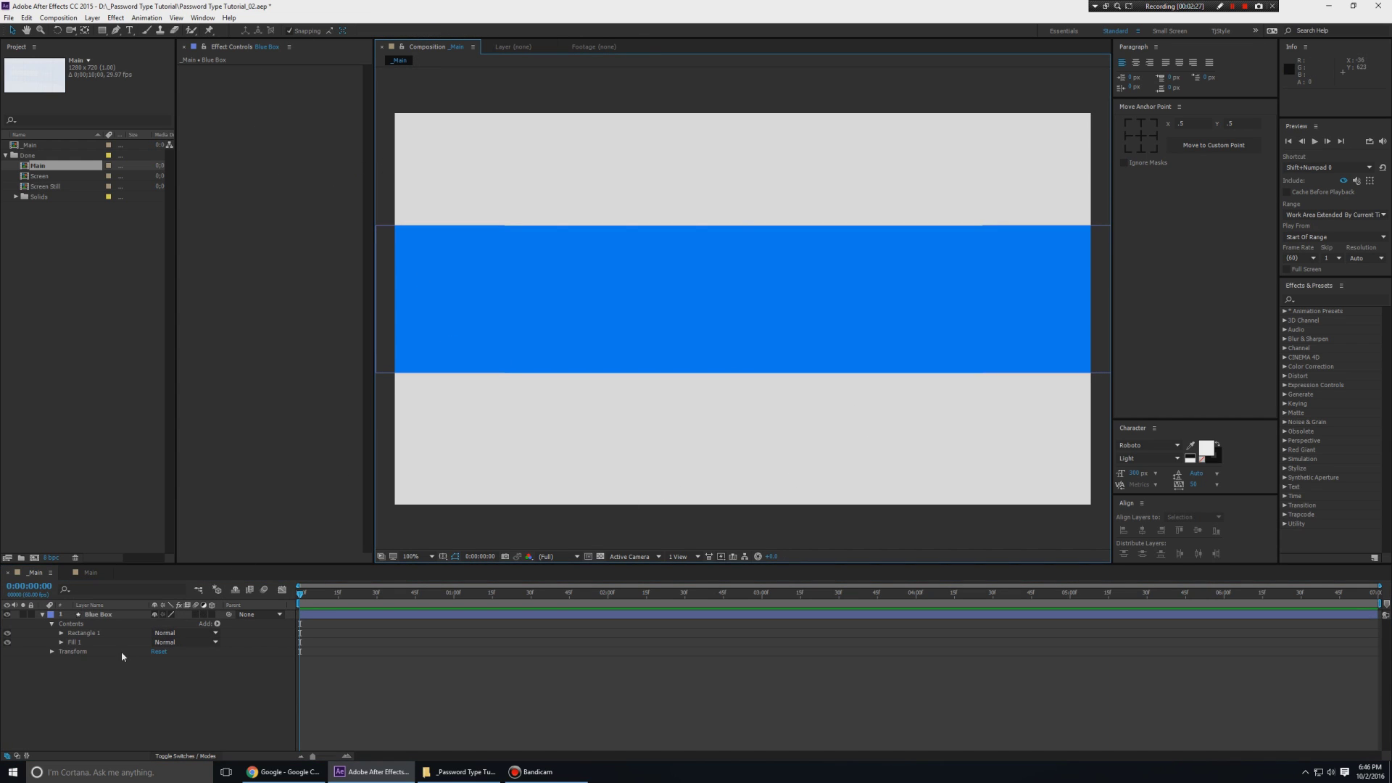
# Compare Blue Box with the finished Main composition and change its fill color to 005AFF.
pyautogui.press('u')
pyautogui.click(91, 573)
pyautogui.click(35, 573)
pyautogui.click(91, 575)
pyautogui.click(38, 574)
pyautogui.click(98, 615)
pyautogui.click(379, 30)
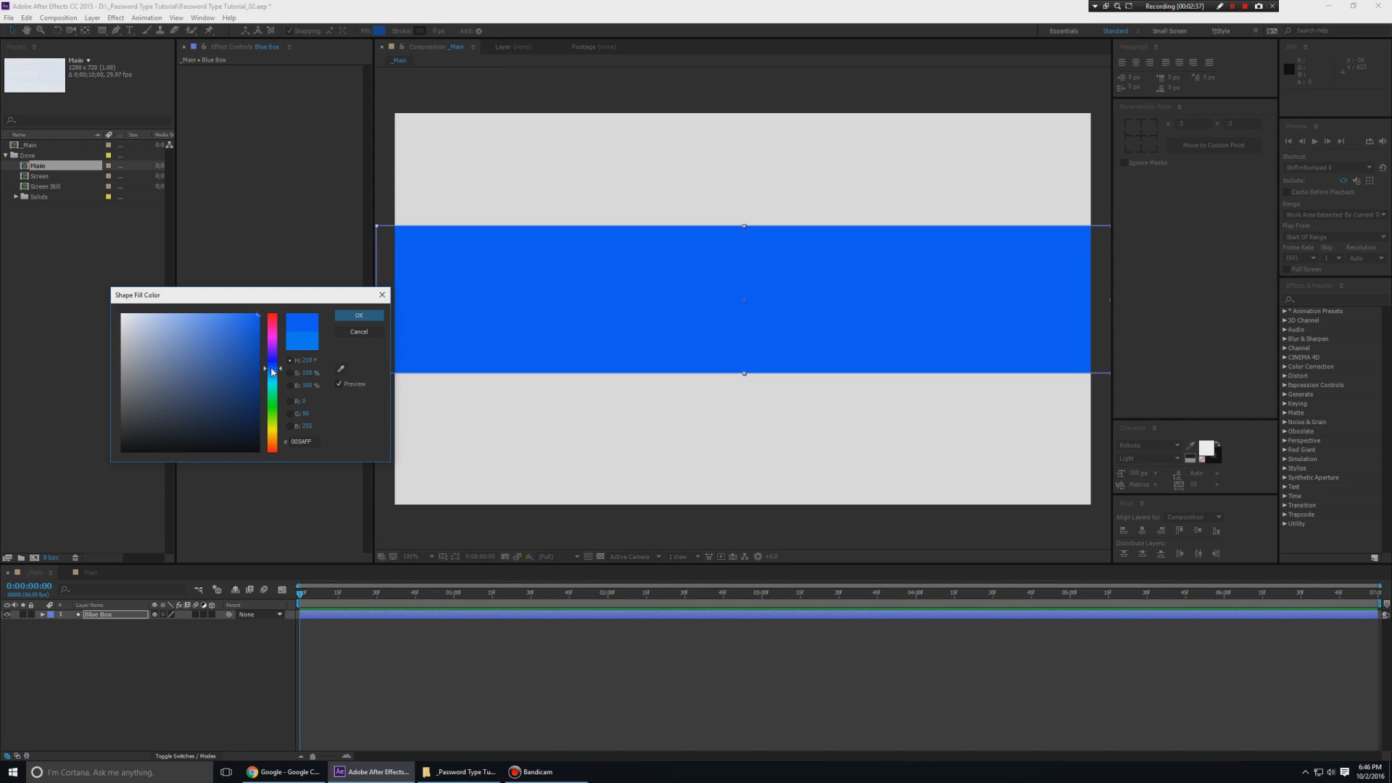
pyautogui.click(359, 314)
pyautogui.click(434, 622)
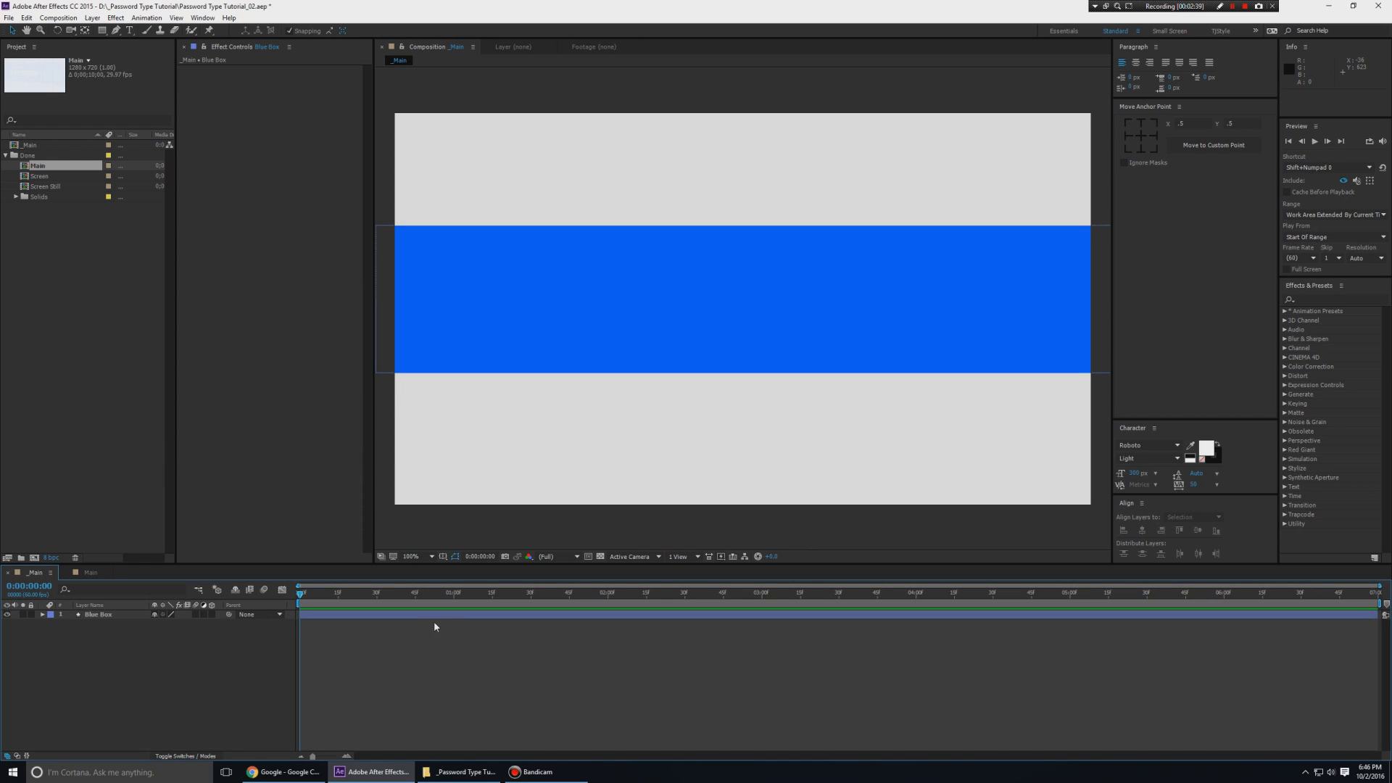
# Draw a smaller rectangle about 310 by 60 px inside the left half of the blue band and fill it white.
pyautogui.press('q')
pyautogui.moveTo(536, 295); pyautogui.dragTo(696, 317)
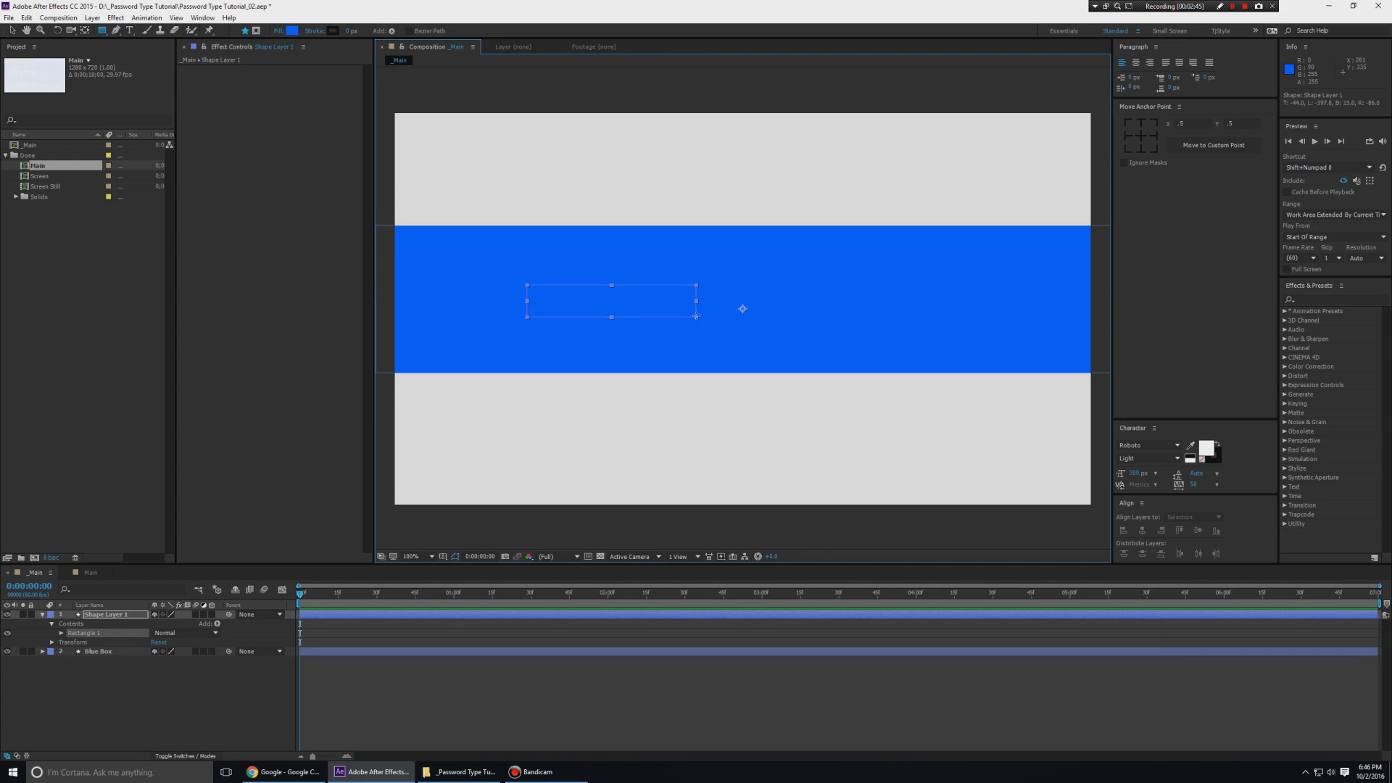
pyautogui.click(291, 32)
pyautogui.click(123, 316)
pyautogui.click(359, 320)
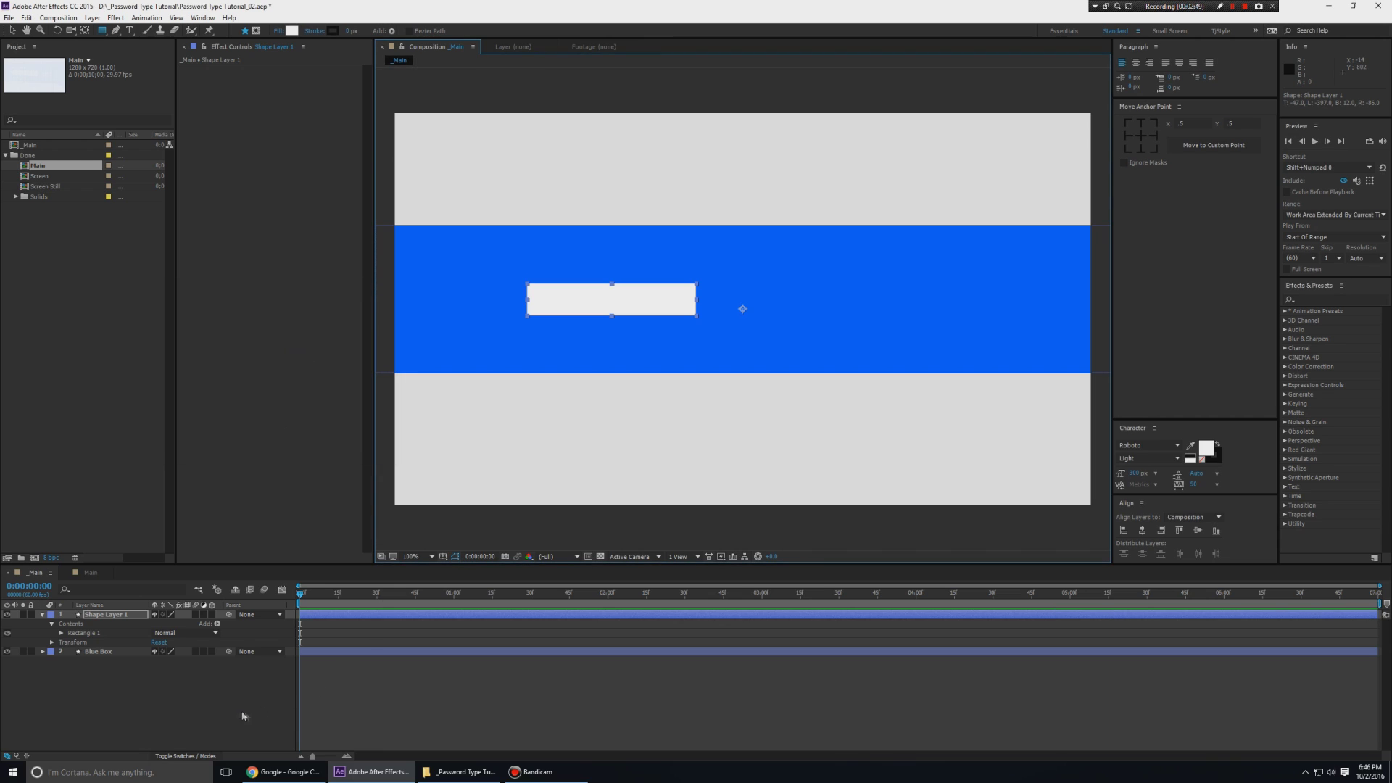
# Rename the white rectangle's shape layer as Password Box.
pyautogui.press('v')
pyautogui.click(119, 616)
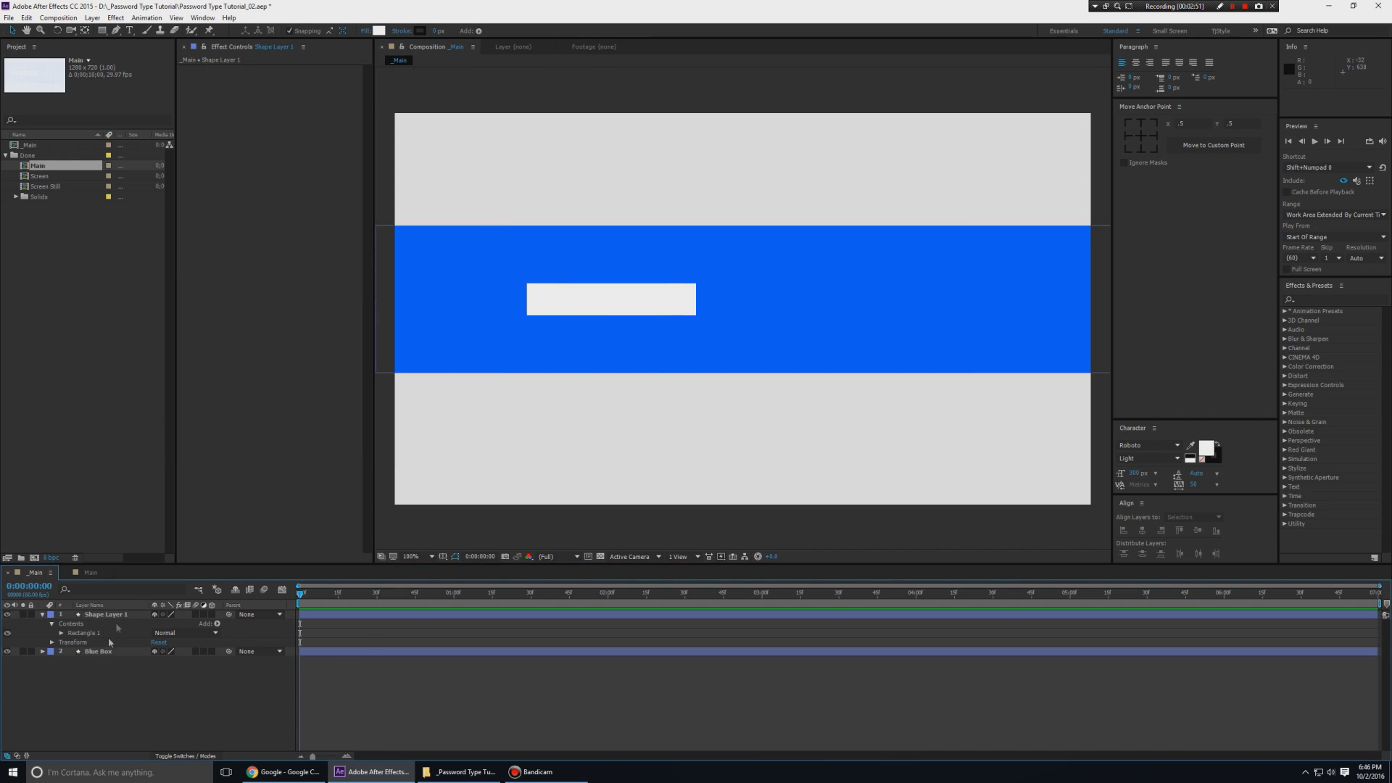
pyautogui.rightClick(120, 620)
pyautogui.click(141, 612)
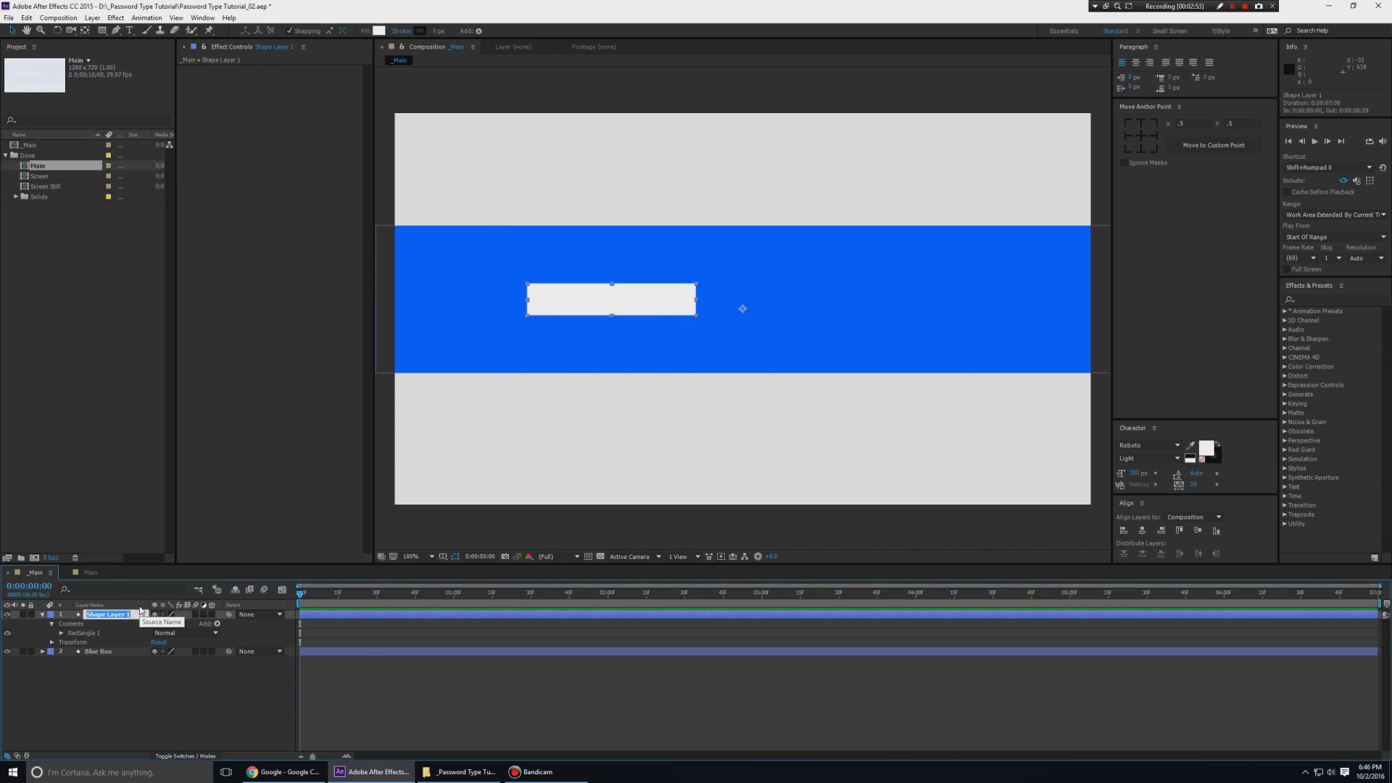
pyautogui.write('Pa')
pyautogui.write('ssword An')
pyautogui.press('BackSpace')
pyautogui.press('BackSpace')
# Move the Password Box layer's anchor point to the center of the white rectangle.
pyautogui.click(1154, 124)
pyautogui.click(1141, 132)
pyautogui.click(620, 302)
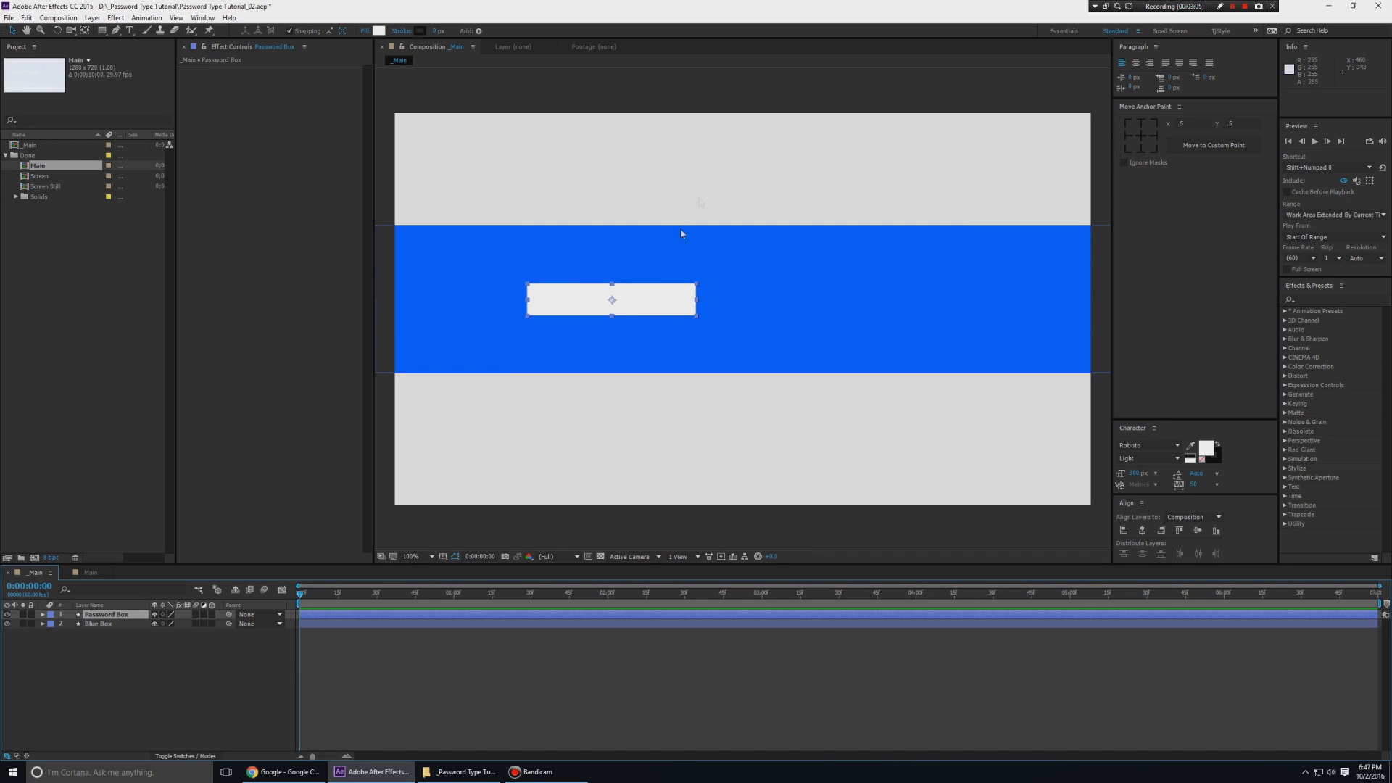
# Add a text layer reading Password above the white box.
pyautogui.click(688, 198)
pyautogui.hotkey('ctrl', 't')
pyautogui.click(571, 278)
pyautogui.write('P')
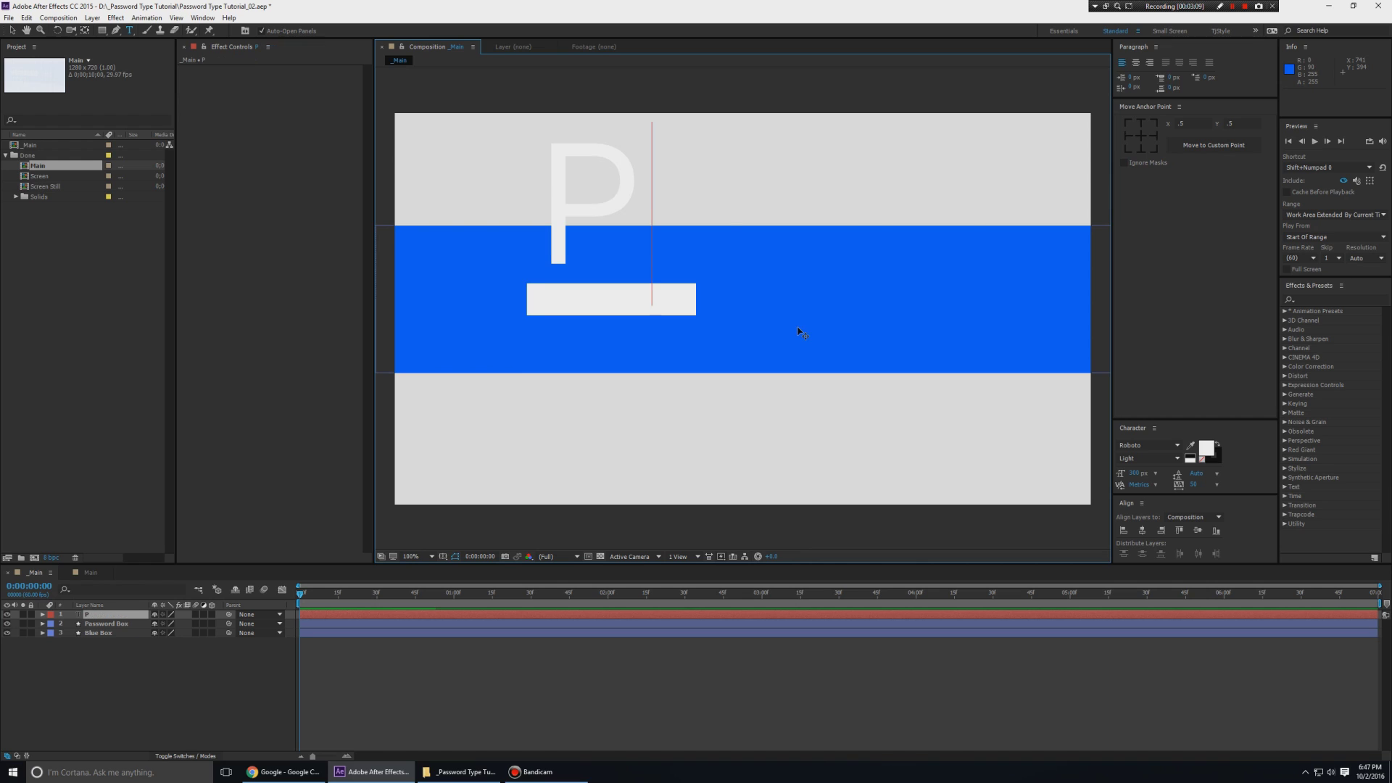
pyautogui.write('assword')
pyautogui.press('KP_Enter')
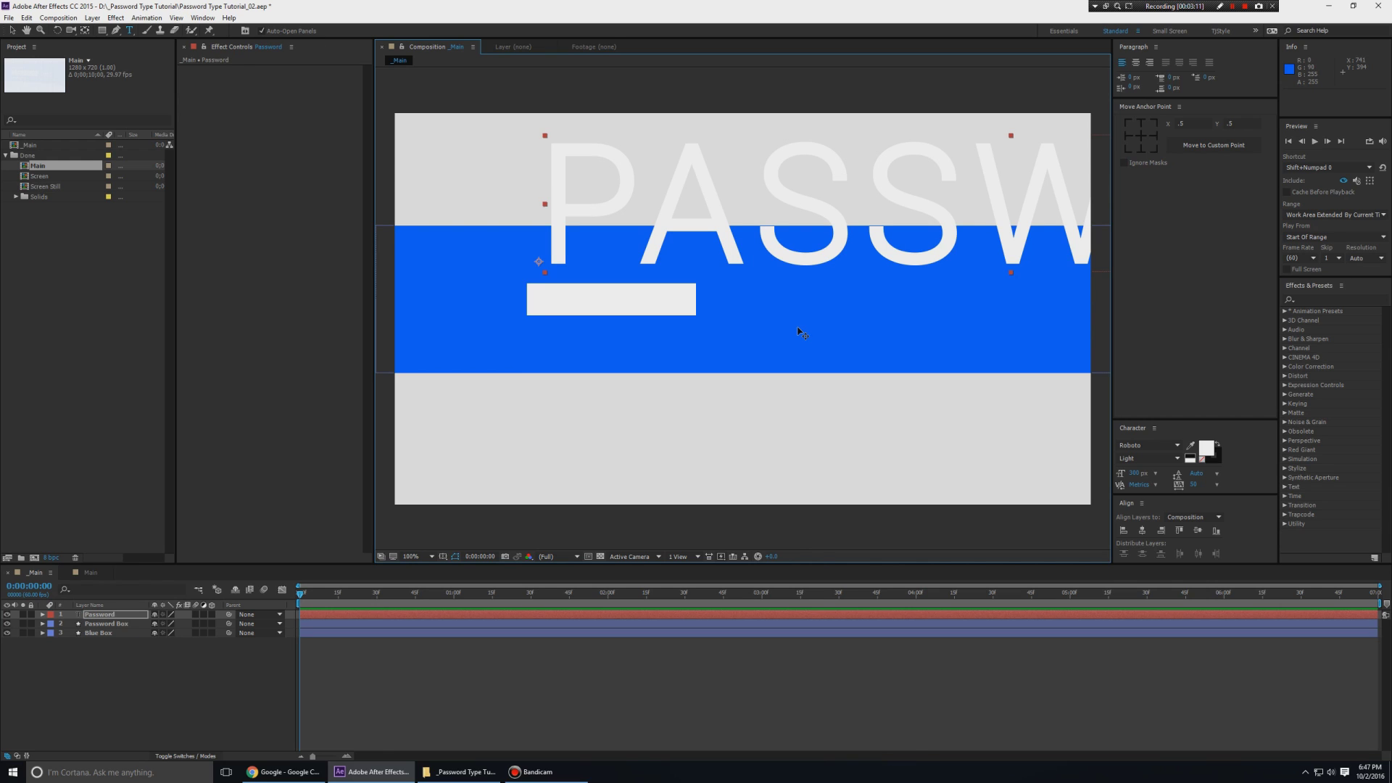
# Scale the Password text layer to 11% and turn off All Caps.
pyautogui.press('v')
pyautogui.press('s')
pyautogui.moveTo(169, 626); pyautogui.dragTo(123, 625)
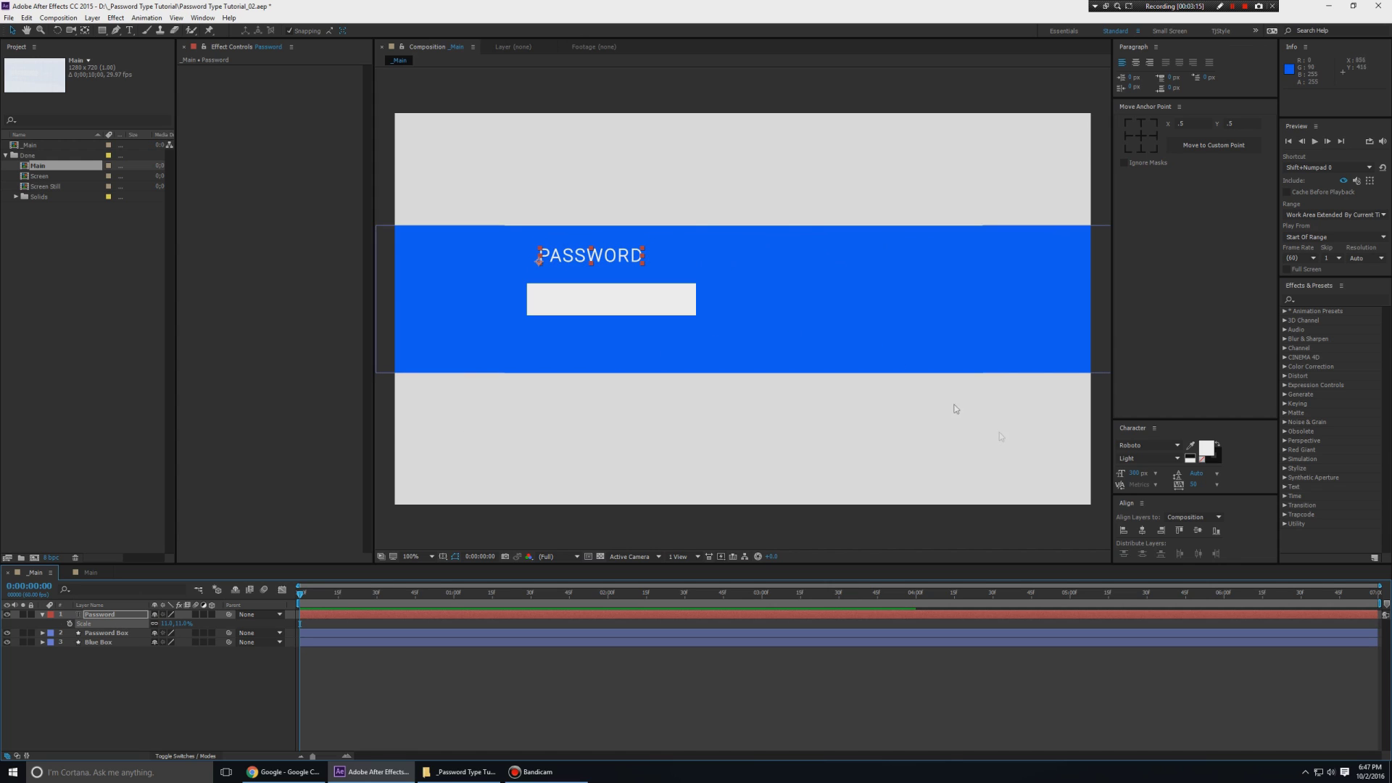
pyautogui.moveTo(1148, 419); pyautogui.dragTo(1148, 326)
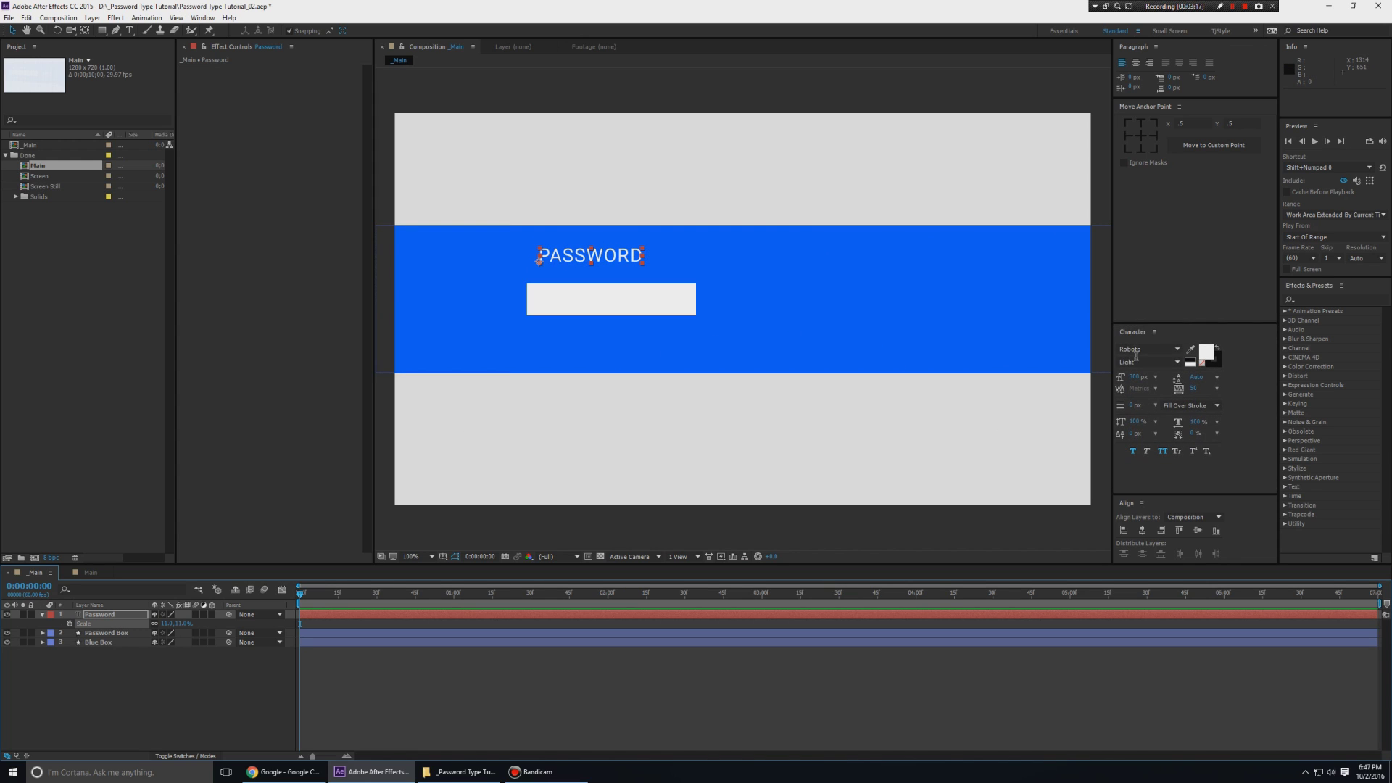
pyautogui.click(1162, 451)
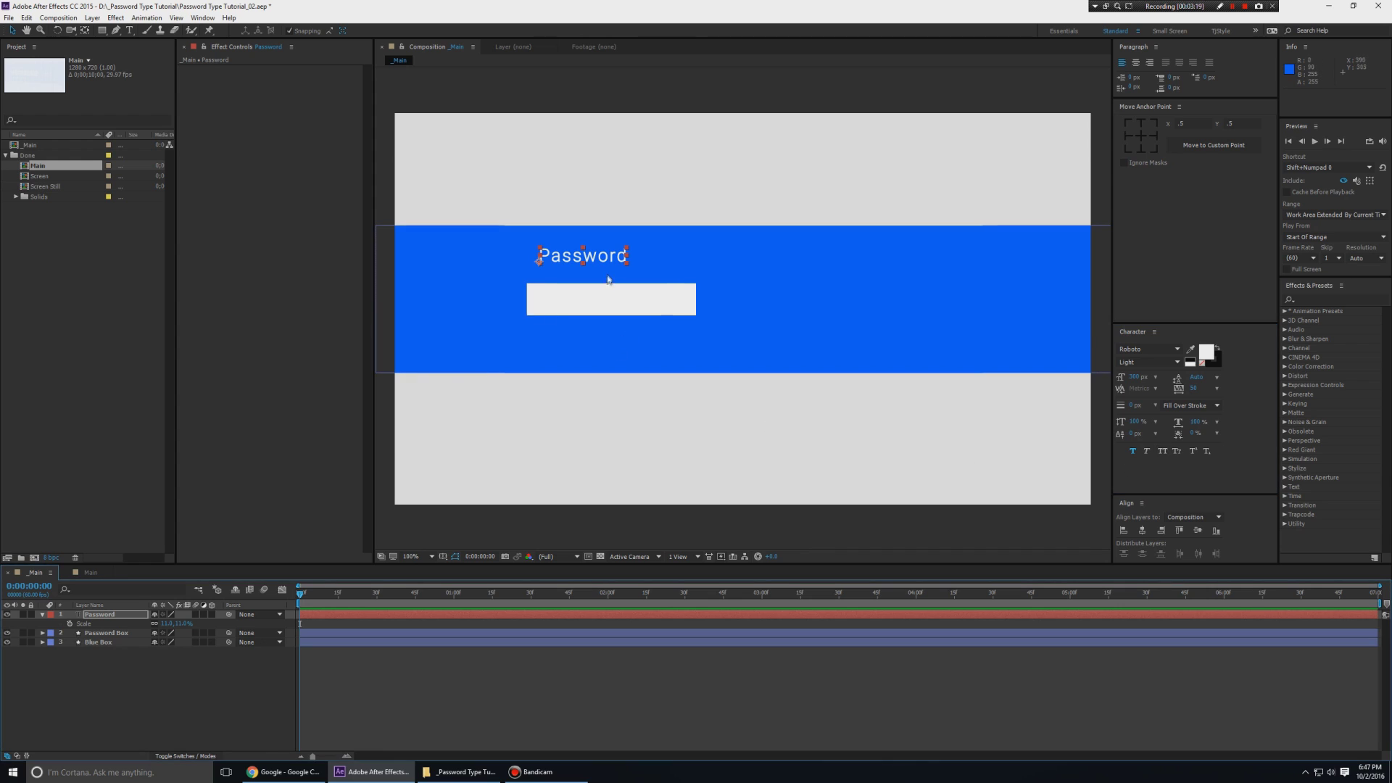
# Move the Password text to just above the white box, lined up near its left edge.
pyautogui.scroll(2, 490, 227)
pyautogui.moveTo(554, 211); pyautogui.dragTo(673, 279)
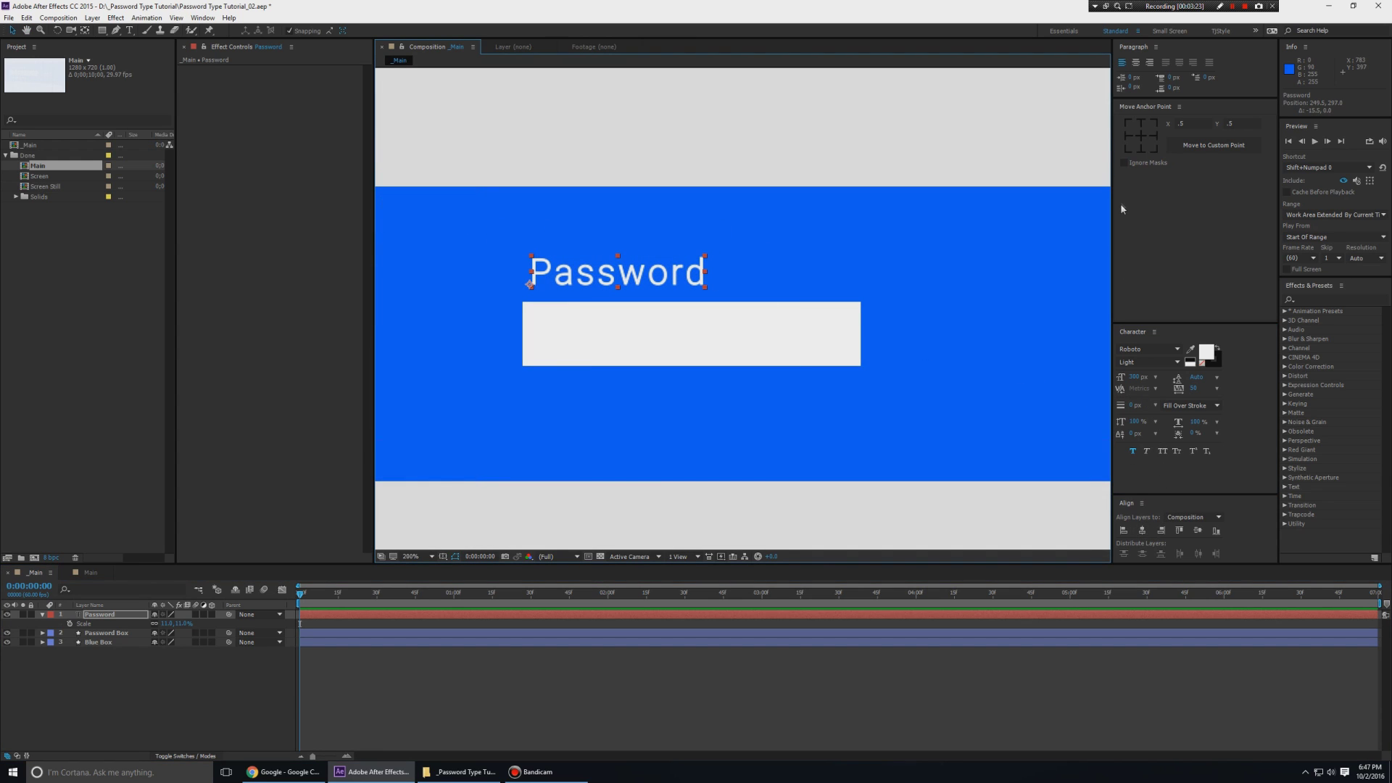
pyautogui.click(951, 158)
pyautogui.scroll(-3, 824, 267)
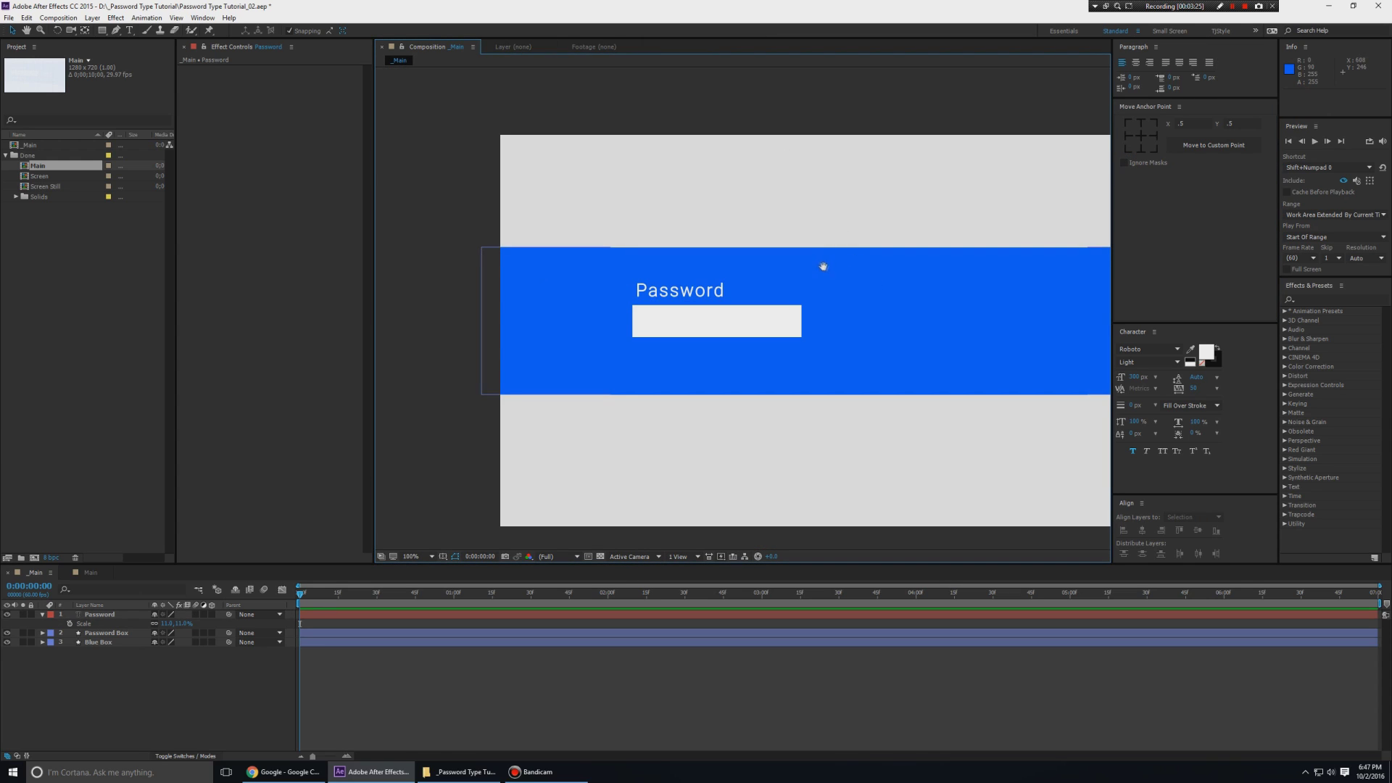
# Tighten the letter tracking of the Password text.
pyautogui.scroll(3, 657, 285)
pyautogui.doubleClick(620, 272)
pyautogui.click(511, 254)
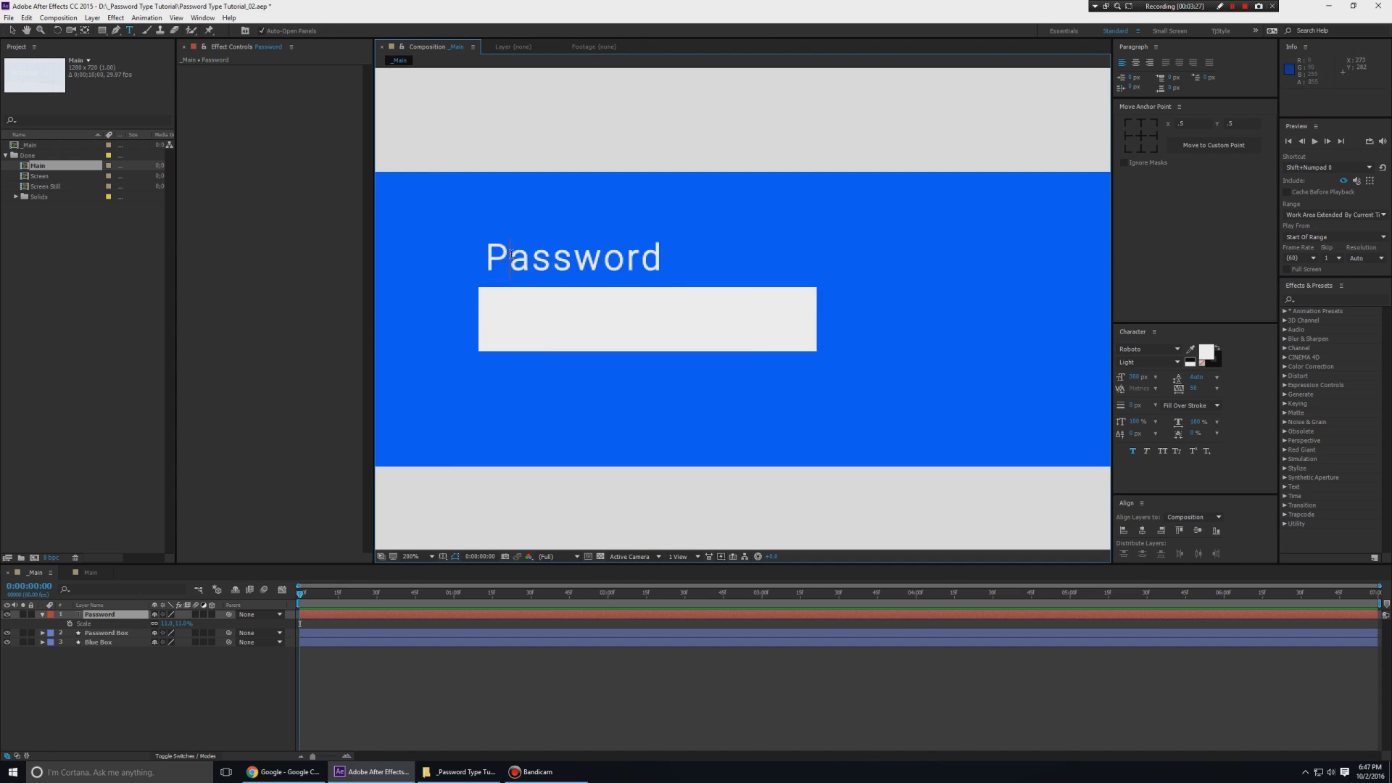
pyautogui.press('Escape')
pyautogui.moveTo(1195, 390); pyautogui.dragTo(1167, 390)
pyautogui.click(699, 124)
pyautogui.scroll(-3, 725, 255)
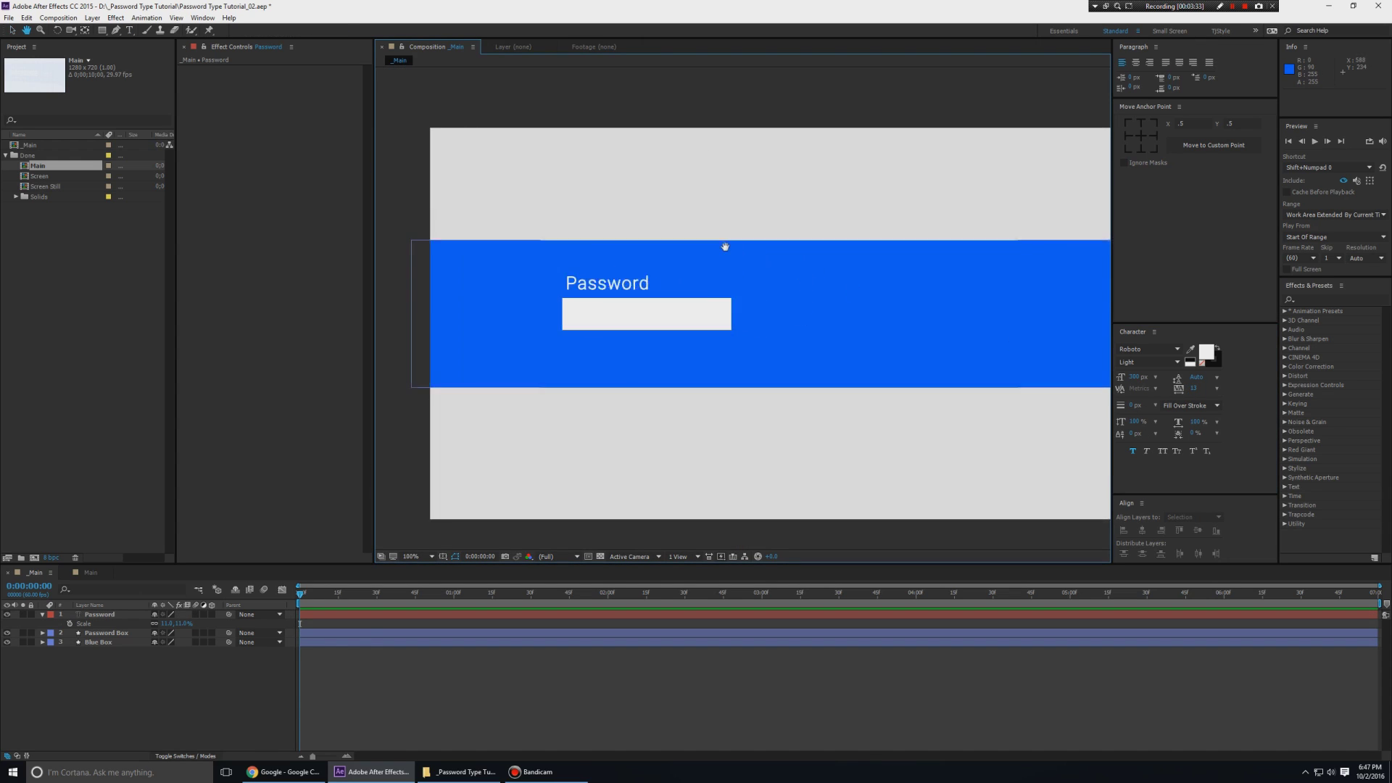
# Duplicate the Password Box layer, place the copy just to the right of the original and narrow it to about half its width.
pyautogui.click(601, 277)
pyautogui.click(670, 311)
pyautogui.hotkey('ctrl', 'd')
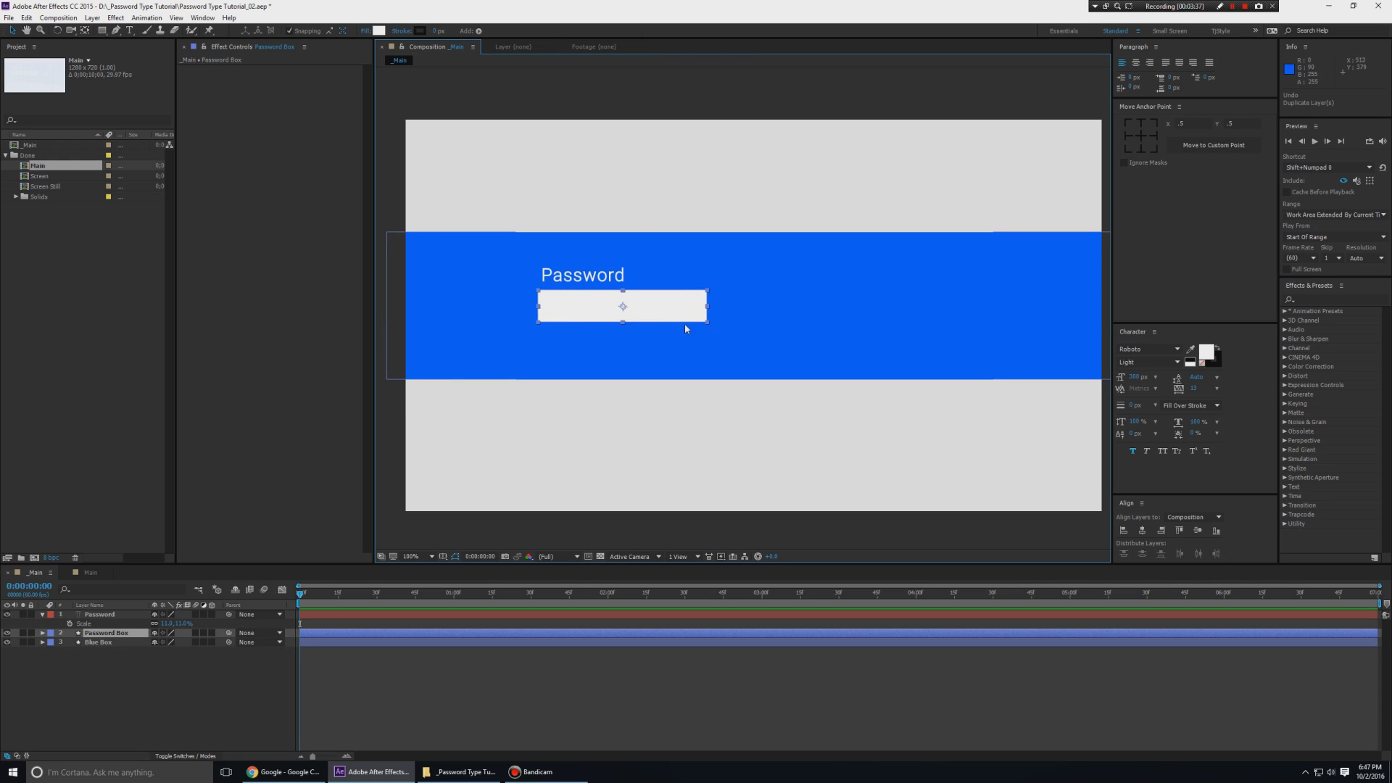
pyautogui.moveTo(680, 319); pyautogui.dragTo(801, 309)
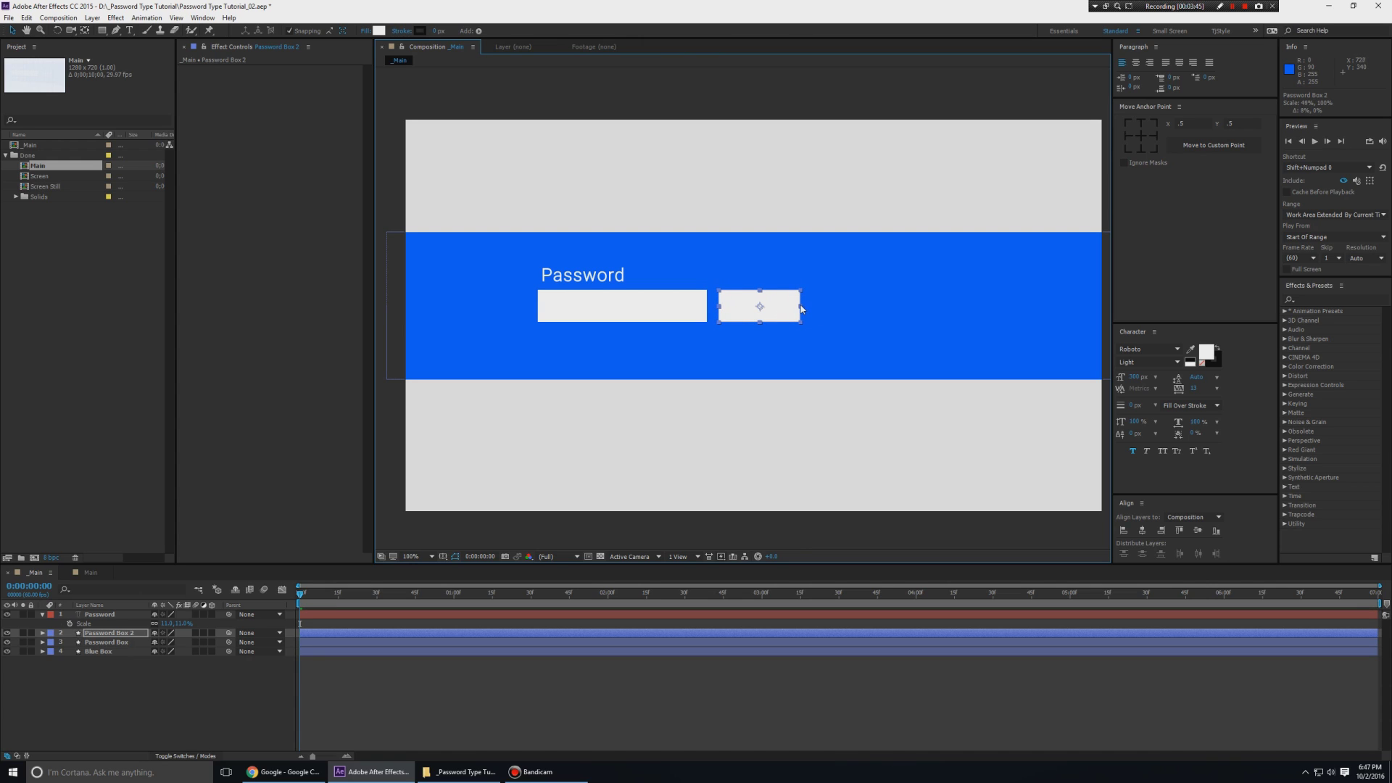
# Change the small duplicated box's fill to a blue slightly lighter than the band.
pyautogui.click(379, 30)
pyautogui.click(341, 371)
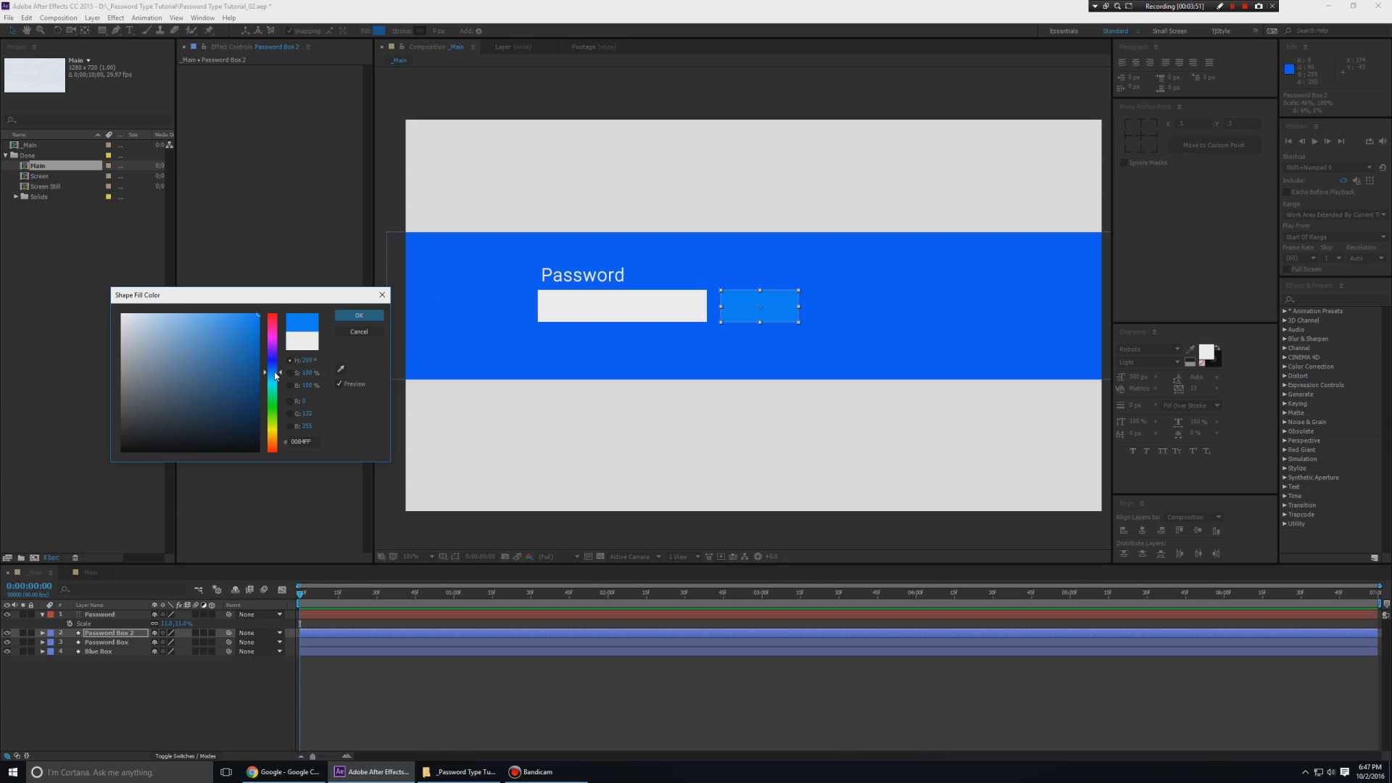
pyautogui.click(271, 370)
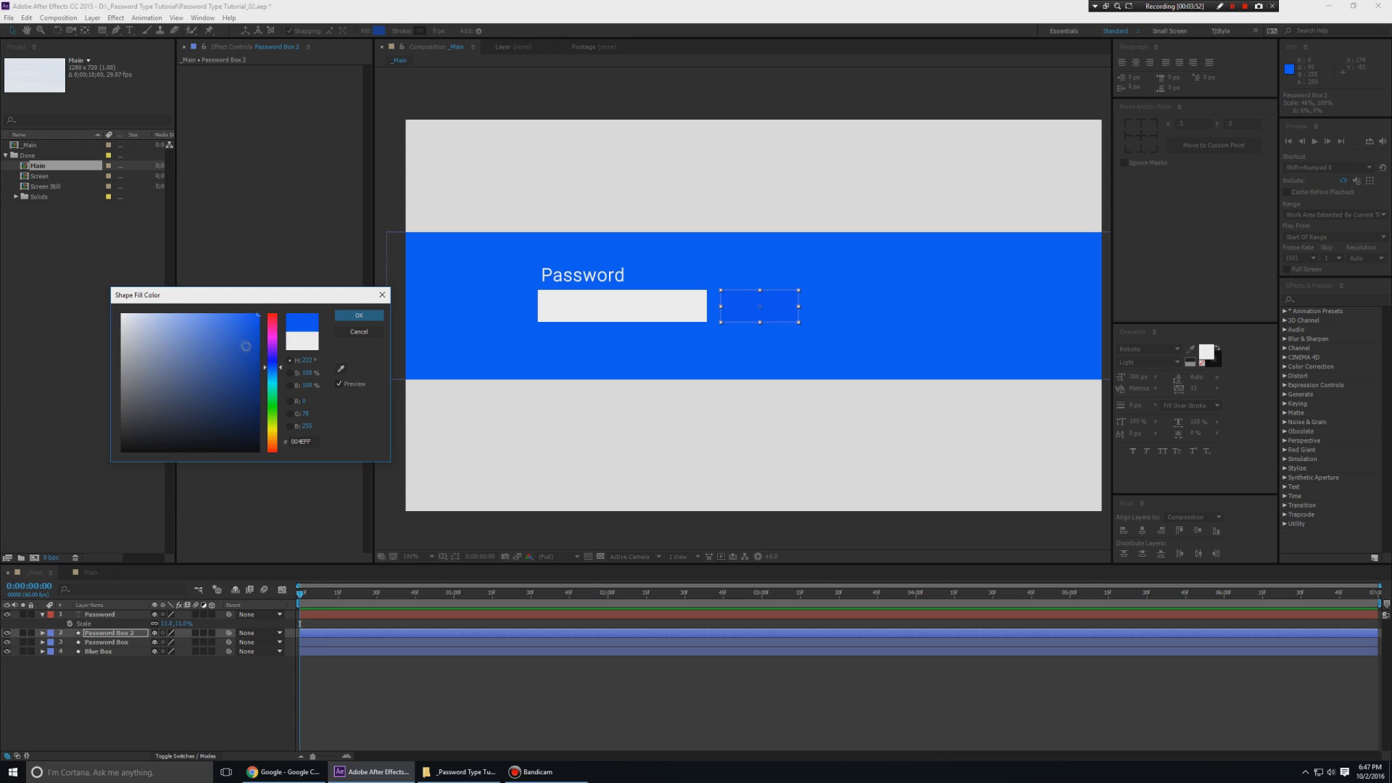
pyautogui.moveTo(246, 346); pyautogui.dragTo(212, 302)
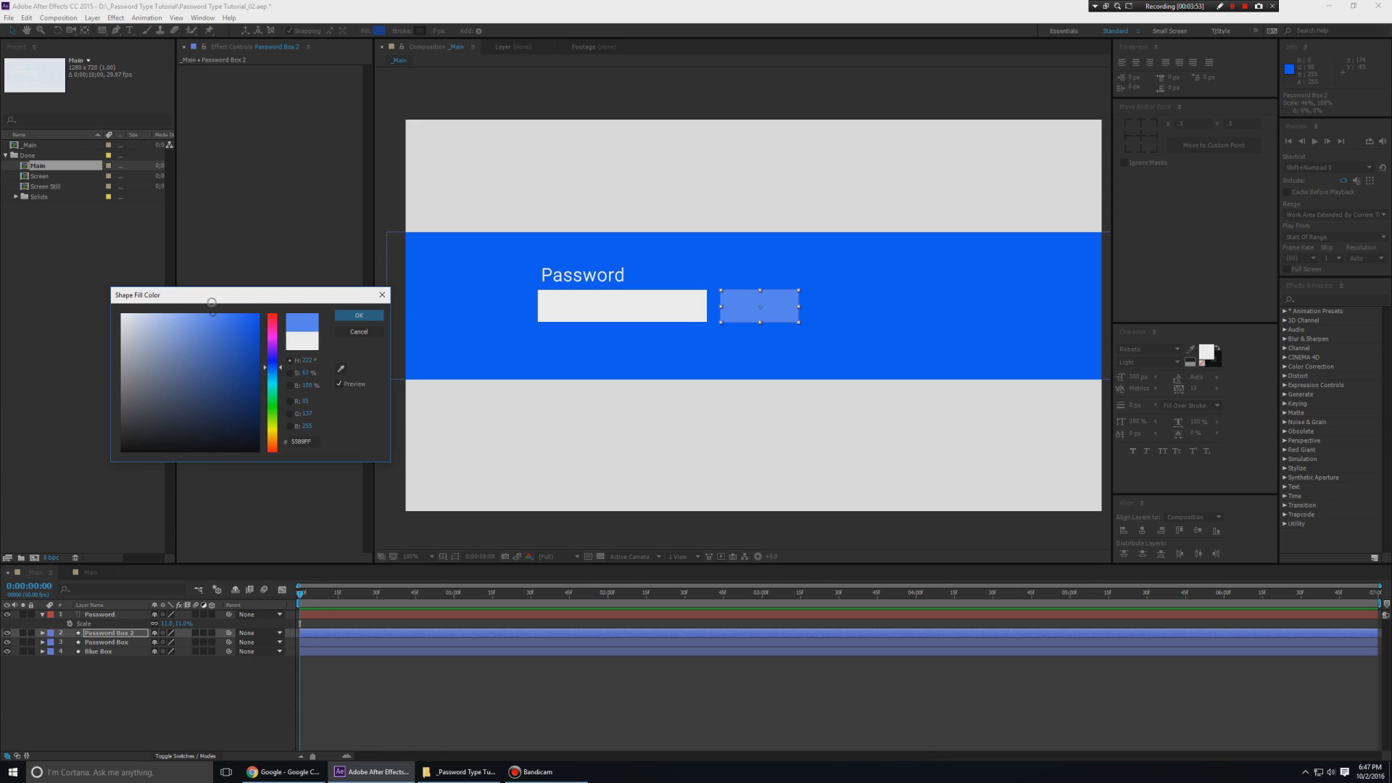
pyautogui.click(359, 315)
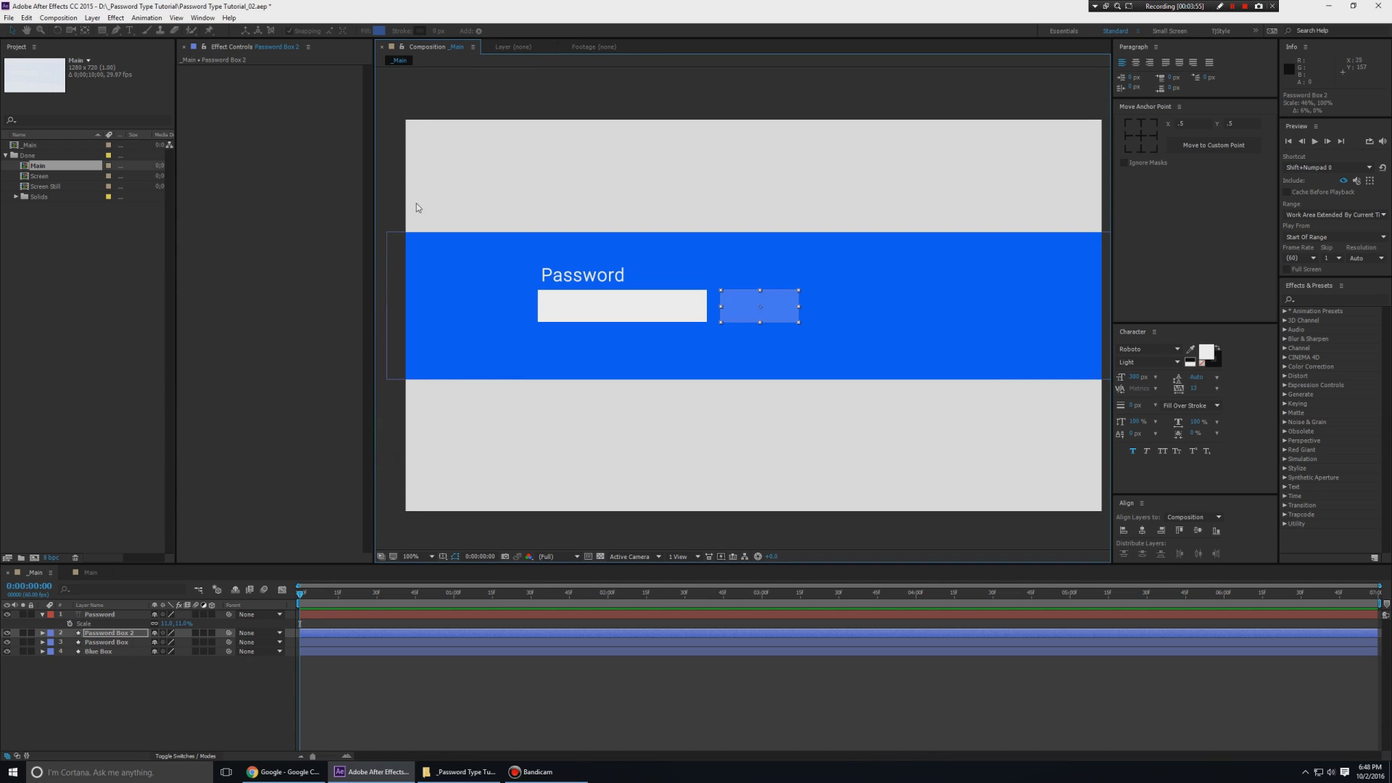
# Duplicate the Password text above the small box, change the copy to Login and set its font weight to Medium.
pyautogui.click(621, 283)
pyautogui.hotkey('ctrl', 'd')
pyautogui.moveTo(599, 290); pyautogui.dragTo(780, 290)
pyautogui.doubleClick(774, 276)
pyautogui.write('Login')
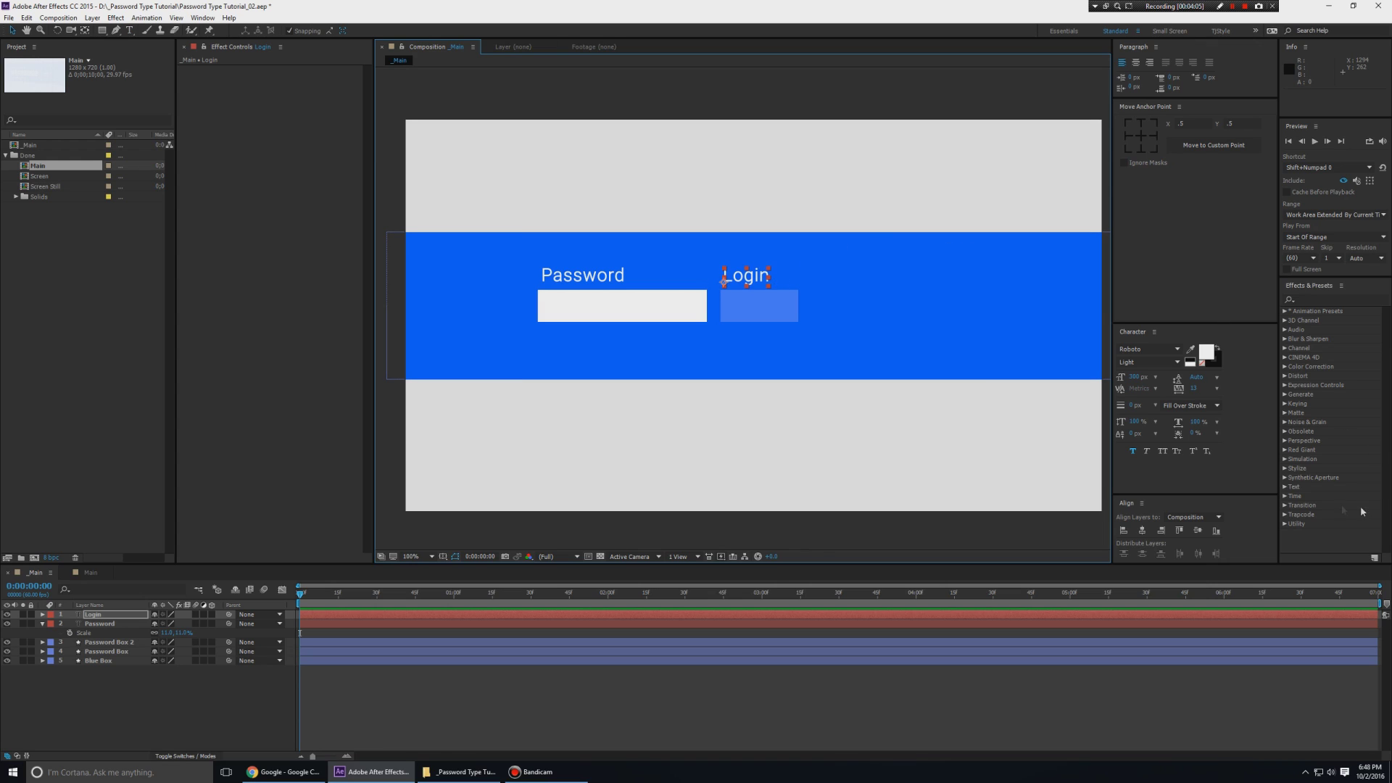
pyautogui.click(1149, 362)
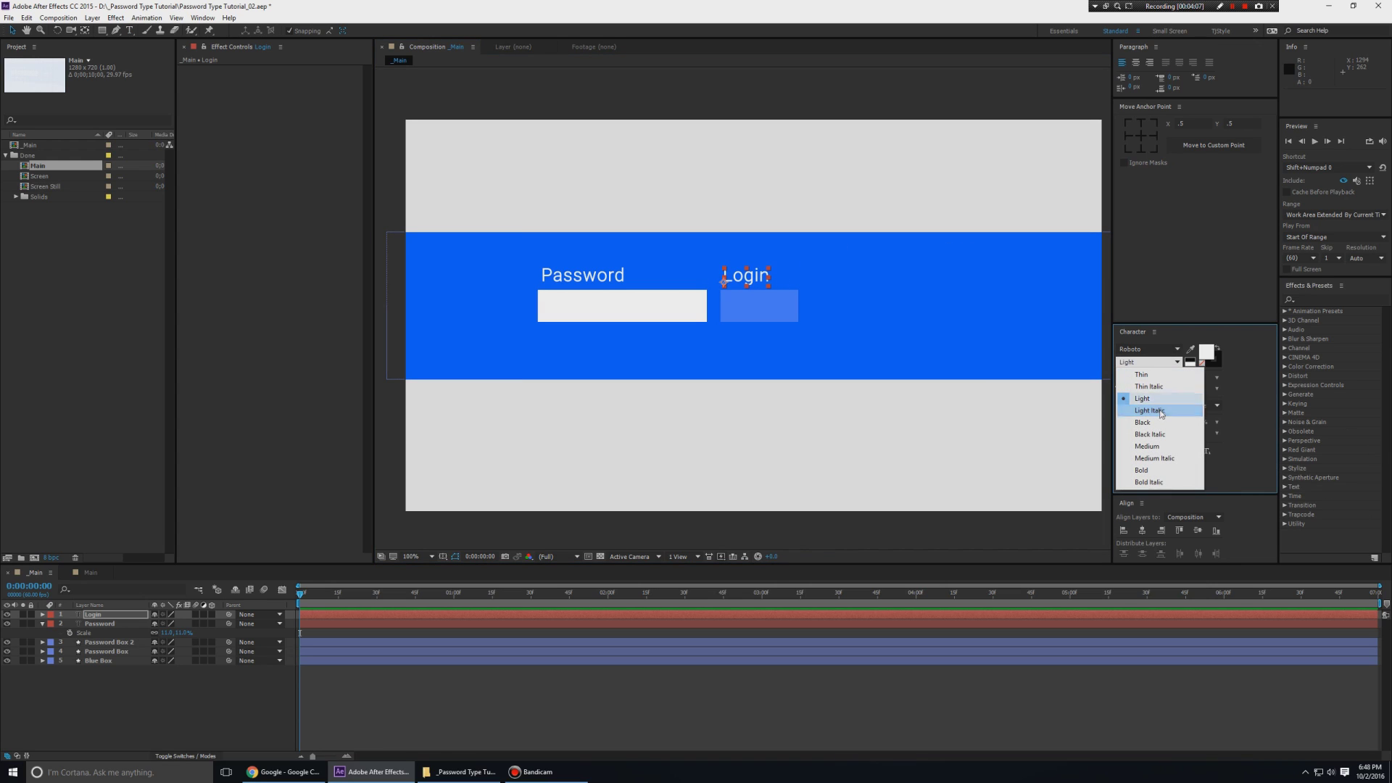
pyautogui.click(1148, 446)
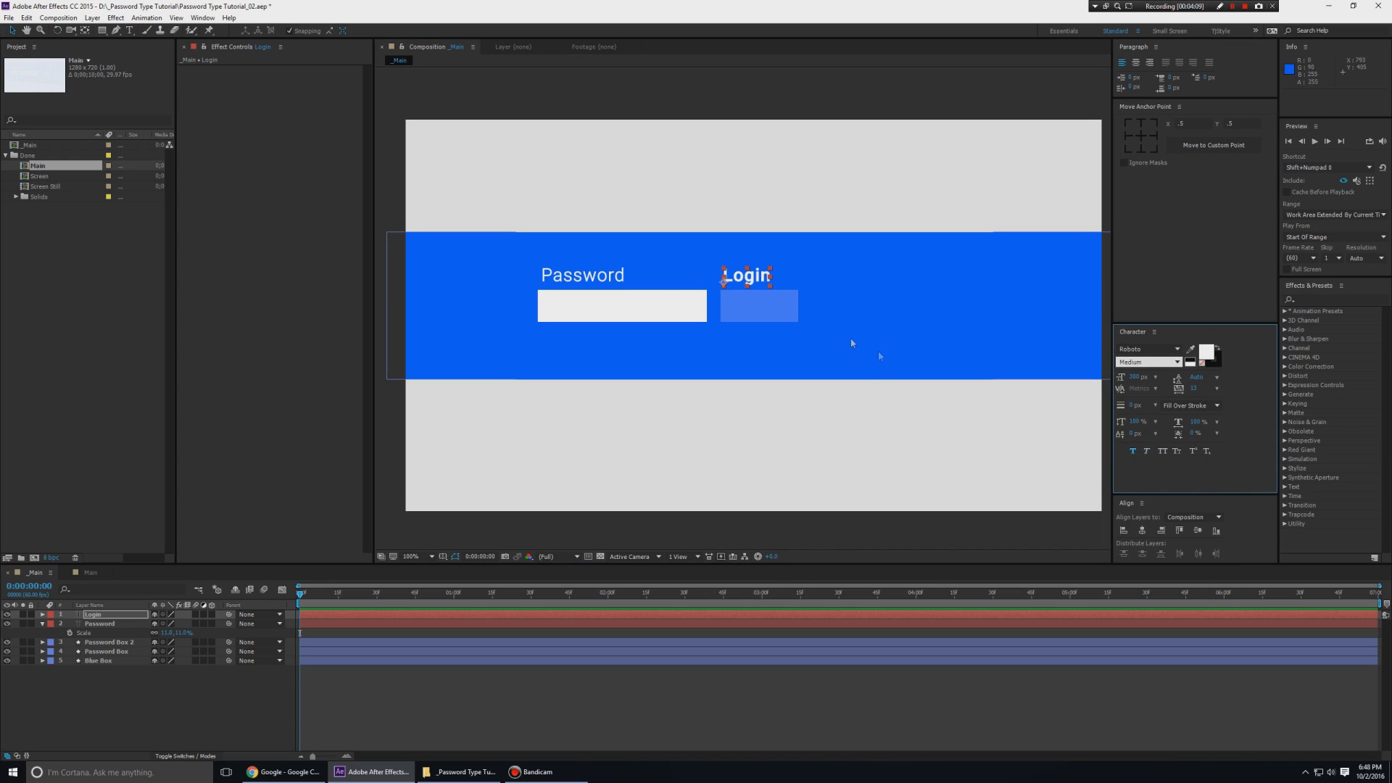
# Move the Login text onto the light blue box and narrow the box to fit around it.
pyautogui.scroll(1, 744, 309)
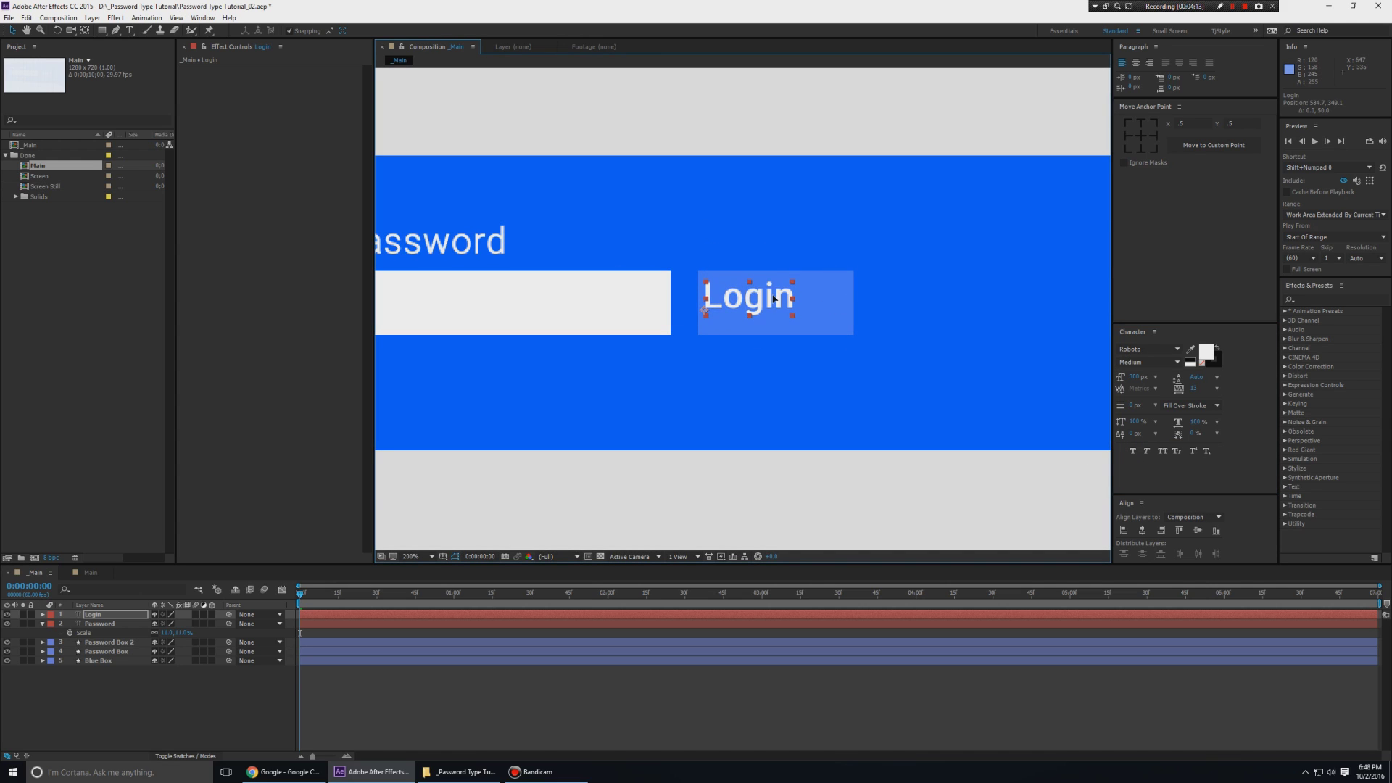
pyautogui.moveTo(774, 292); pyautogui.dragTo(809, 294)
pyautogui.click(846, 302)
pyautogui.scroll(-1, 851, 292)
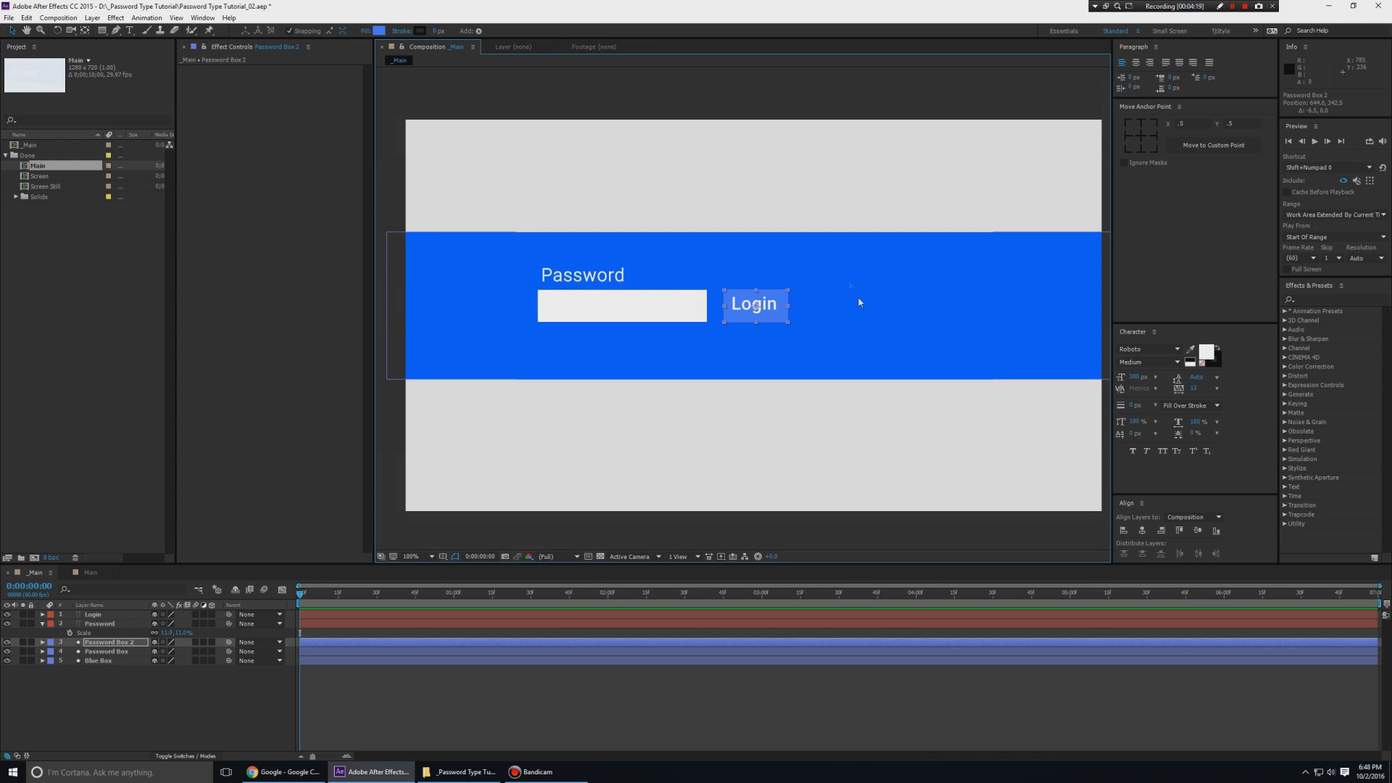
# Scale the Login text to 12% and reposition it within the light blue box.
pyautogui.click(697, 541)
pyautogui.scroll(1, 806, 374)
pyautogui.click(777, 315)
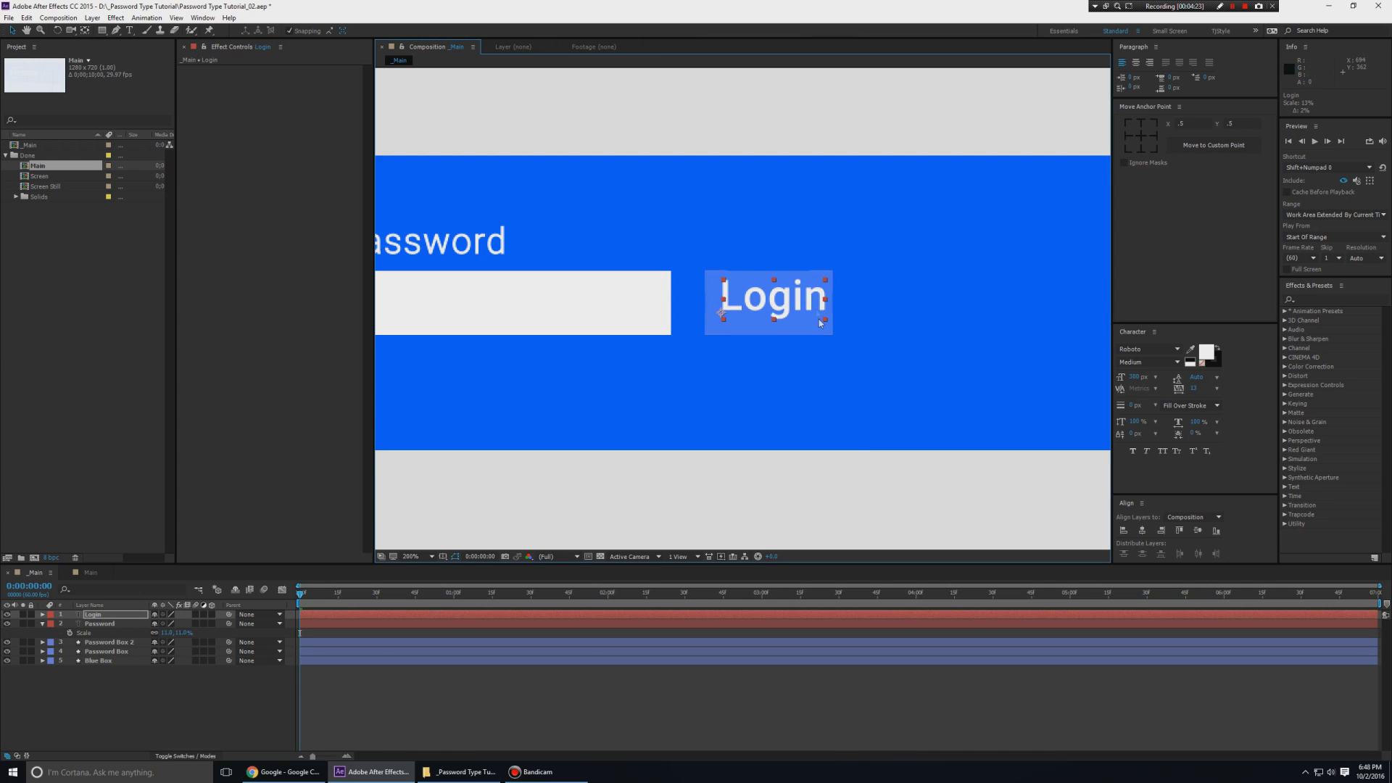
pyautogui.moveTo(815, 298); pyautogui.dragTo(806, 300)
# Adjust the kerning between the o and g of Login to -40.
pyautogui.doubleClick(765, 298)
pyautogui.click(764, 299)
pyautogui.press('Left')
pyautogui.hotkey('alt', 'Left')
pyautogui.hotkey('alt', 'Left')
pyautogui.hotkey('alt', 'Left')
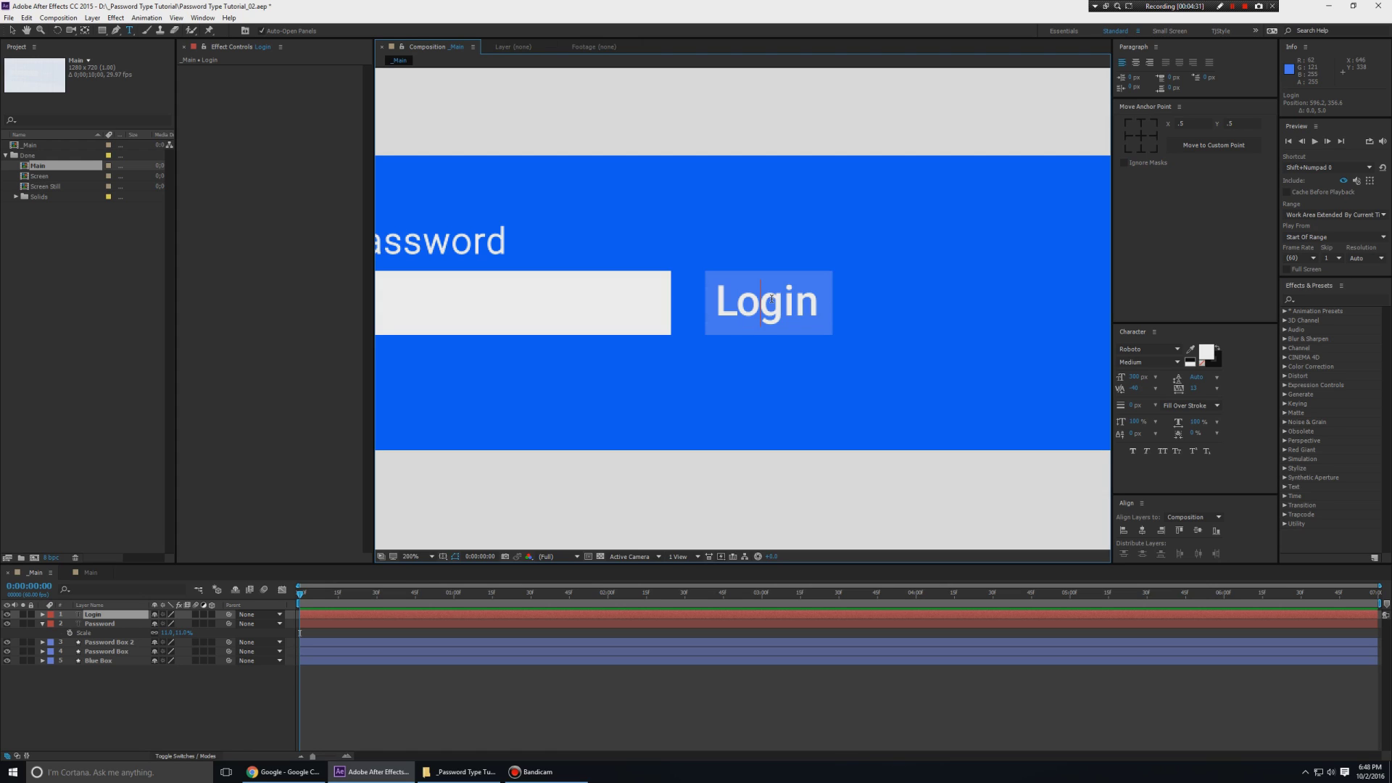
pyautogui.hotkey('alt', 'Right')
pyautogui.hotkey('alt', 'Right')
pyautogui.hotkey('alt', 'Right')
pyautogui.hotkey('alt', 'Right')
pyautogui.hotkey('alt', 'Right')
pyautogui.hotkey('alt', 'Left')
pyautogui.hotkey('alt', 'Left')
pyautogui.hotkey('alt', 'Left')
pyautogui.hotkey('alt', 'Left')
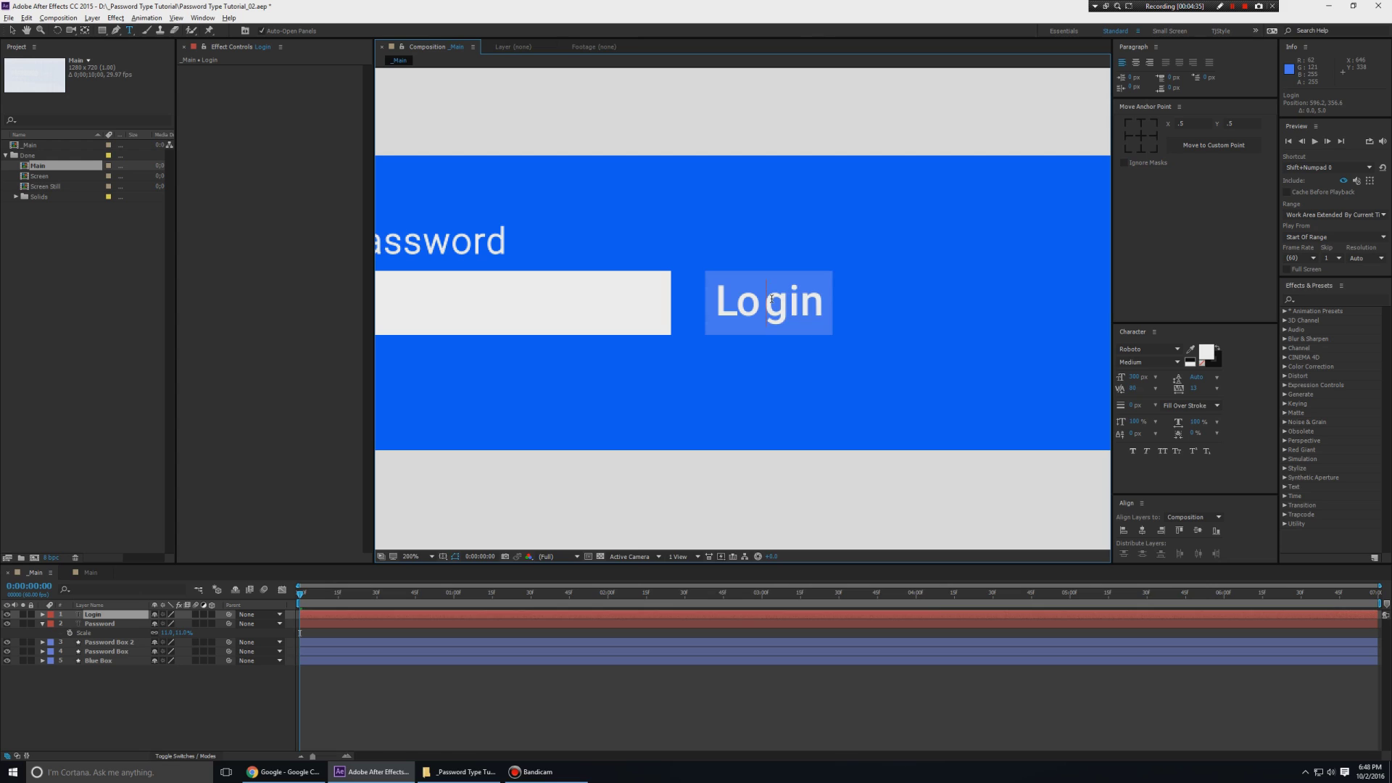
pyautogui.press('Left')
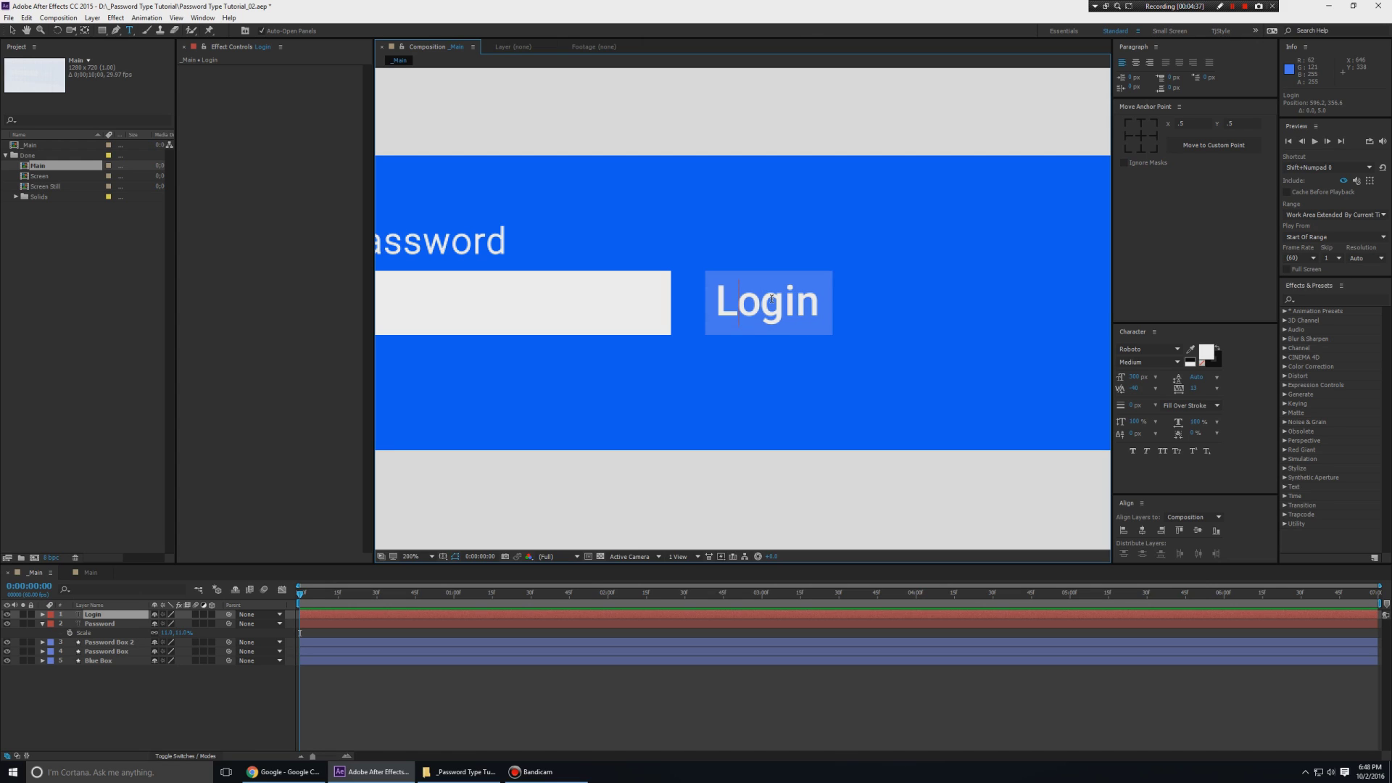
pyautogui.scroll(-1, 772, 303)
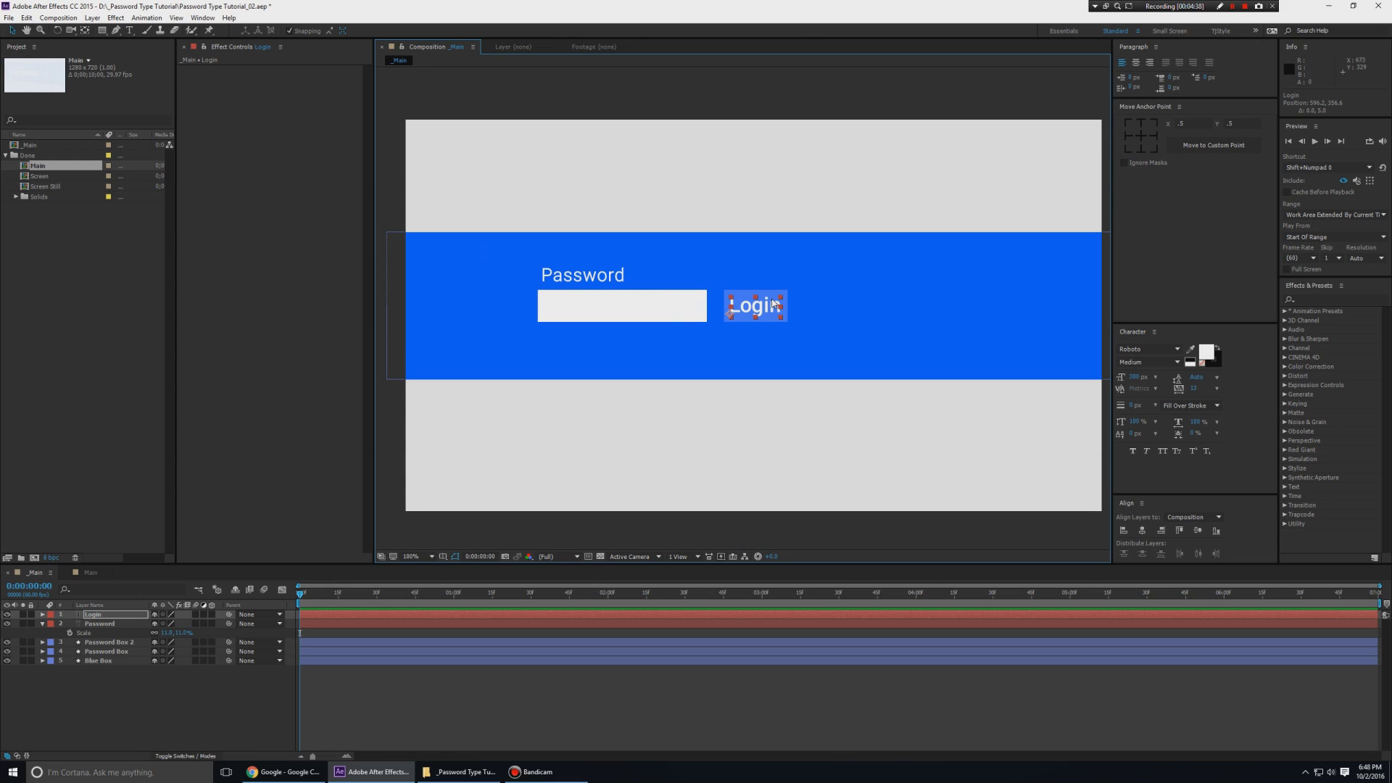
# Move the Login text's anchor point to its center and nudge the text into the middle of the light blue box.
pyautogui.click(867, 219)
pyautogui.click(765, 312)
pyautogui.click(1139, 138)
pyautogui.scroll(1, 930, 255)
pyautogui.press('Right')
pyautogui.press('Right')
pyautogui.press('Up')
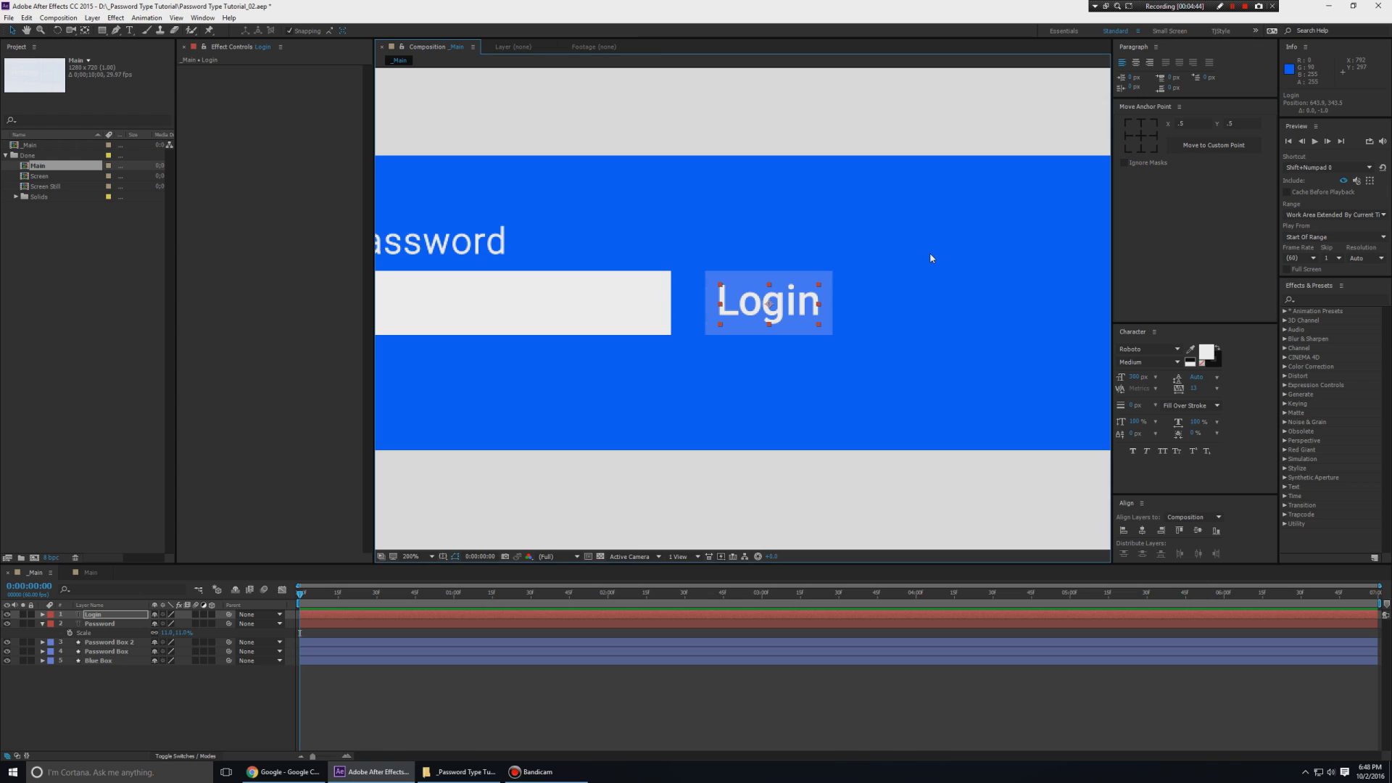
pyautogui.press(',')
pyautogui.click(553, 453)
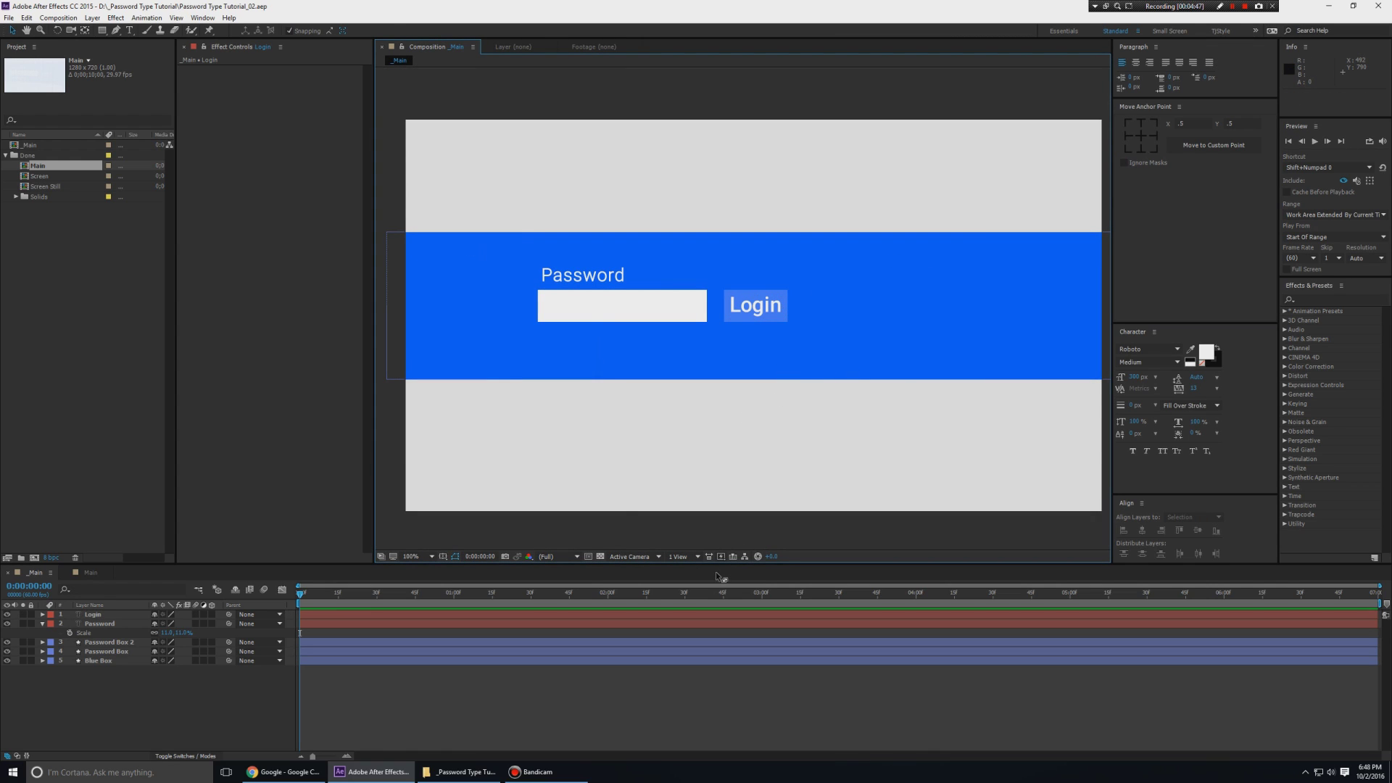
# Duplicate the Password text below the white box and change the copy to "Forgot your password?".
pyautogui.click(615, 277)
pyautogui.hotkey('ctrl', 'd')
pyautogui.moveTo(615, 276); pyautogui.dragTo(615, 332)
pyautogui.doubleClick(615, 332)
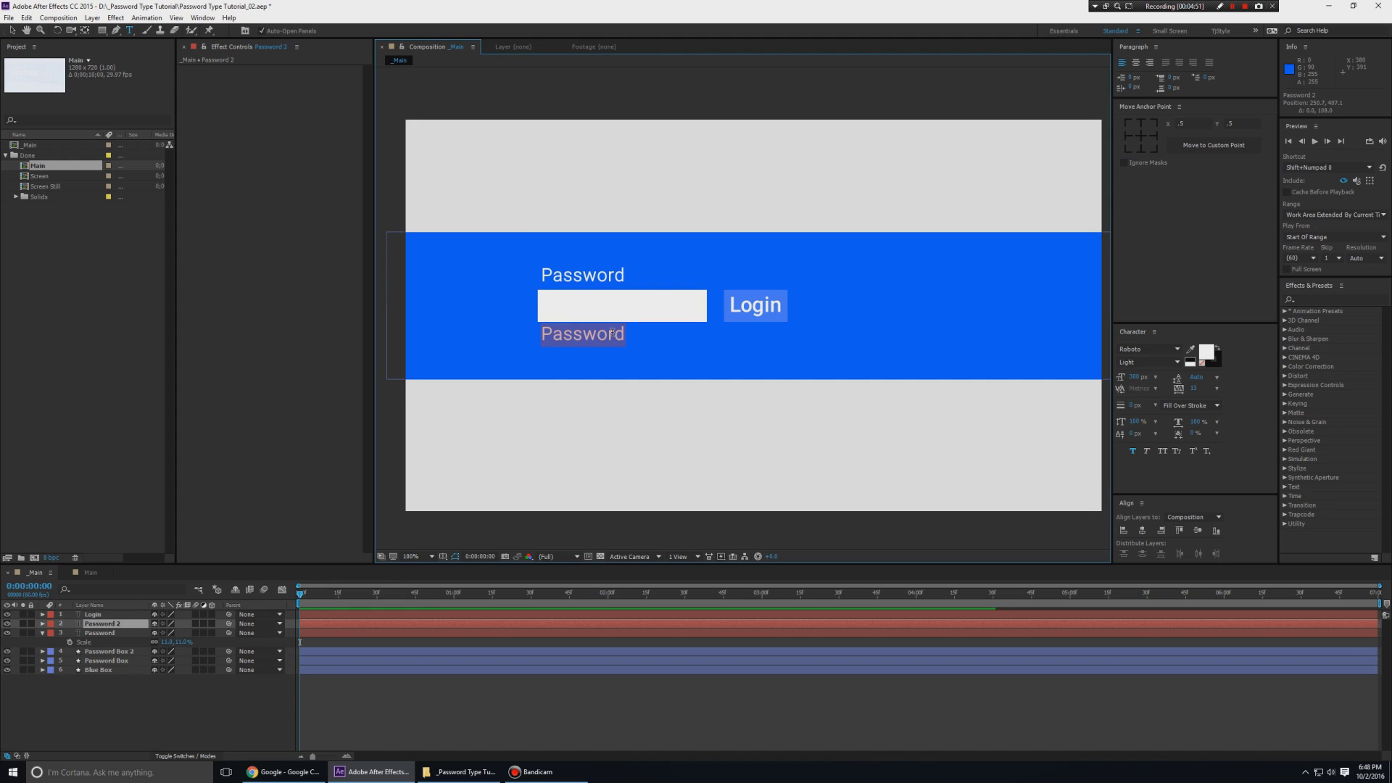
pyautogui.write('Forgot y')
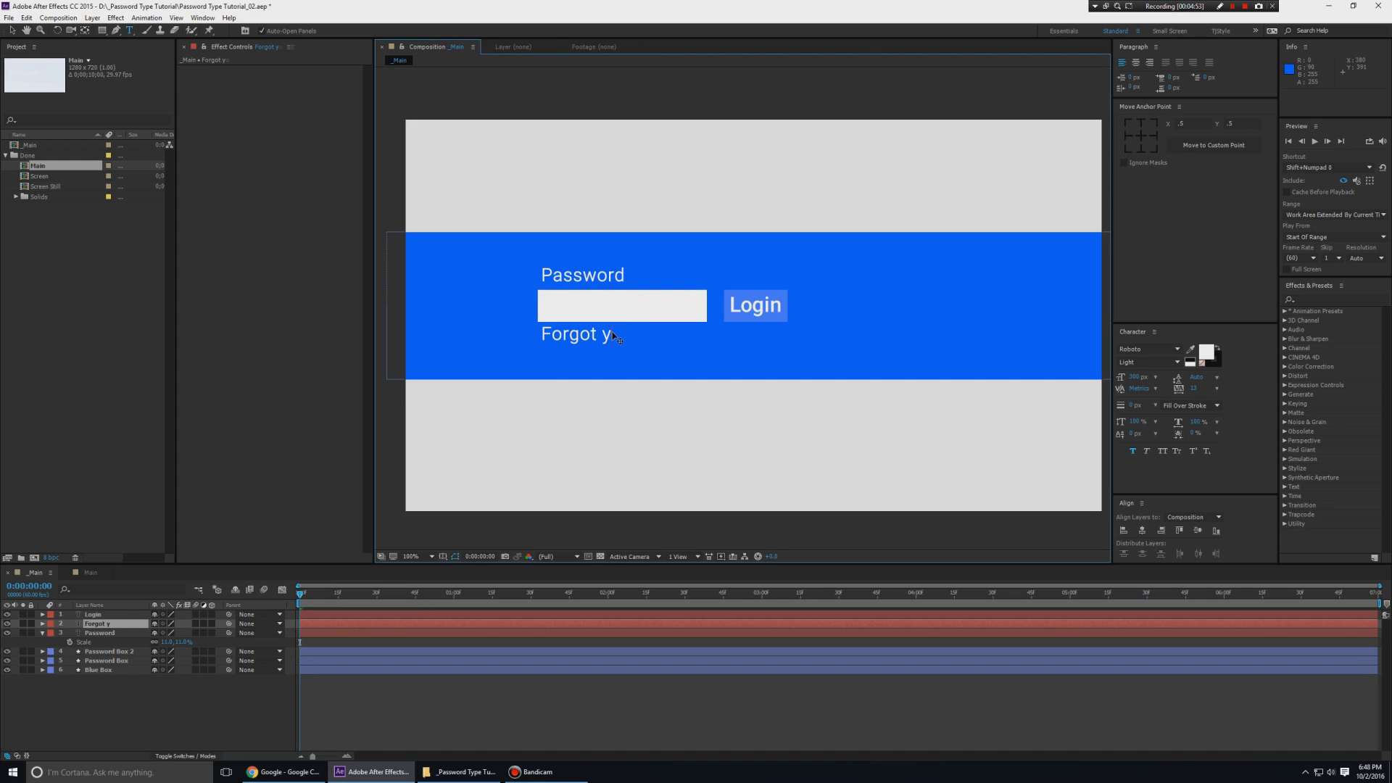
pyautogui.write('our password?')
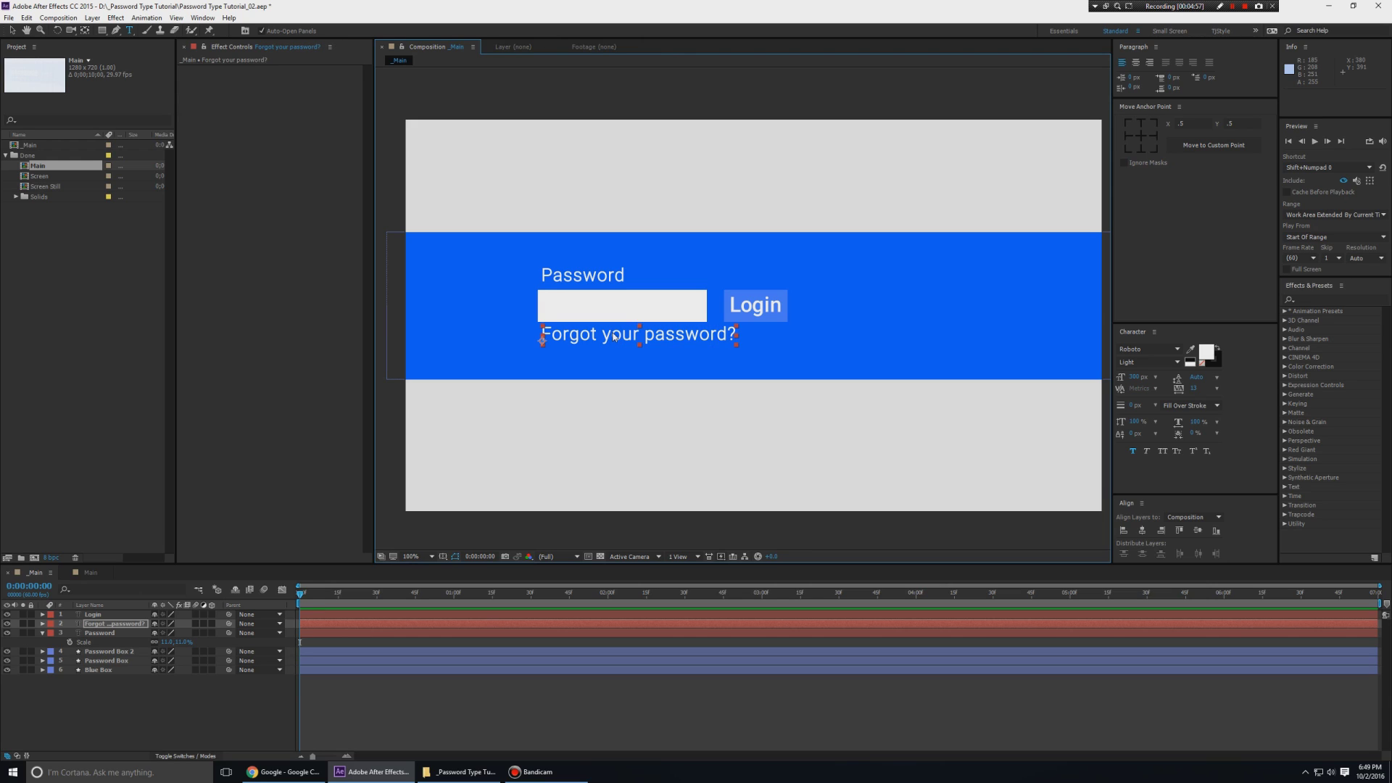
# Shrink the "Forgot your password?" text and line it up with the white box's left edge, just below the box.
pyautogui.moveTo(738, 330); pyautogui.dragTo(701, 336)
pyautogui.press('.')
pyautogui.moveTo(578, 373); pyautogui.dragTo(911, 387)
# Lower the opacity of the "Forgot your password?" layer to about 50% and collapse the open layer properties.
pyautogui.press('t')
pyautogui.moveTo(153, 637); pyautogui.dragTo(122, 636)
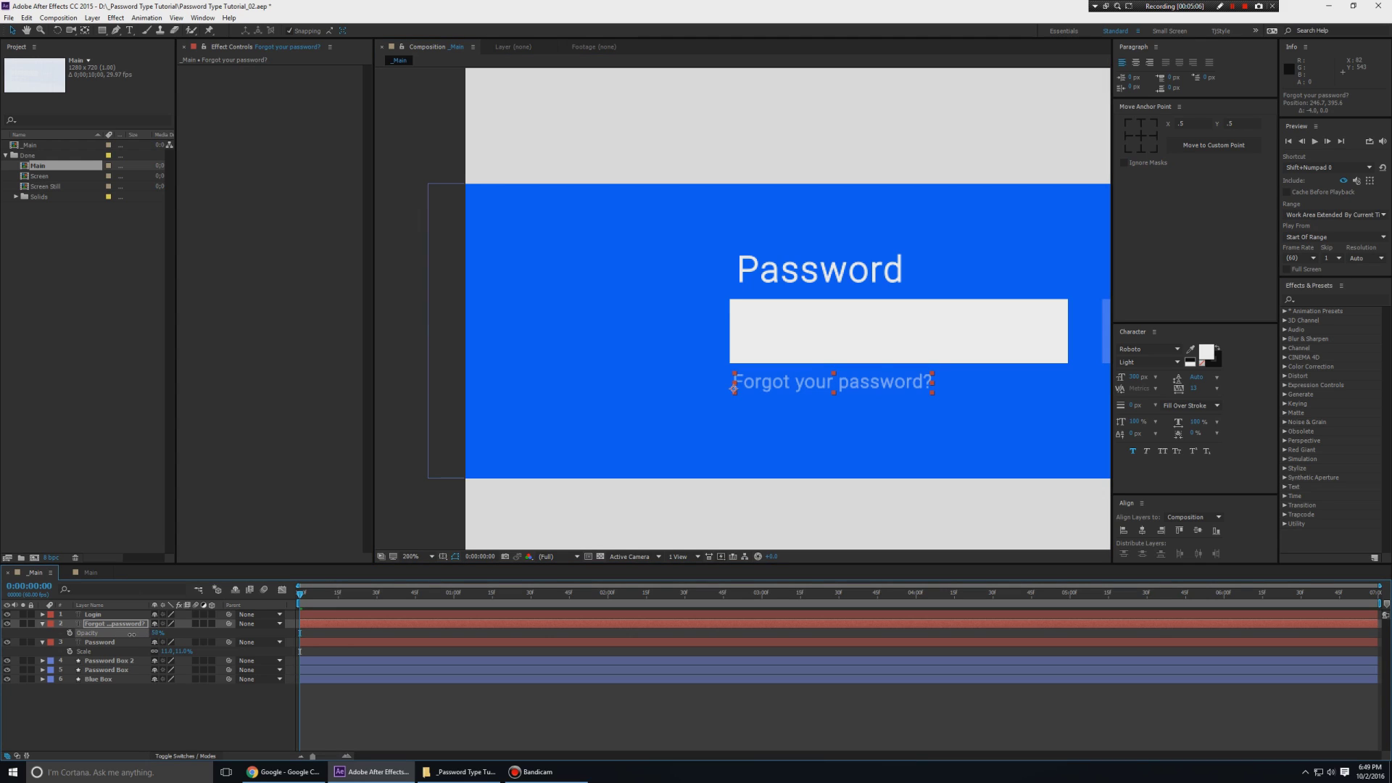
pyautogui.click(165, 705)
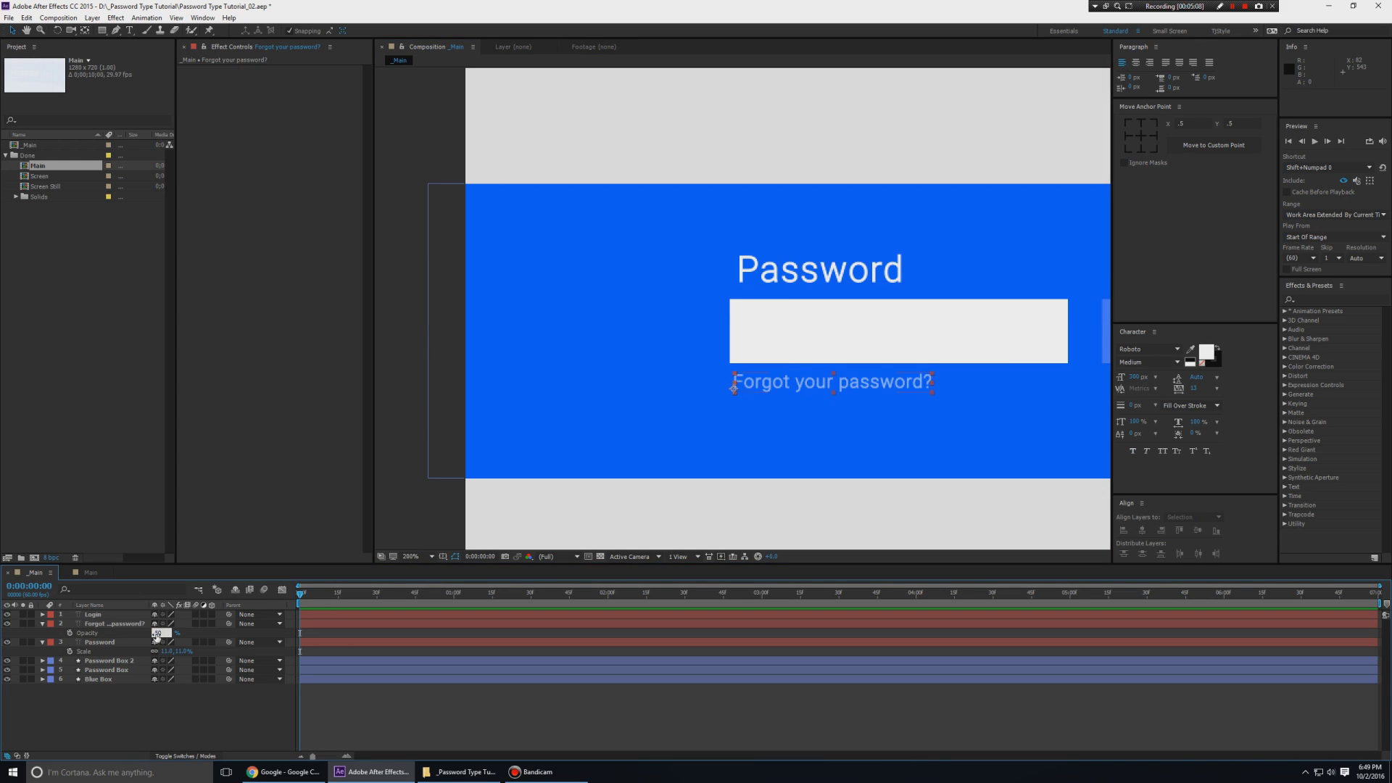
pyautogui.press('Return')
pyautogui.click(176, 702)
pyautogui.press('u')
pyautogui.scroll(-1, 700, 443)
pyautogui.moveTo(801, 423); pyautogui.dragTo(678, 401)
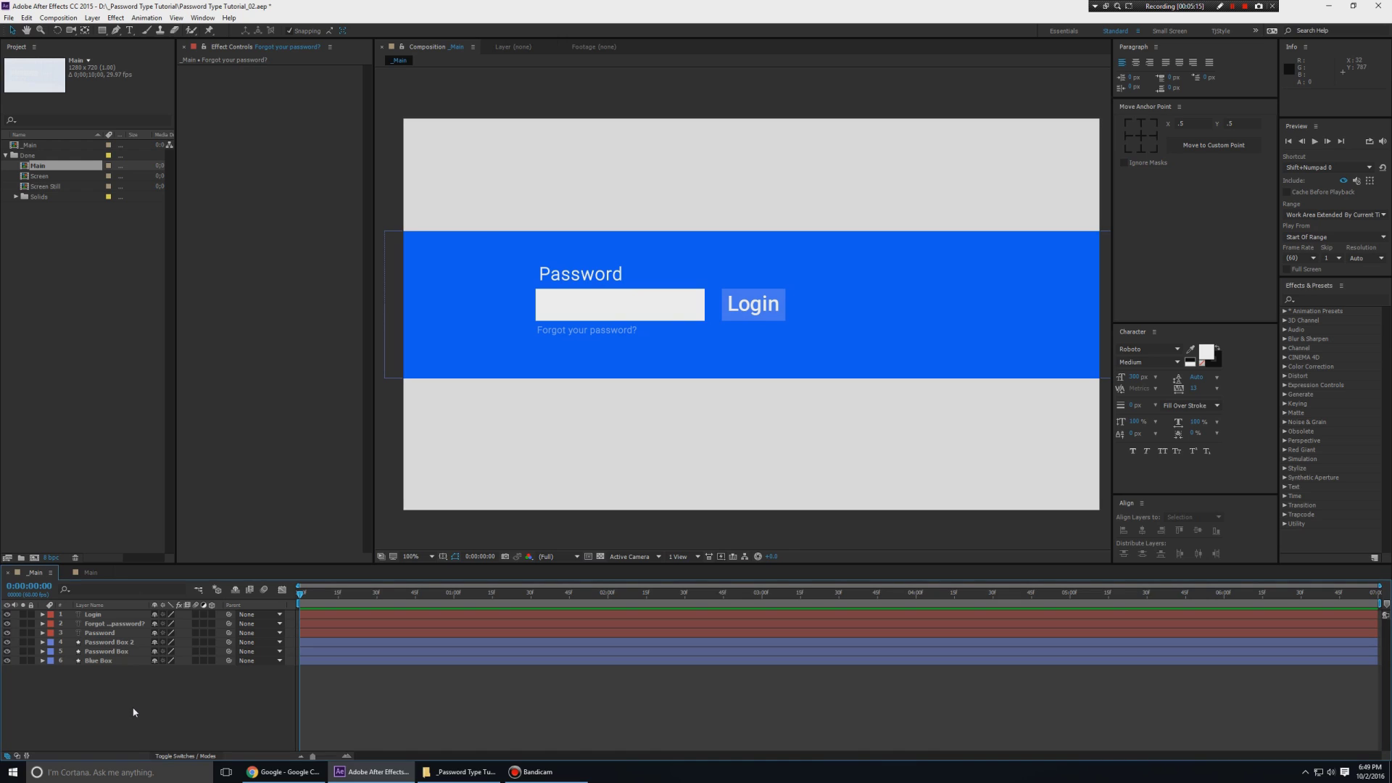
# Add a text layer of seven periods starting inside the white password box and make its fill near black.
pyautogui.hotkey('ctrl', 't')
pyautogui.click(560, 313)
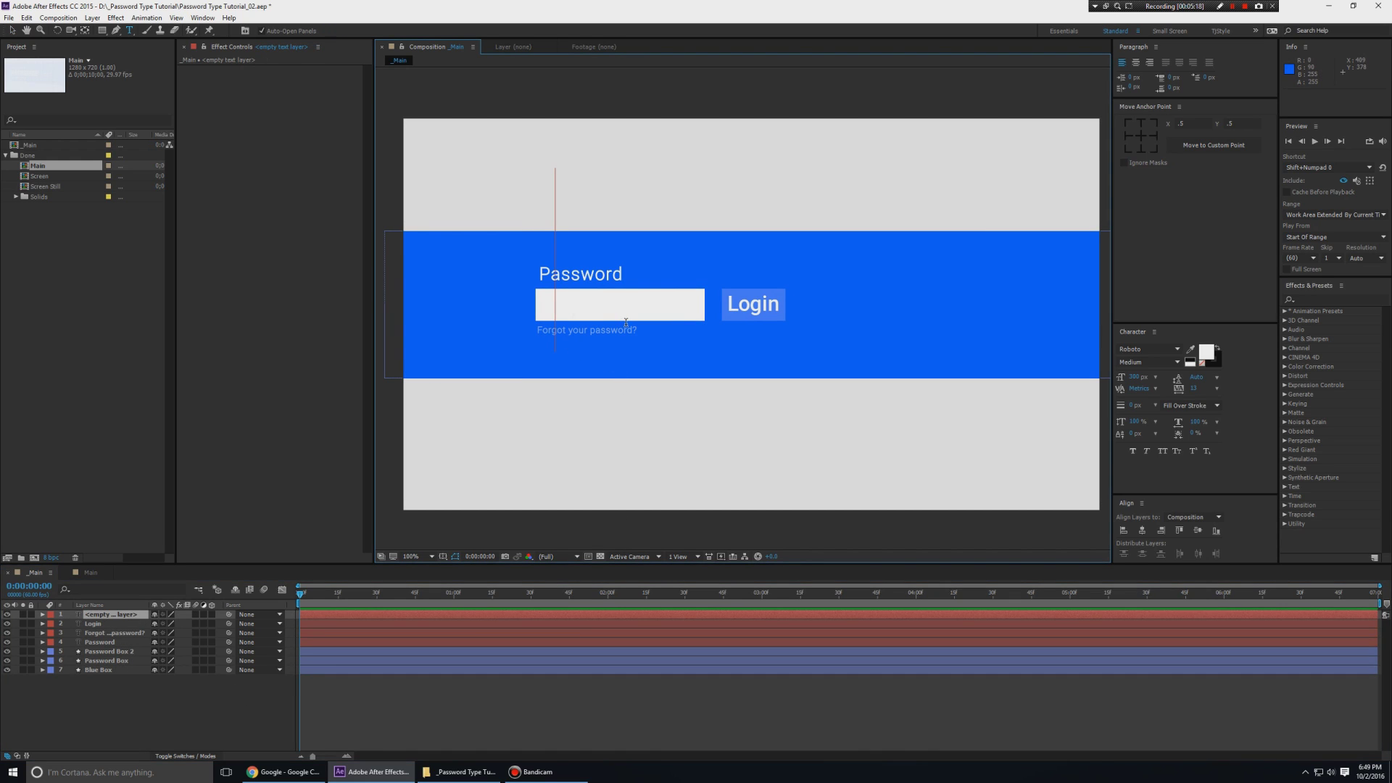
pyautogui.write('.......')
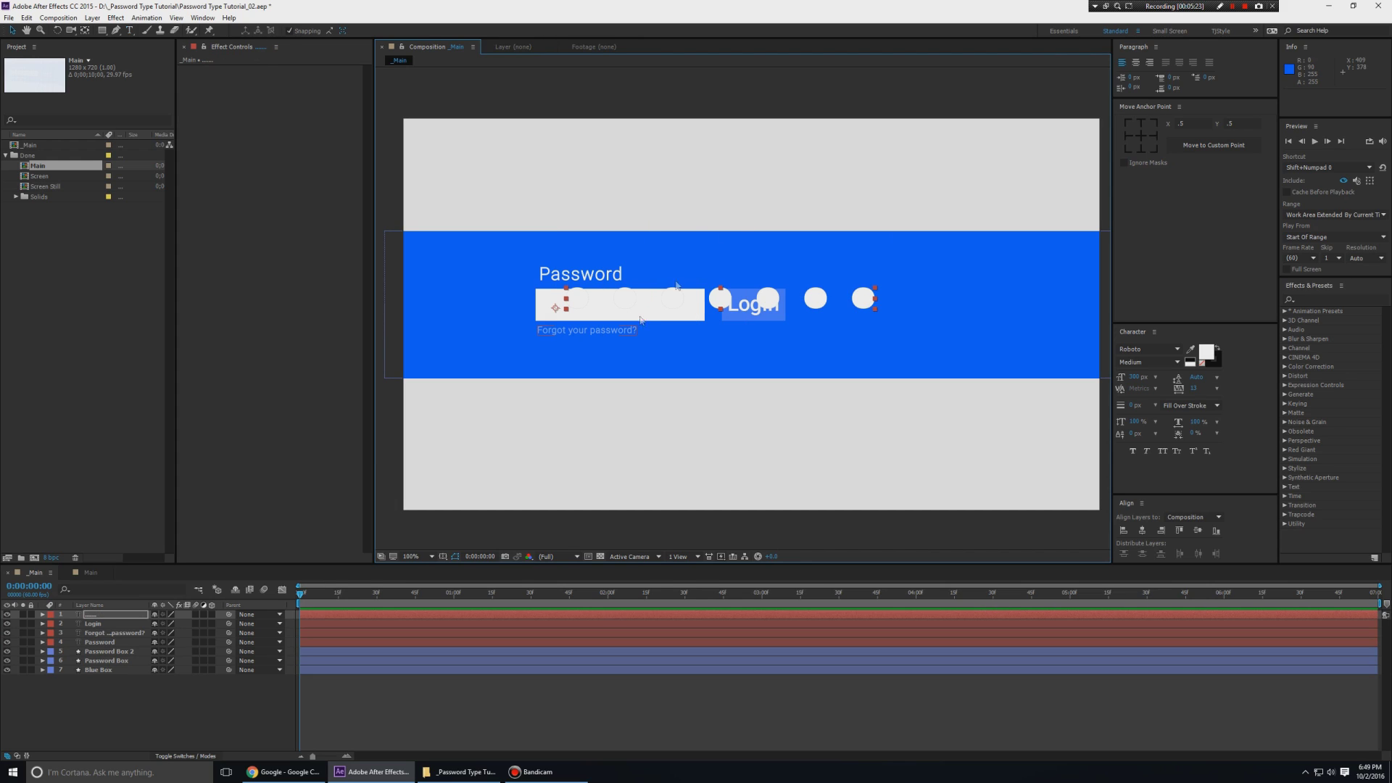
pyautogui.click(1191, 359)
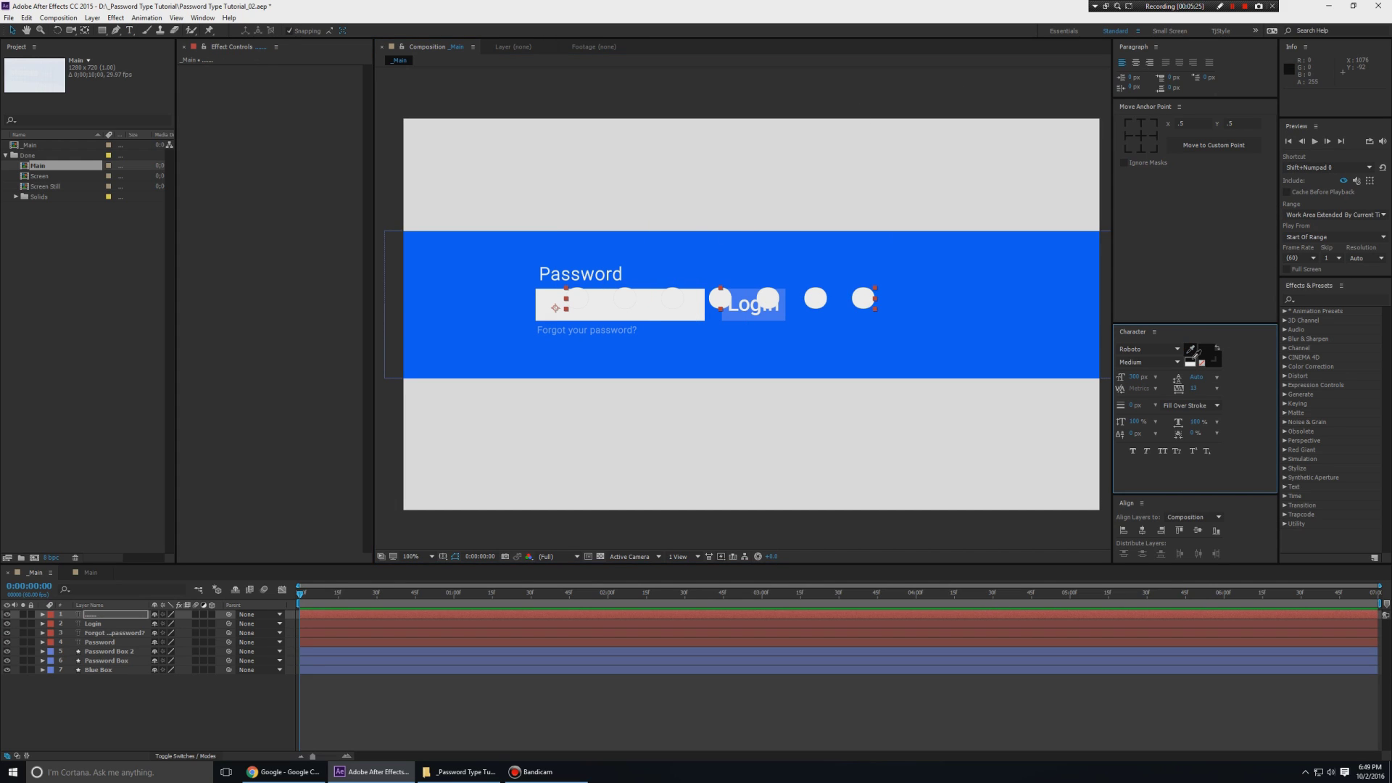
pyautogui.click(825, 295)
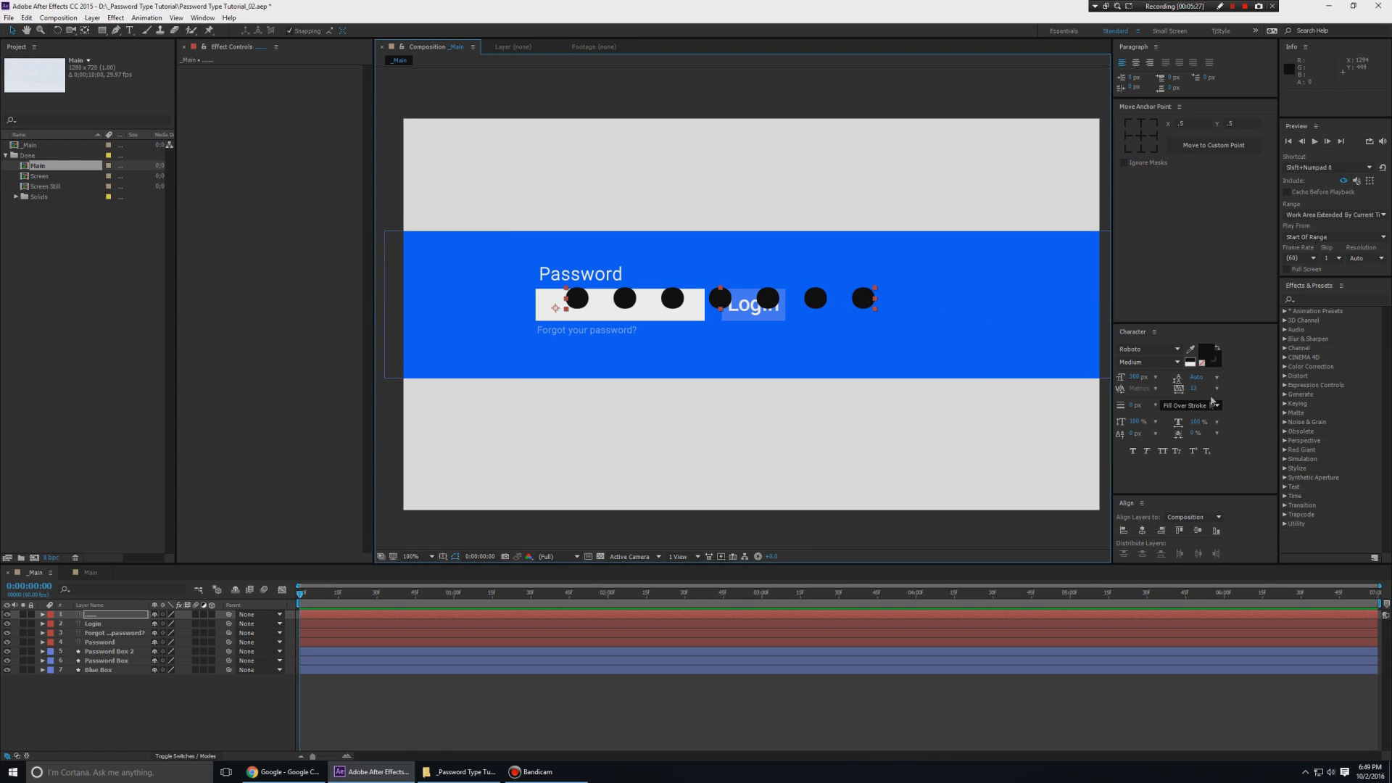
# Fit the dots inside the password box with tracking -101 and scale 63%, using the Light font weight.
pyautogui.moveTo(1193, 388); pyautogui.dragTo(1122, 389)
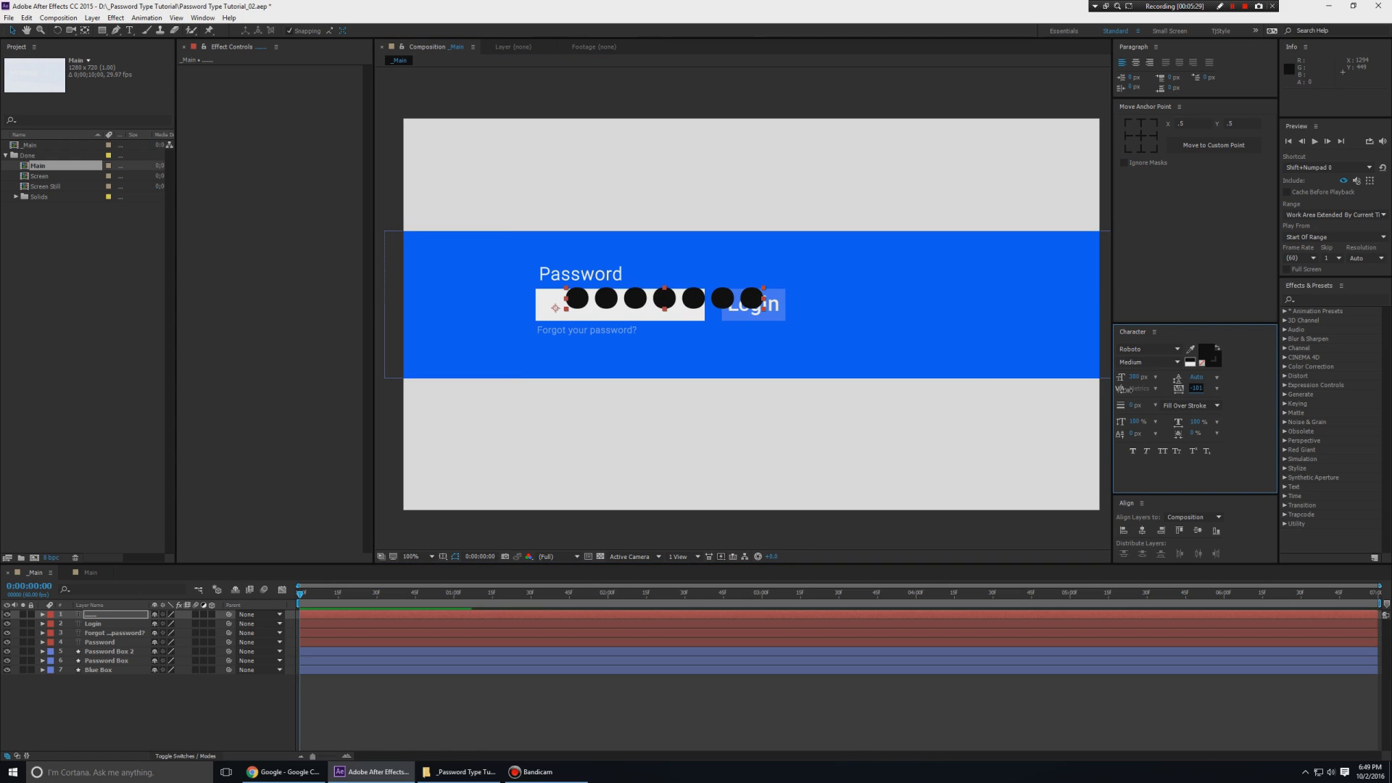
pyautogui.moveTo(764, 289); pyautogui.dragTo(687, 296)
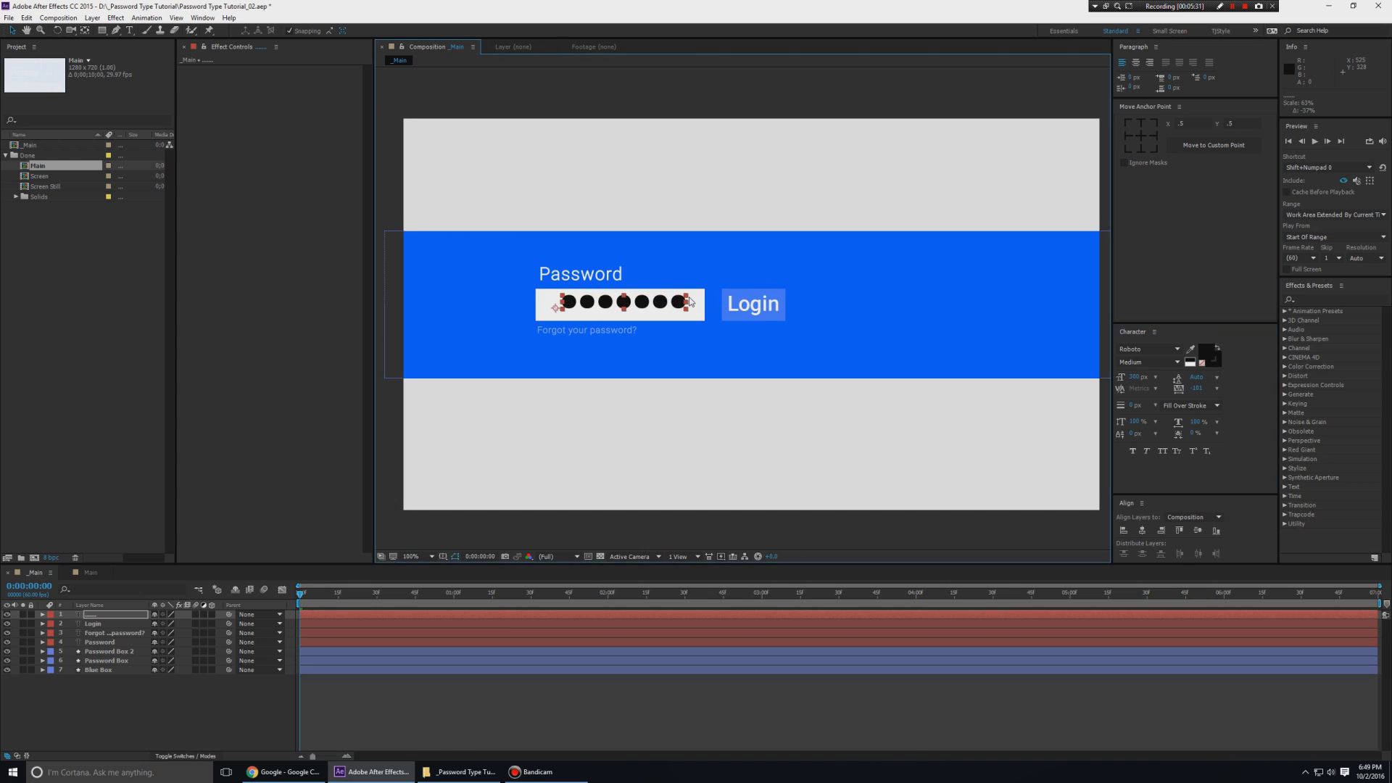
pyautogui.click(1177, 362)
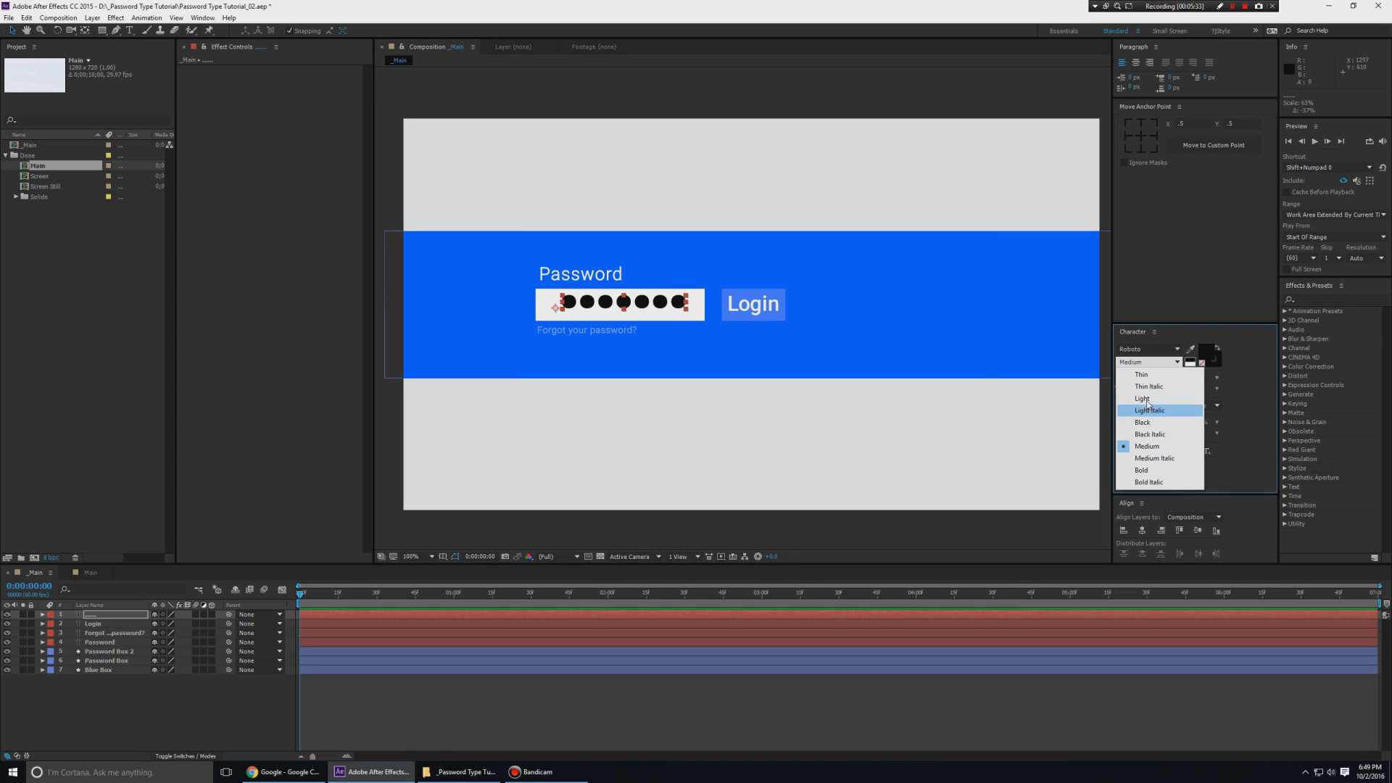
pyautogui.click(1135, 398)
pyautogui.scroll(1, 640, 358)
pyautogui.moveTo(531, 352); pyautogui.dragTo(724, 417)
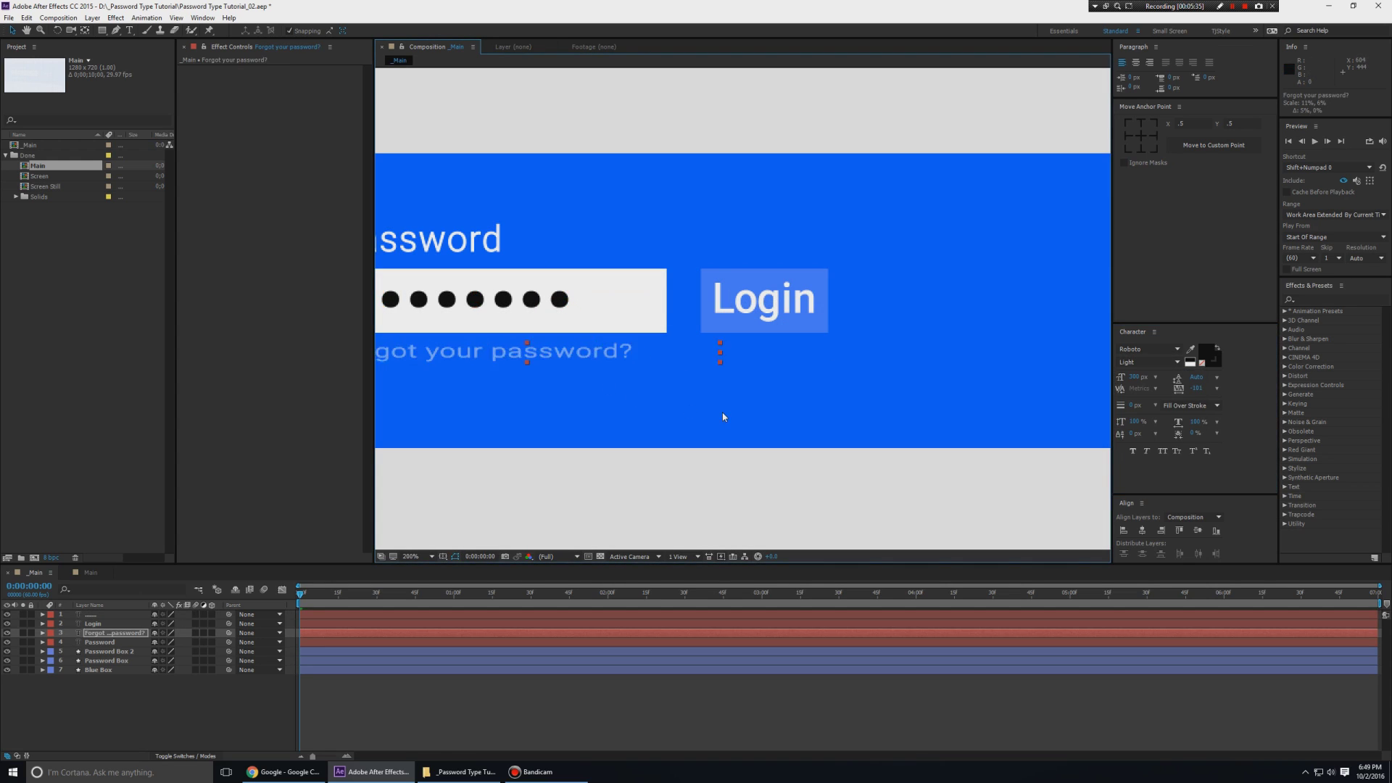
pyautogui.hotkey('ctrl', 'z')
pyautogui.press('space')
pyautogui.moveTo(558, 379); pyautogui.dragTo(1016, 435)
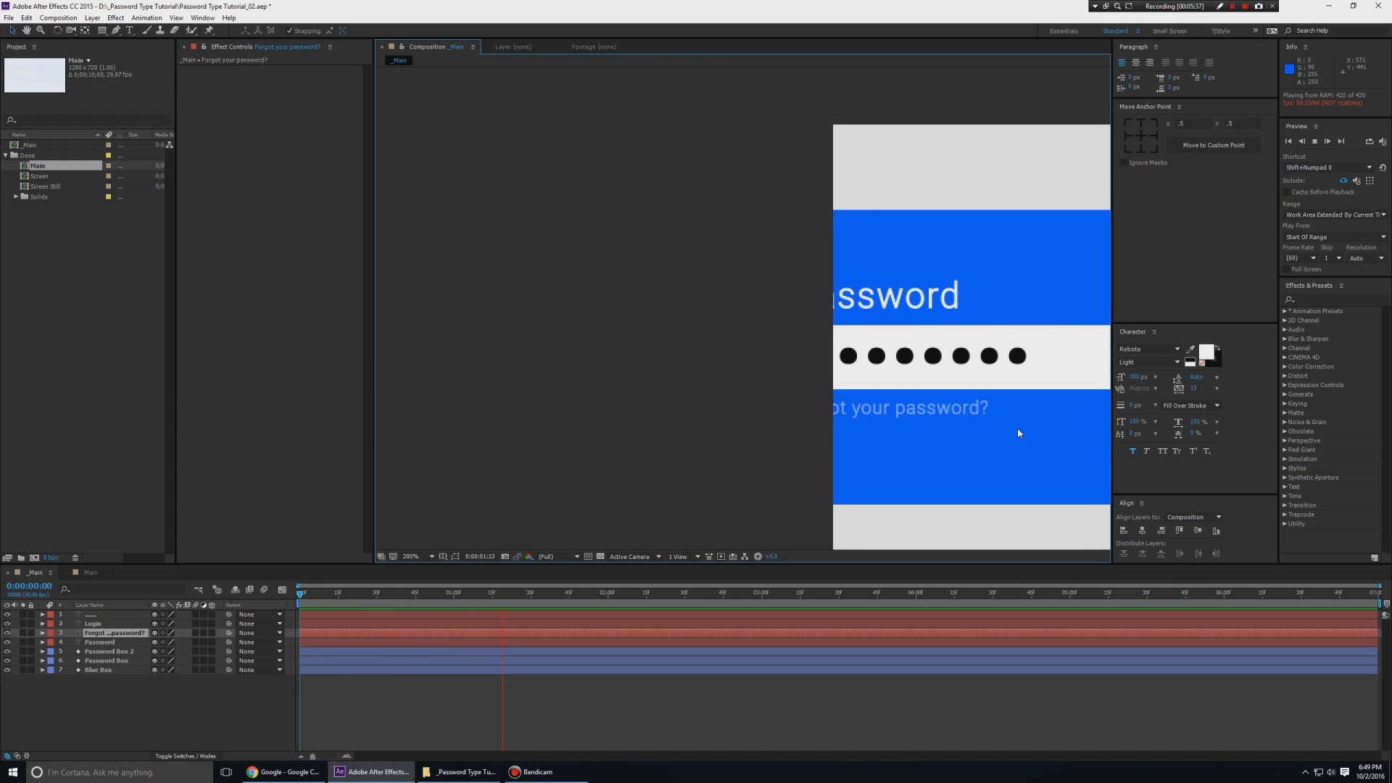
# Undo the last change to the password dots and centre the anchor point of the dots layer.
pyautogui.hotkey('ctrl', 'z')
pyautogui.click(962, 366)
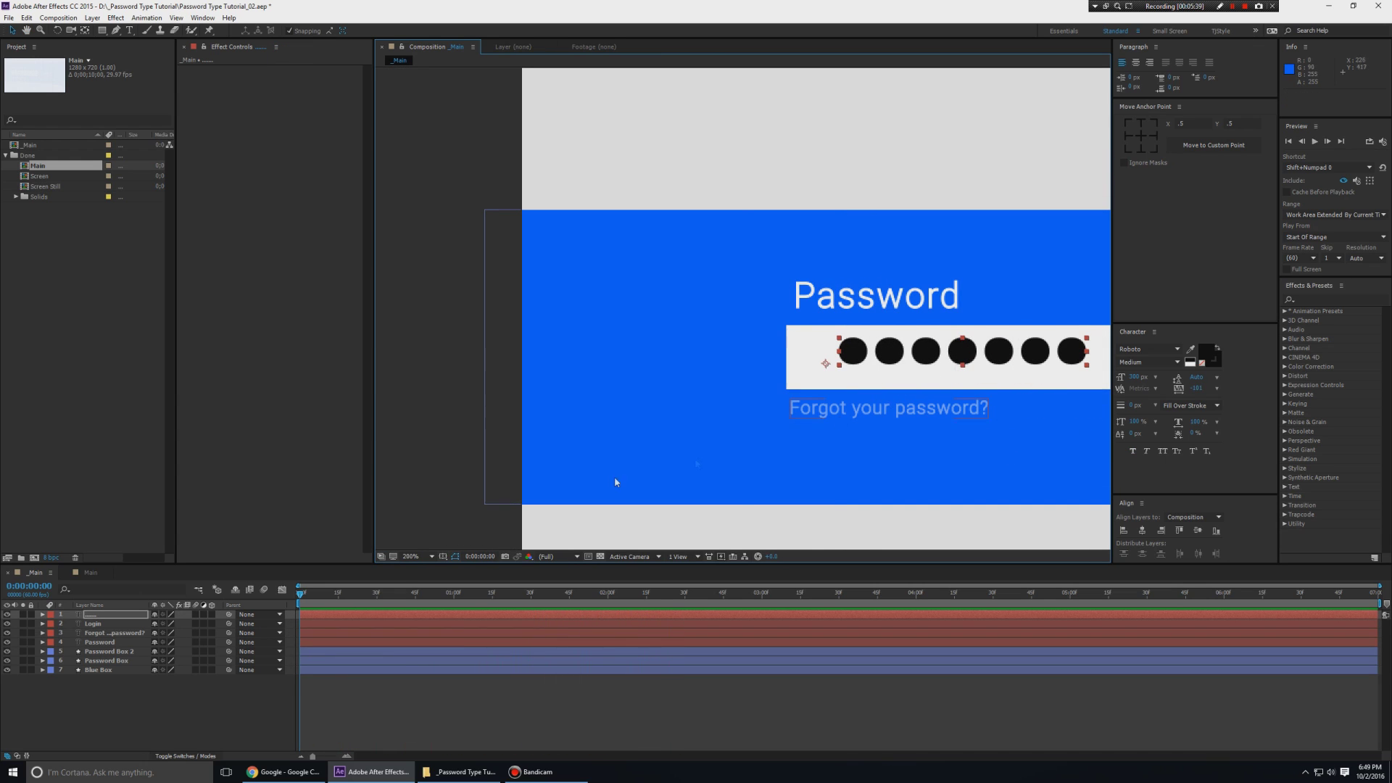
pyautogui.click(93, 615)
pyautogui.click(1146, 134)
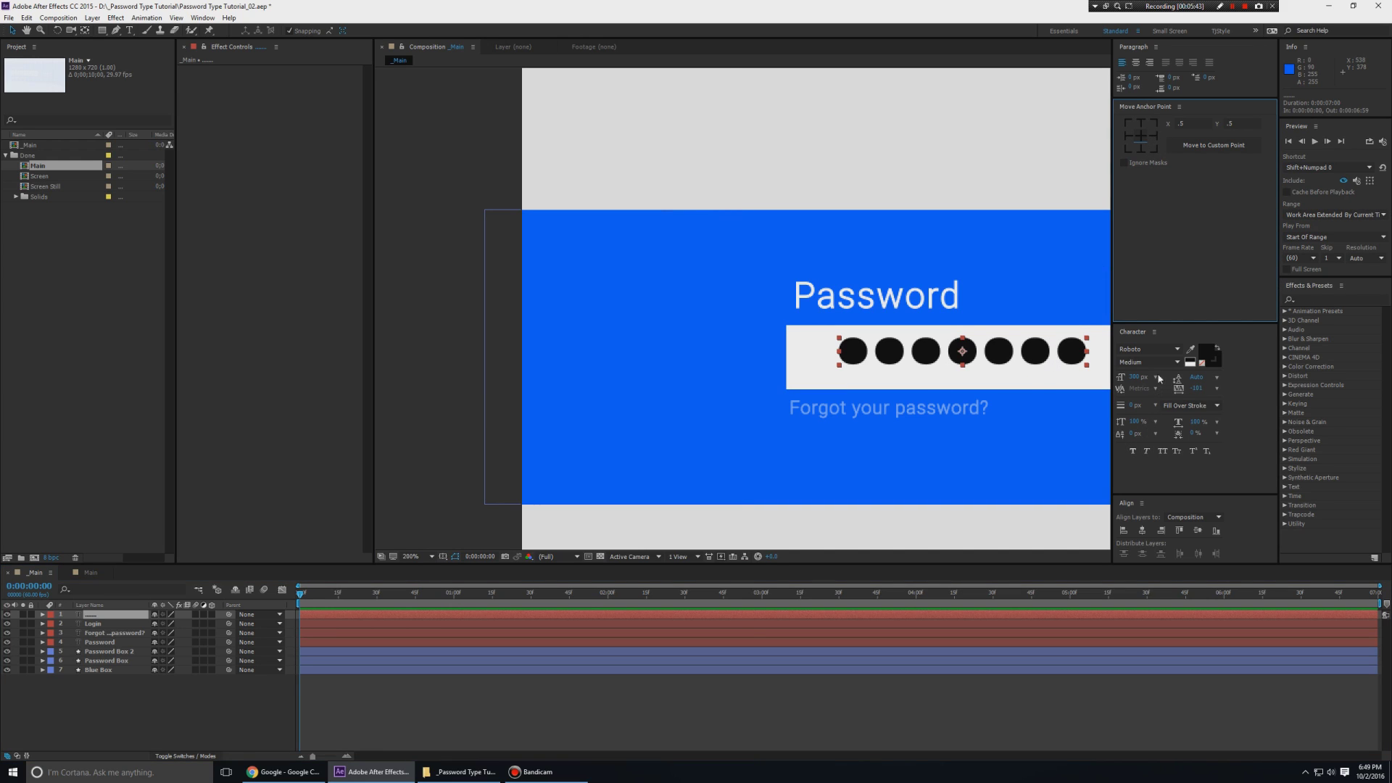
# Scale the dots layer down to about 30%.
pyautogui.press('s')
pyautogui.moveTo(170, 624); pyautogui.dragTo(152, 624)
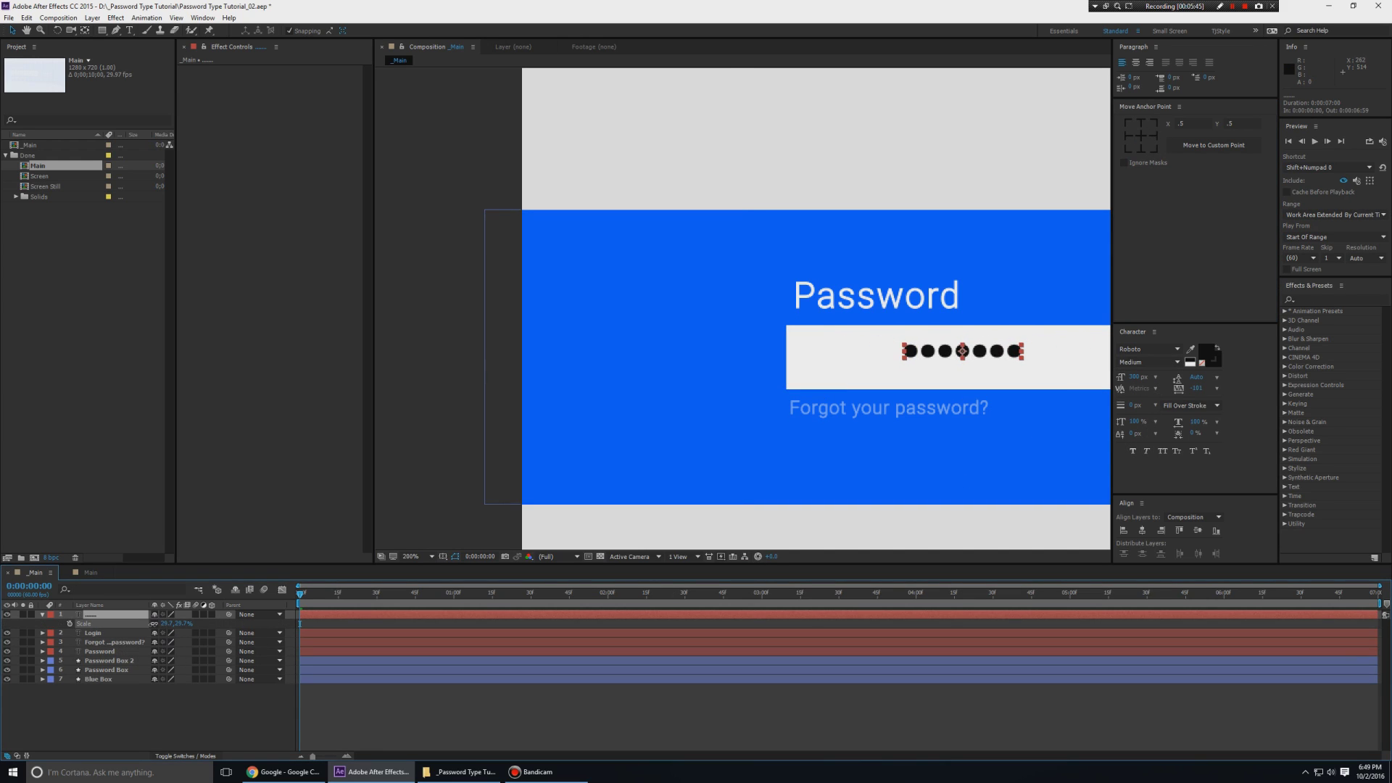
pyautogui.scroll(-1, 1013, 373)
pyautogui.scroll(1, 1015, 379)
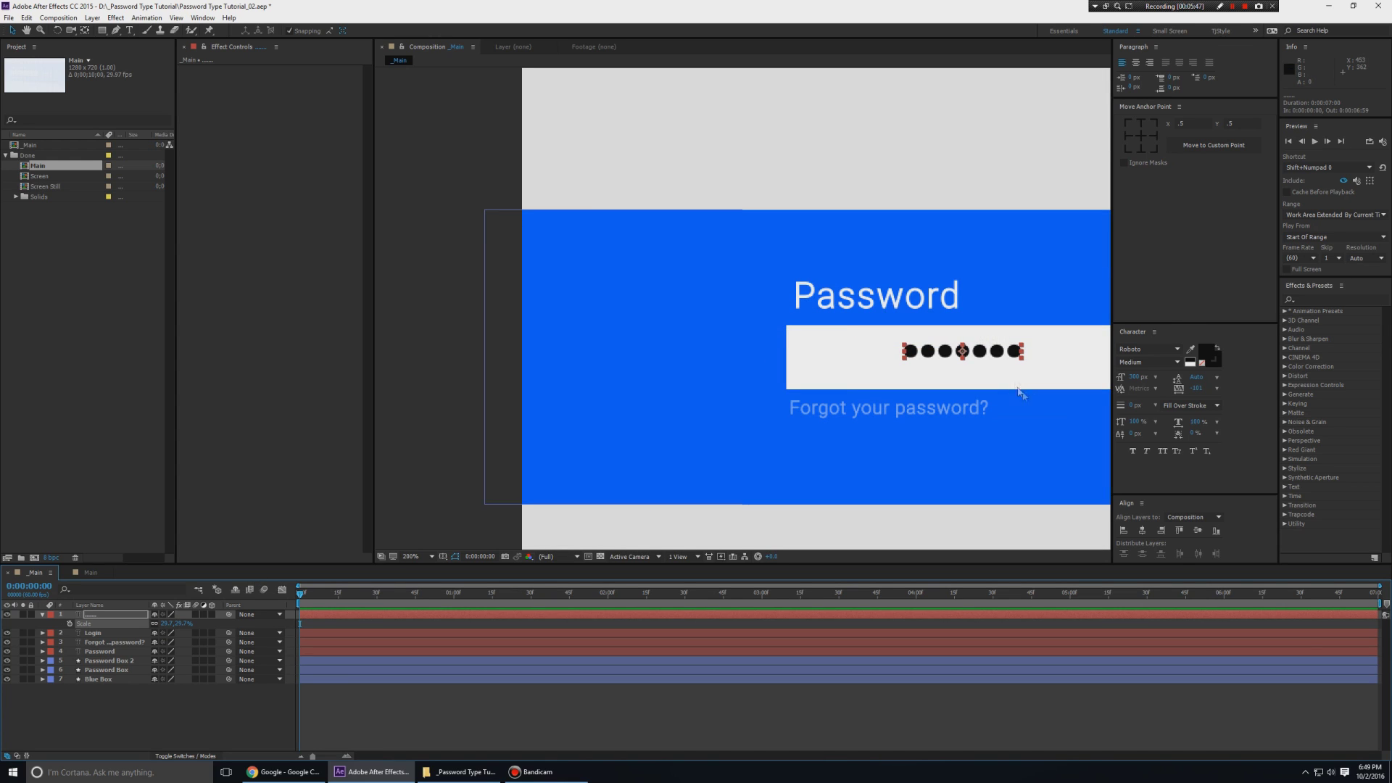
pyautogui.moveTo(1029, 392); pyautogui.dragTo(826, 381)
pyautogui.click(934, 437)
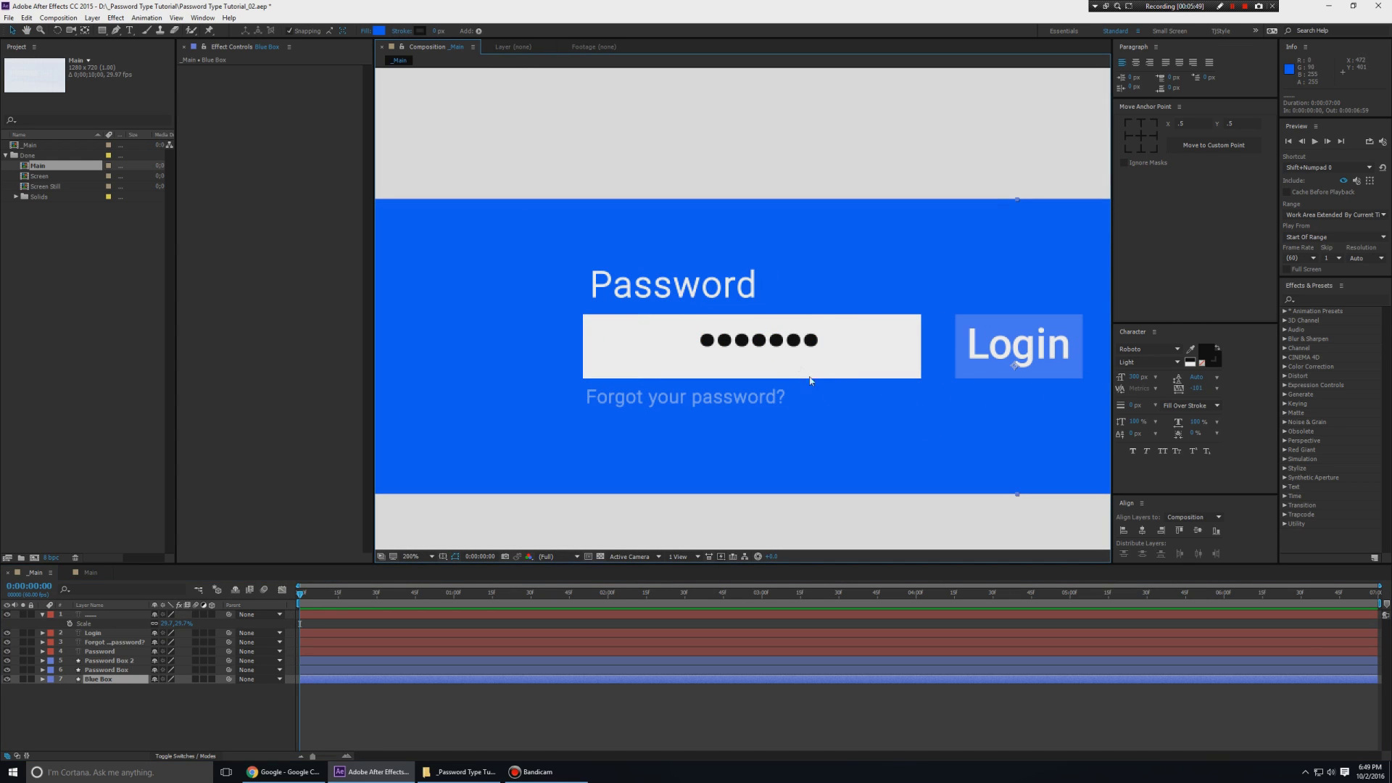
# Set the dots' font to Montserrat with wider tracking and move them toward the left end of the white box.
pyautogui.click(89, 616)
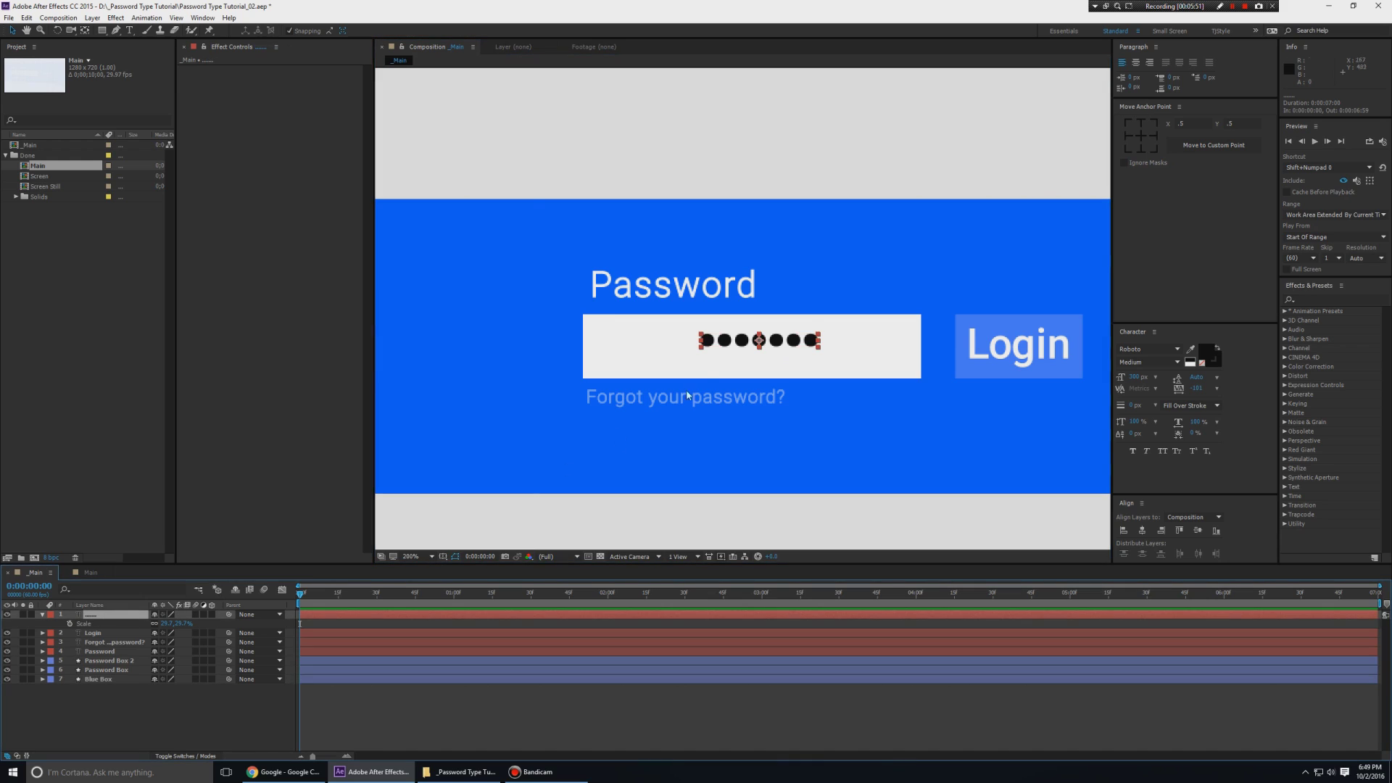
pyautogui.click(1149, 348)
pyautogui.write('Montserrat')
pyautogui.press('Return')
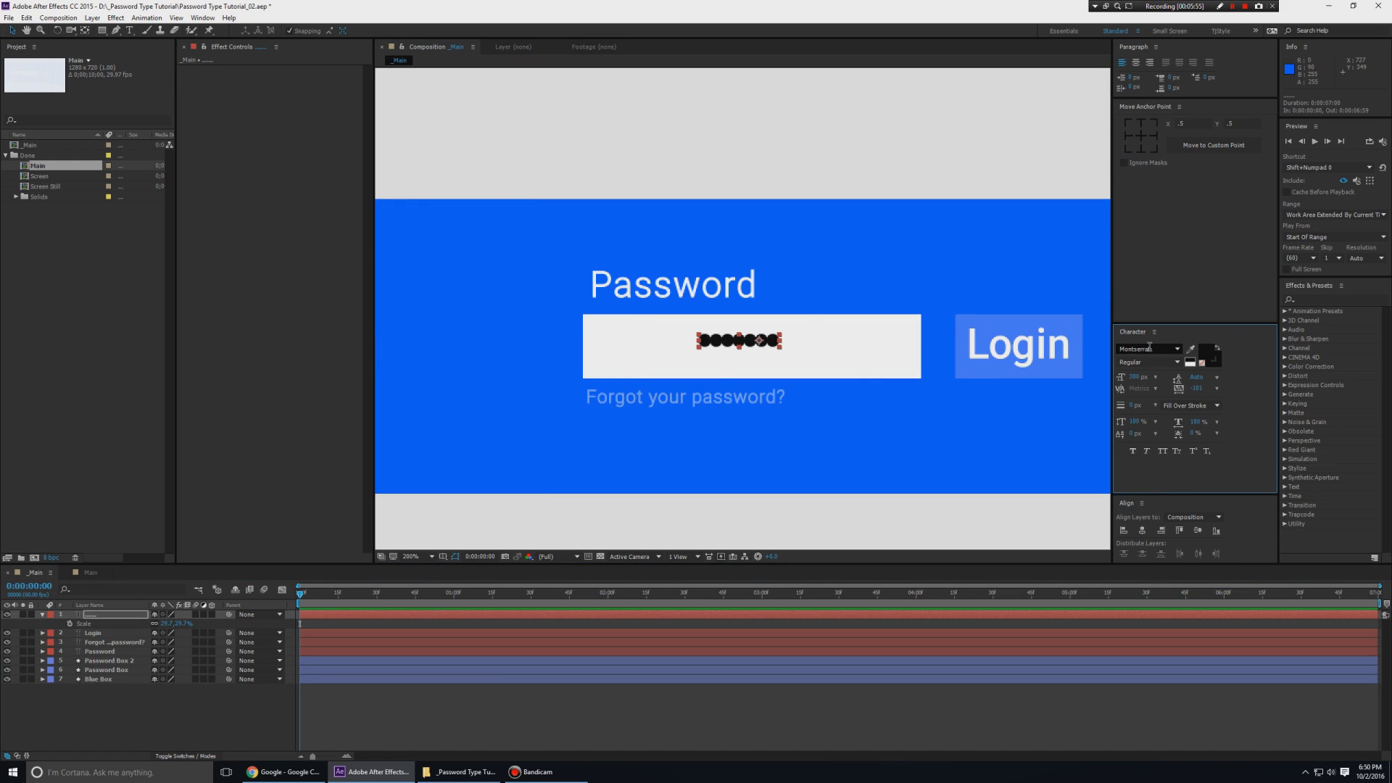
pyautogui.moveTo(1201, 389); pyautogui.dragTo(1230, 385)
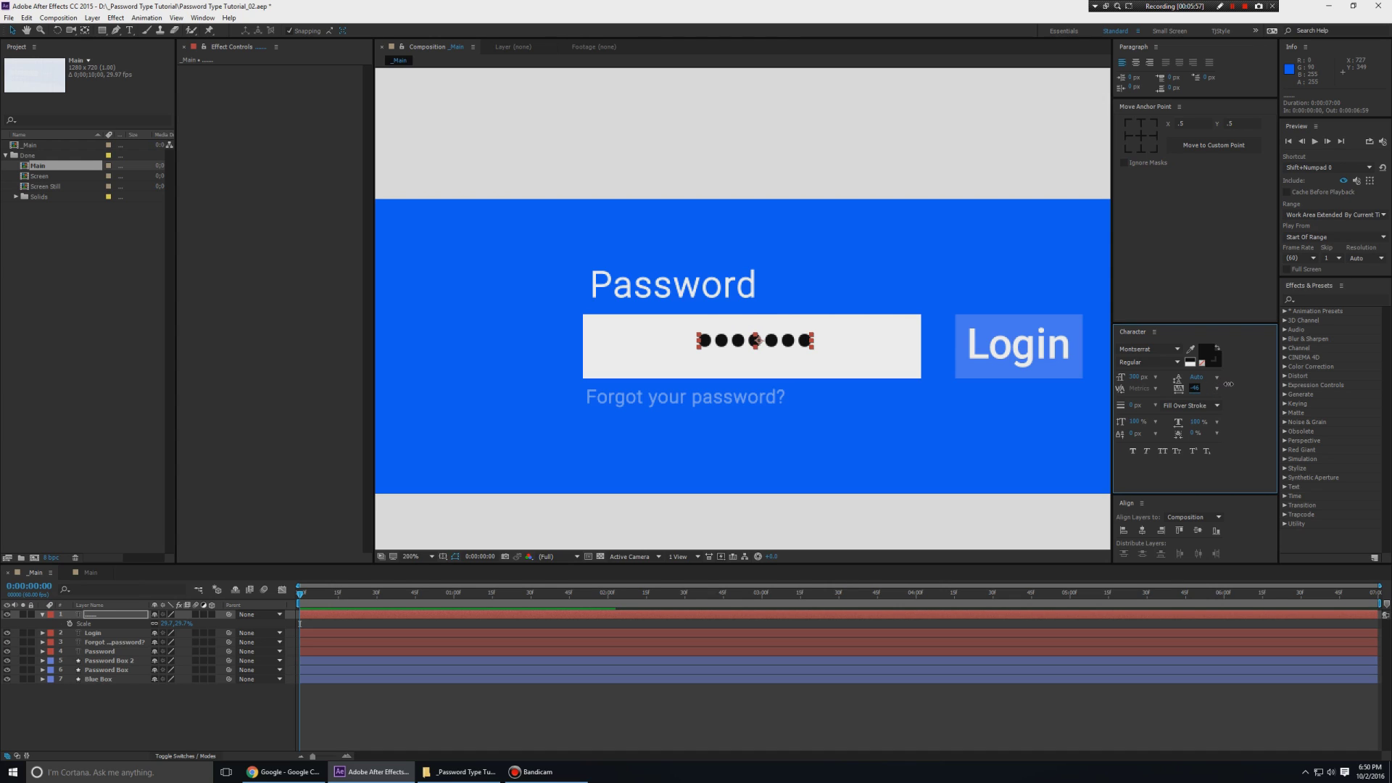
pyautogui.moveTo(812, 336); pyautogui.dragTo(743, 344)
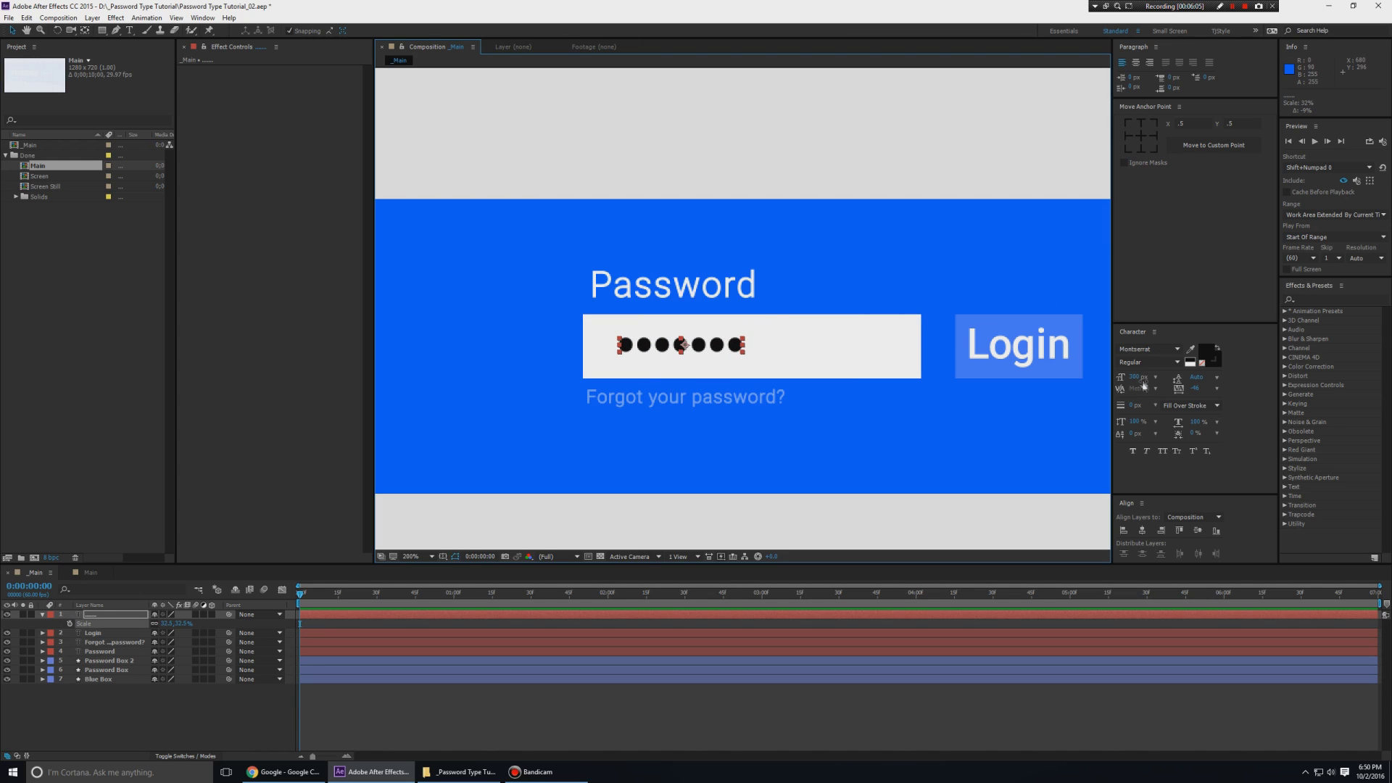
# Reset the dots layer's scale to 100% and reduce its font size to about 70 px.
pyautogui.moveTo(1138, 376); pyautogui.dragTo(145, 501)
pyautogui.rightClick(115, 623)
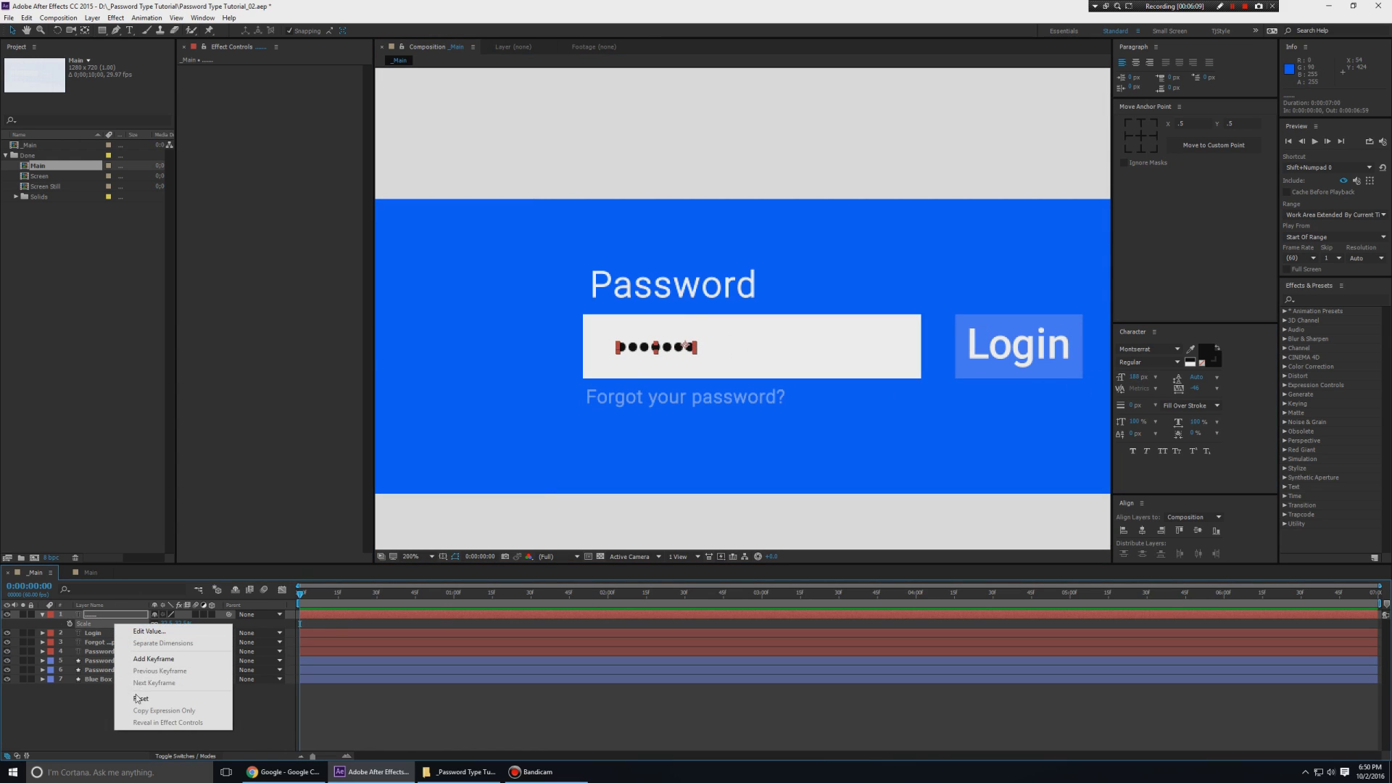
pyautogui.click(130, 631)
pyautogui.moveTo(1138, 379); pyautogui.dragTo(1054, 391)
pyautogui.click(1088, 394)
pyautogui.click(1131, 378)
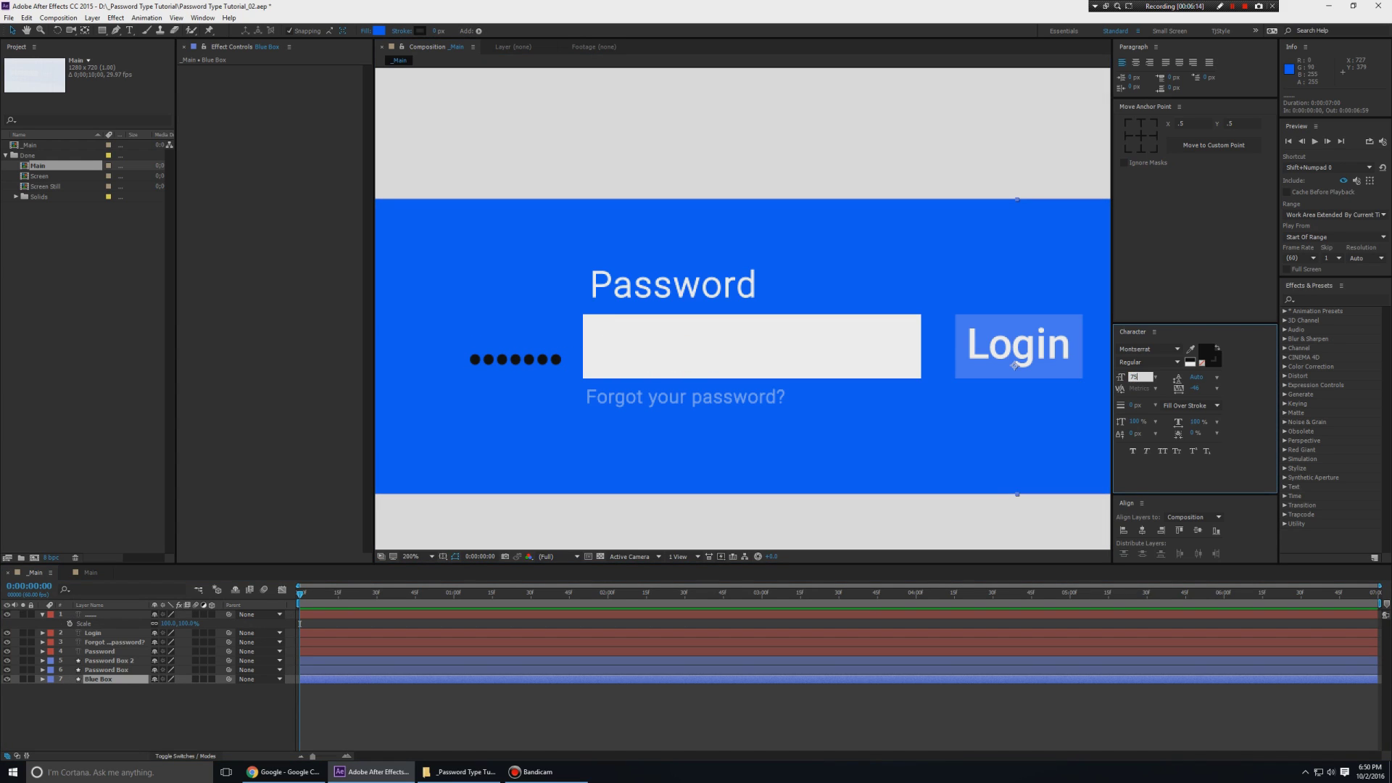
# Centre the dots layer's anchor point, then place the dots inside the white box and enlarge them to about 160%.
pyautogui.click(101, 614)
pyautogui.click(1140, 127)
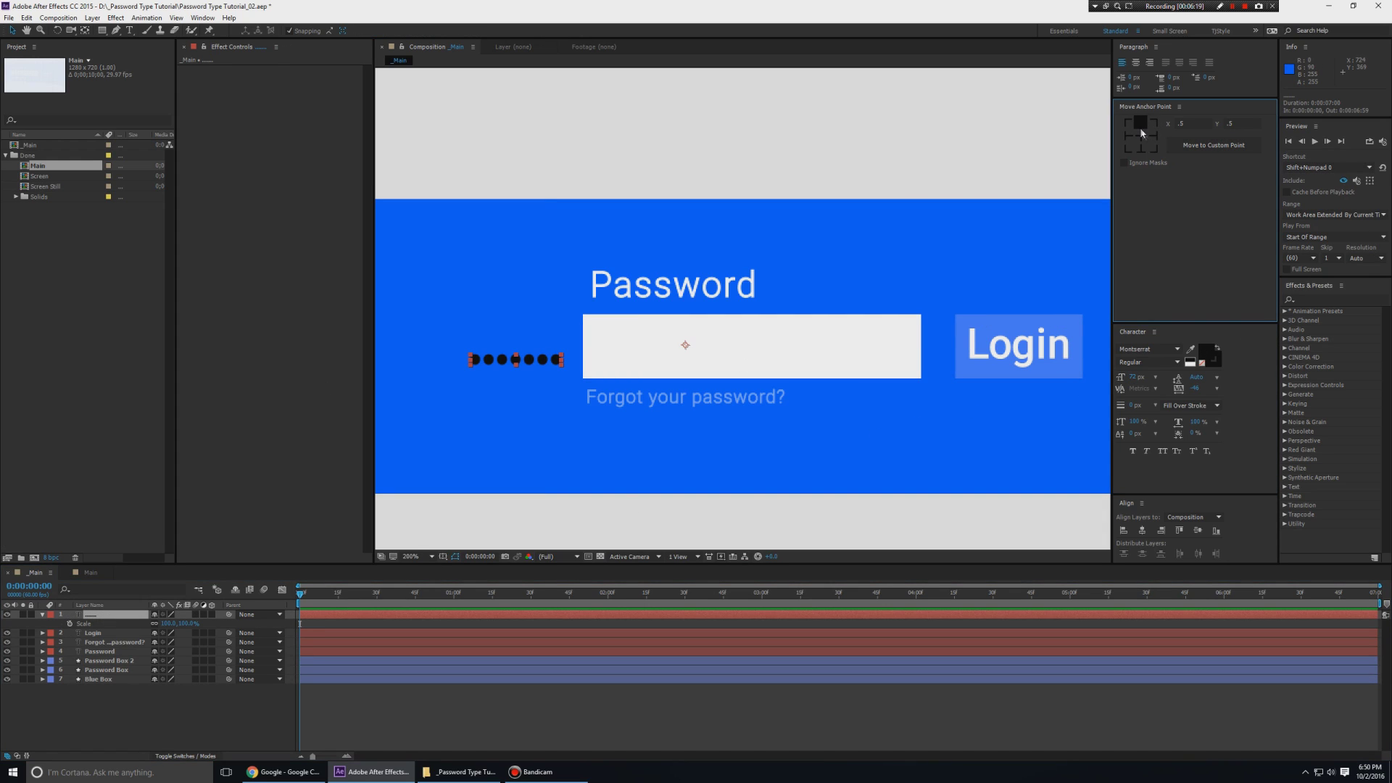
pyautogui.click(1143, 136)
pyautogui.moveTo(548, 362); pyautogui.dragTo(727, 343)
# Select all the dots in the text layer and widen their tracking.
pyautogui.doubleClick(728, 348)
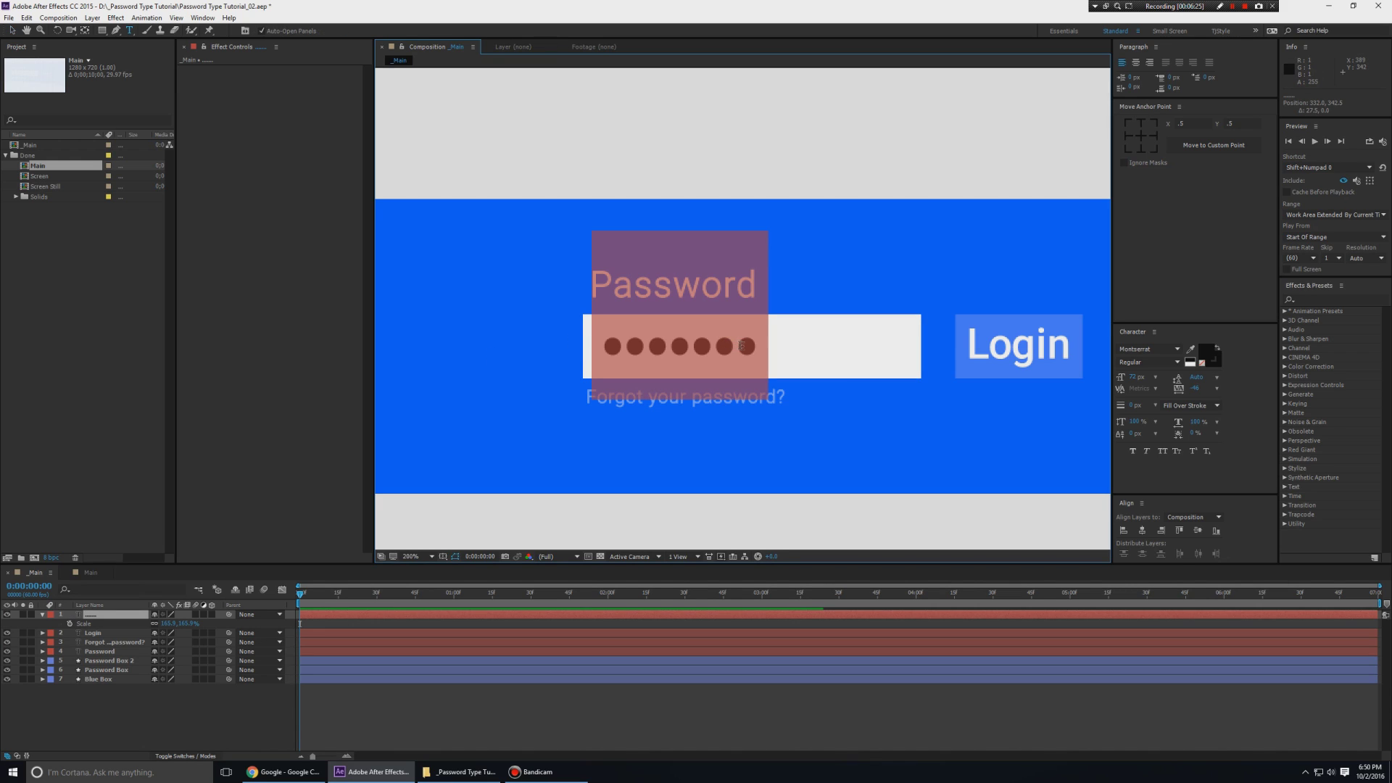
pyautogui.moveTo(1195, 388); pyautogui.dragTo(1225, 388)
pyautogui.press('KP_Enter')
pyautogui.press('v')
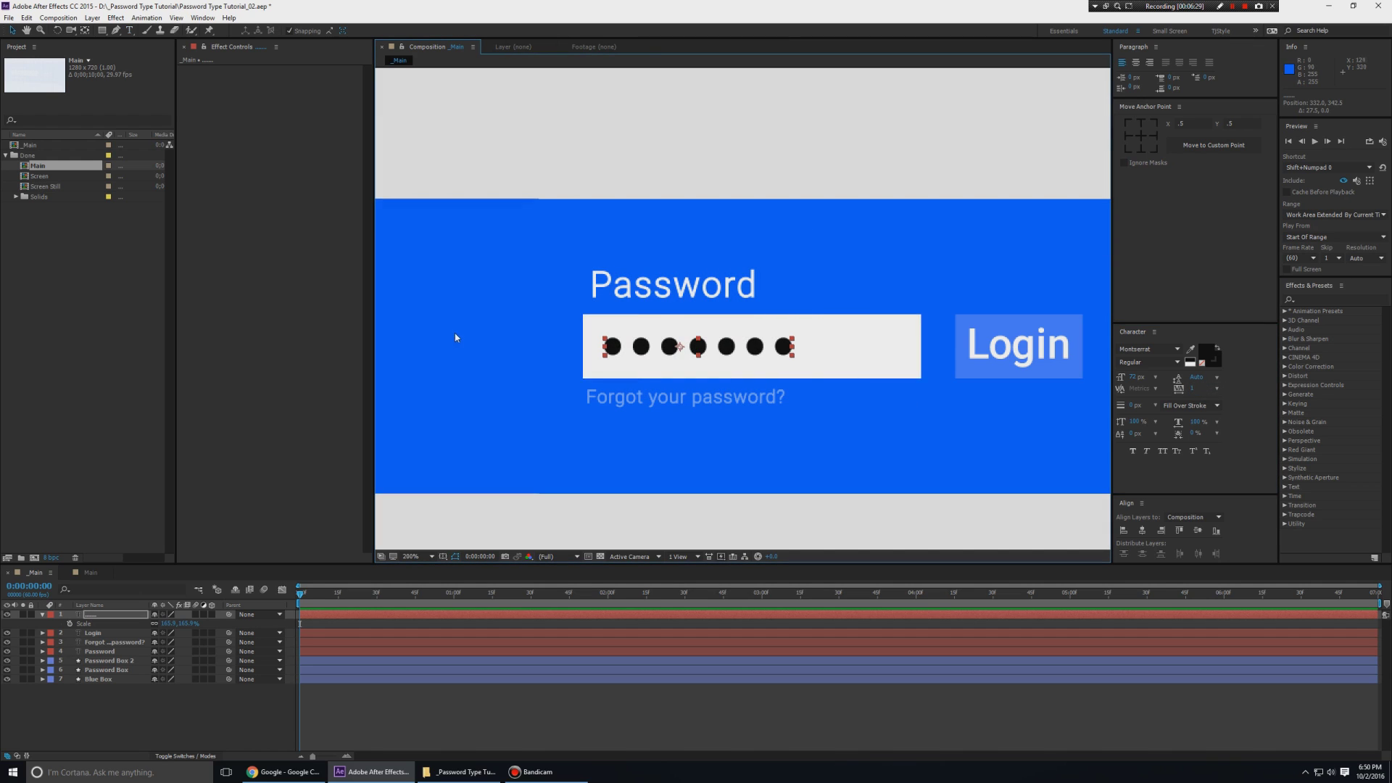
# Nudge the dots up 1 px inside the password box and save the project.
pyautogui.scroll(-2, 458, 339)
pyautogui.click(572, 379)
pyautogui.scroll(1, 777, 382)
pyautogui.moveTo(930, 353); pyautogui.dragTo(863, 350)
pyautogui.press('v')
pyautogui.click(668, 327)
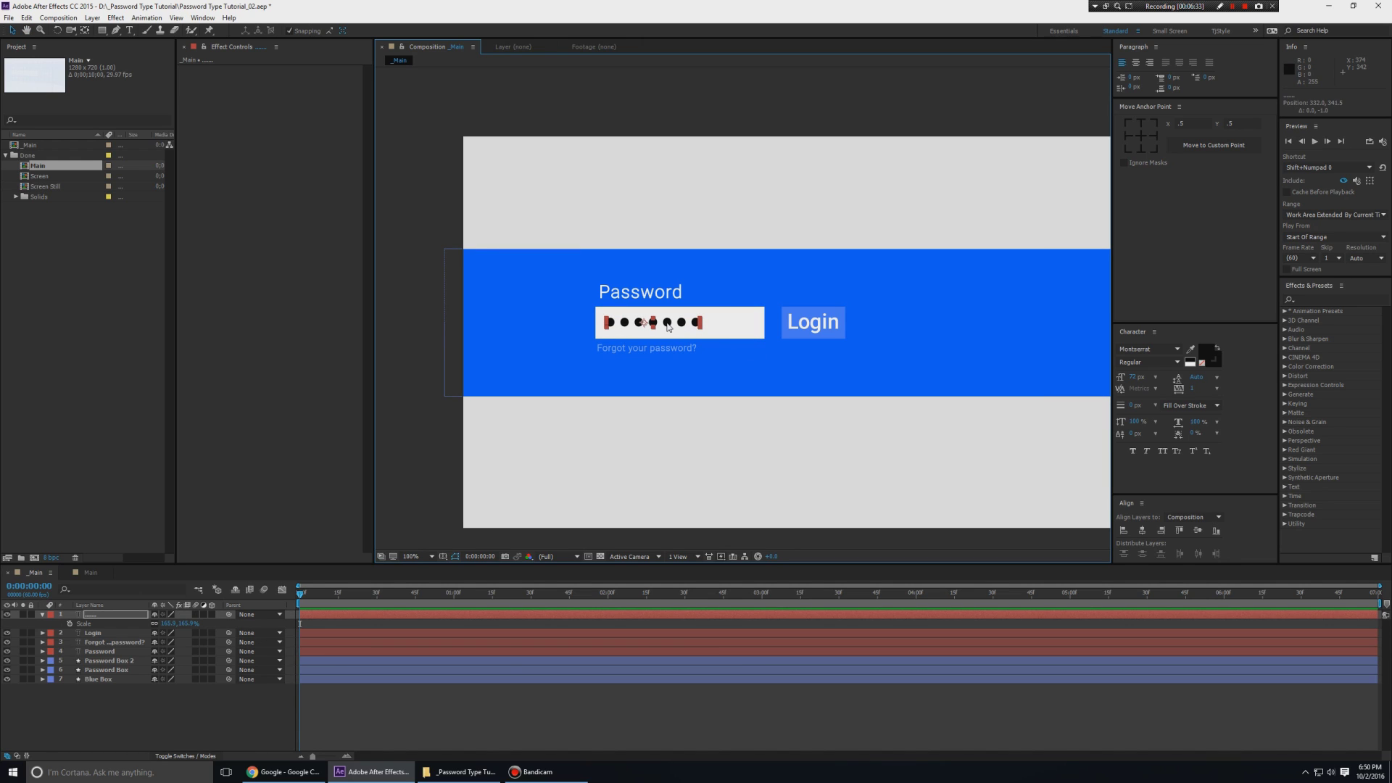
pyautogui.scroll(2, 668, 327)
pyautogui.hotkey('ctrl', 's')
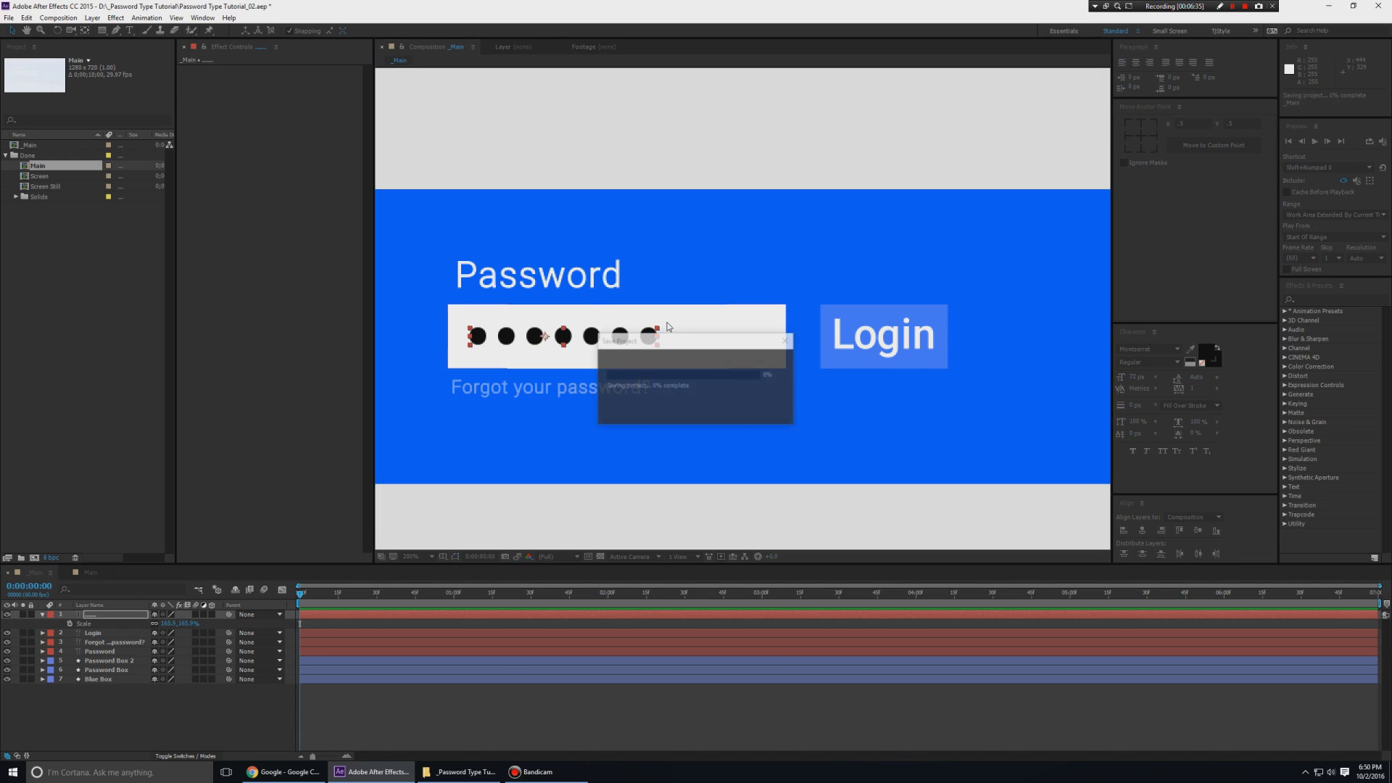
# Reveal the modified properties of the dots layer and centre its anchor point on the dots.
pyautogui.scroll(-1, 669, 327)
pyautogui.click(888, 254)
pyautogui.moveTo(968, 201); pyautogui.dragTo(899, 199)
pyautogui.click(855, 146)
pyautogui.press('u')
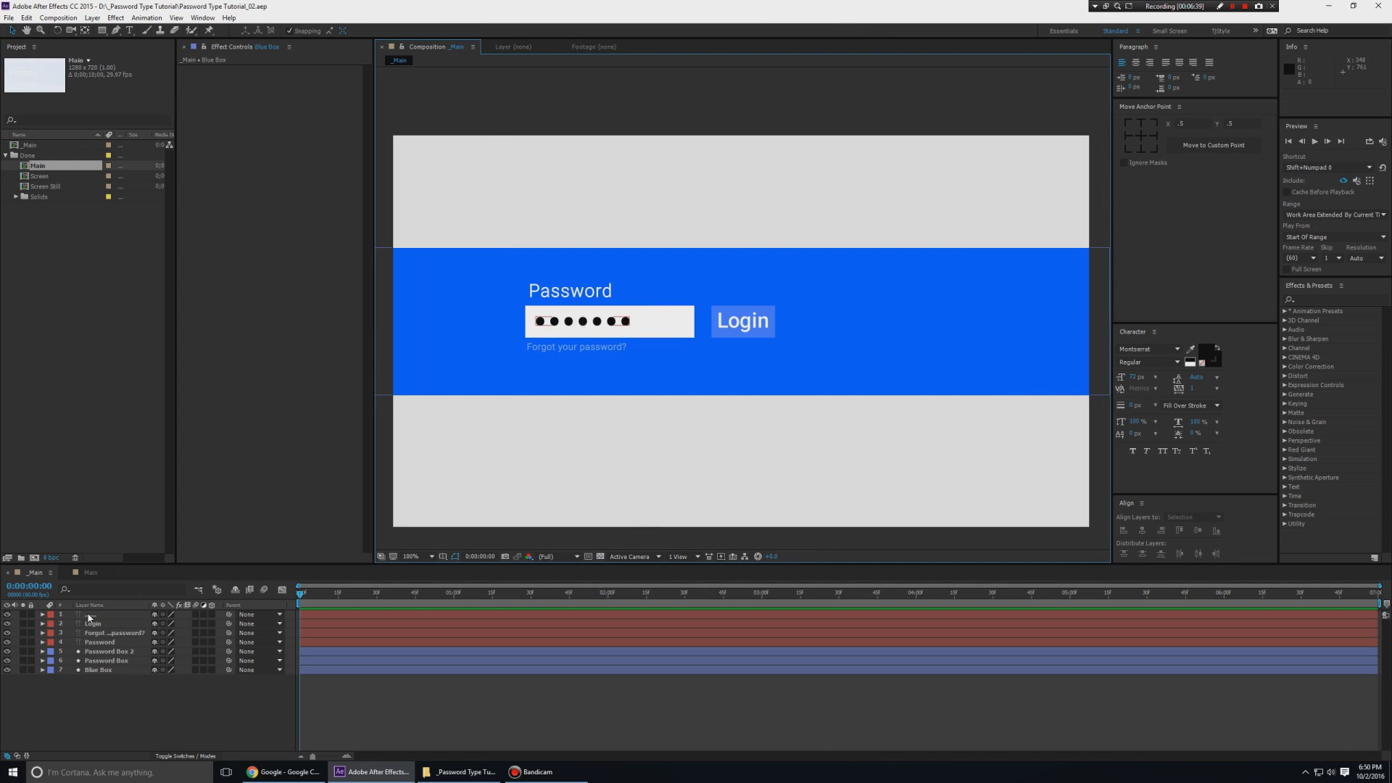
pyautogui.click(88, 617)
pyautogui.press('u')
pyautogui.press('u')
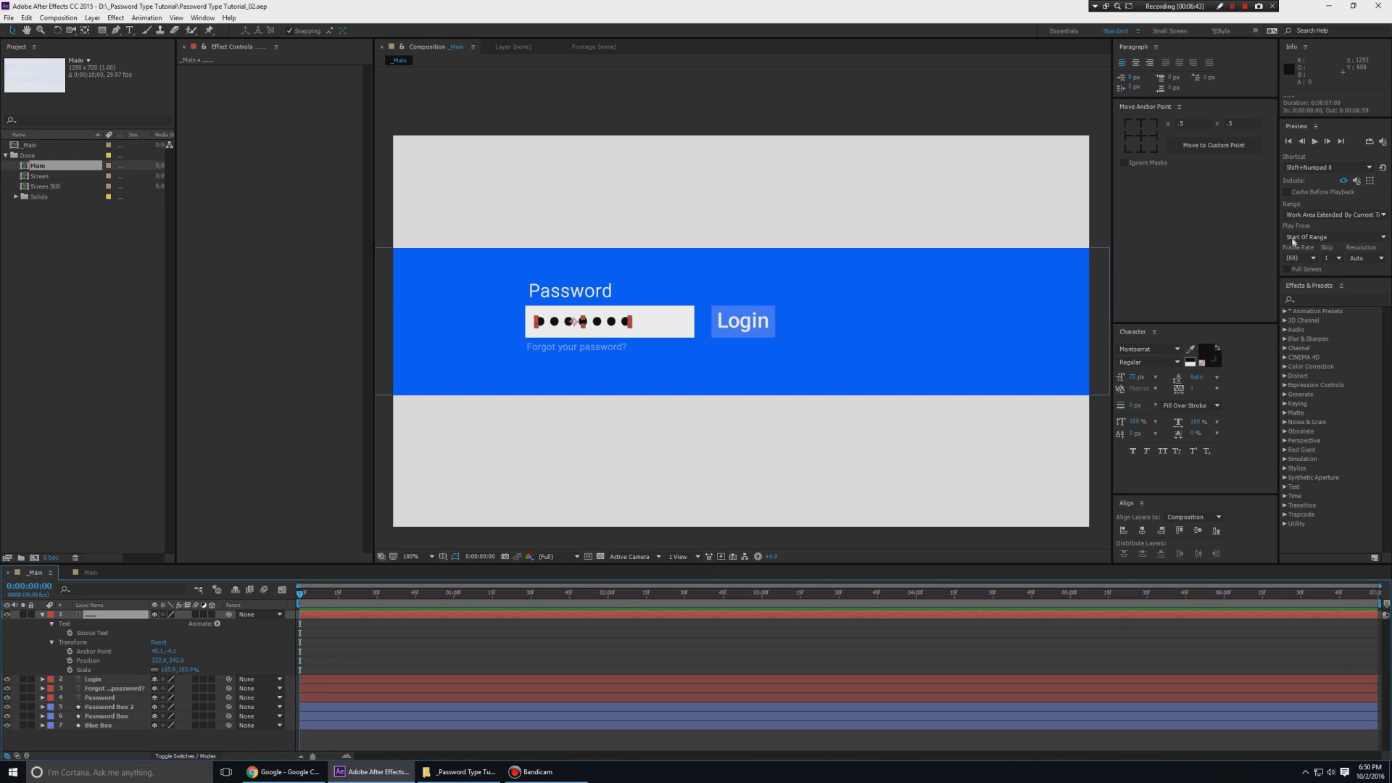
pyautogui.click(1141, 136)
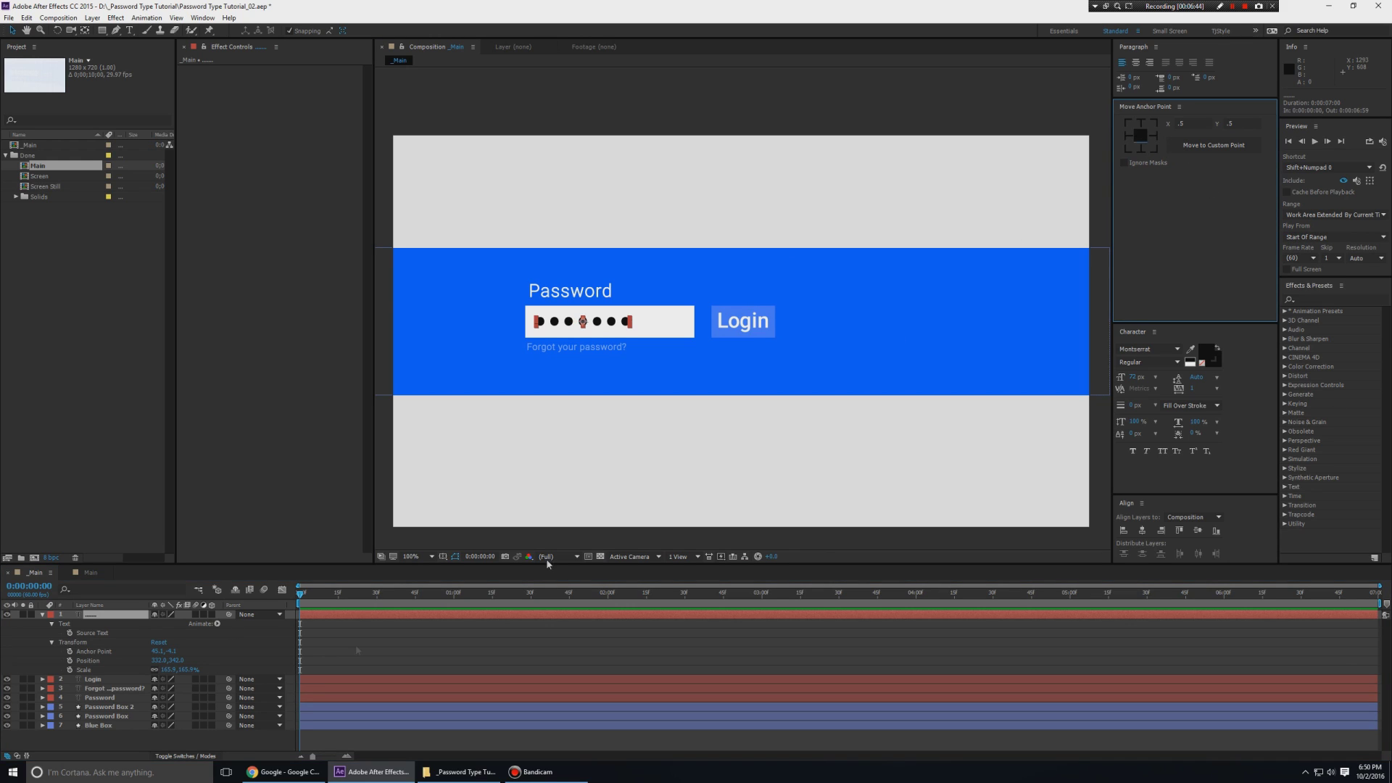
# Add an Opacity text animator to the dots layer and lower its opacity to nearly 0%.
pyautogui.click(217, 624)
pyautogui.click(251, 480)
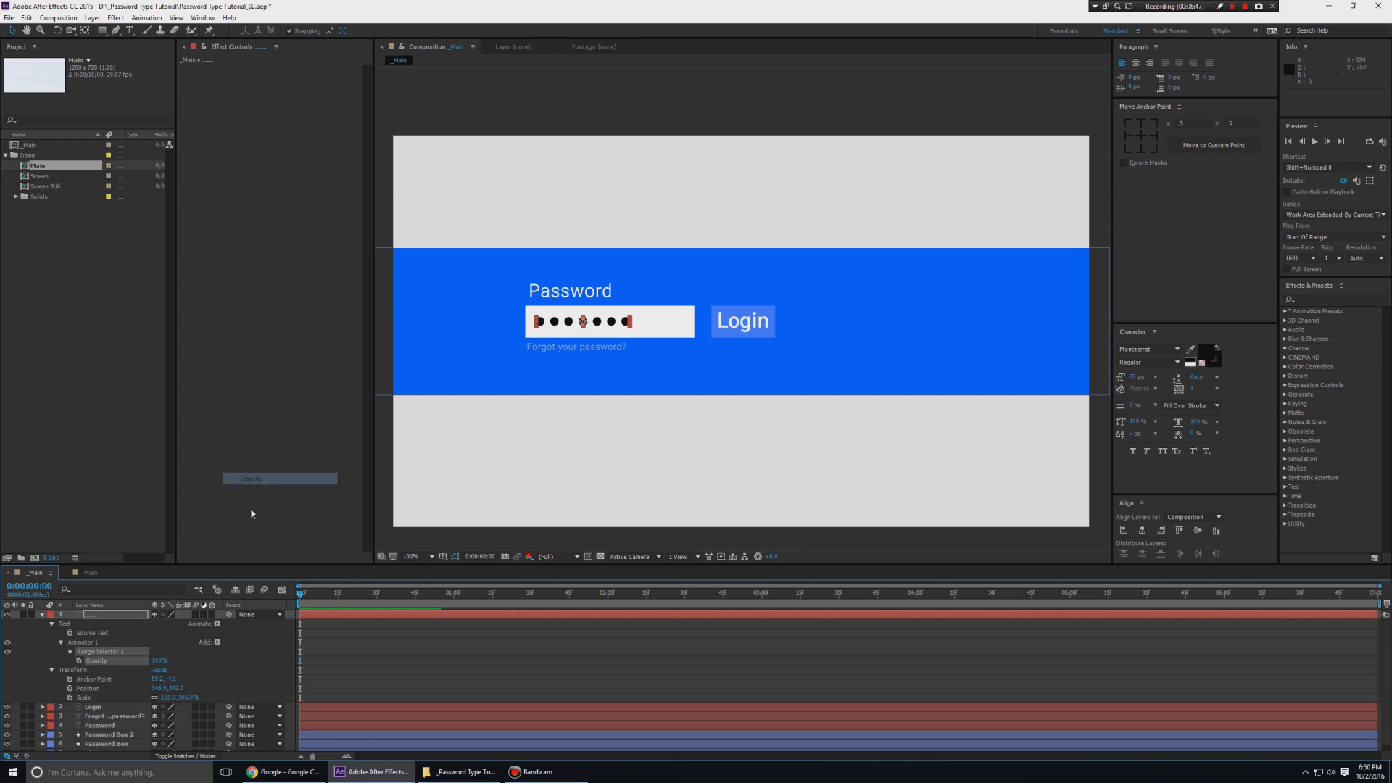
pyautogui.click(129, 671)
pyautogui.moveTo(158, 664); pyautogui.dragTo(87, 661)
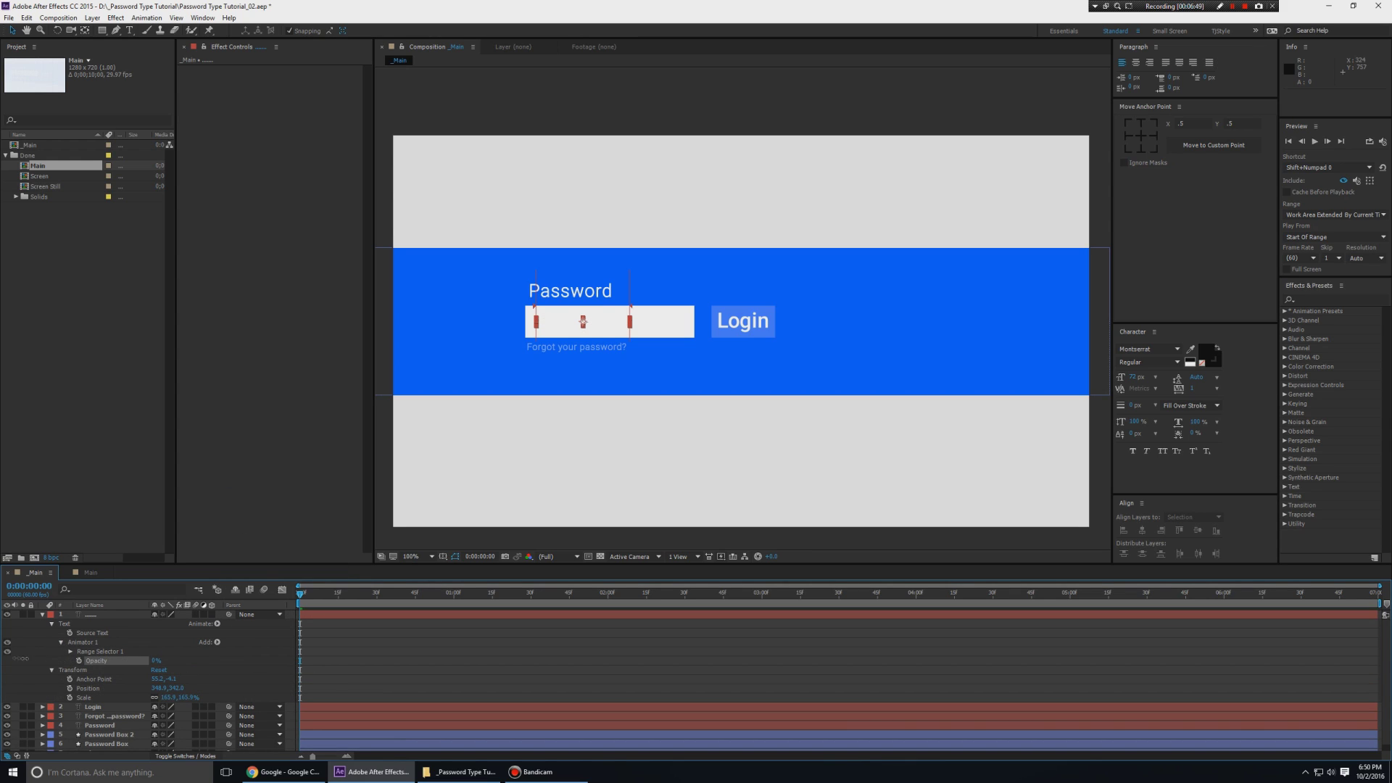
# Keyframe Range Selector 1's Start from 0% at the first frame to 100% at 2 seconds.
pyautogui.click(72, 651)
pyautogui.click(95, 652)
pyautogui.click(88, 661)
pyautogui.moveTo(300, 593); pyautogui.dragTo(607, 598)
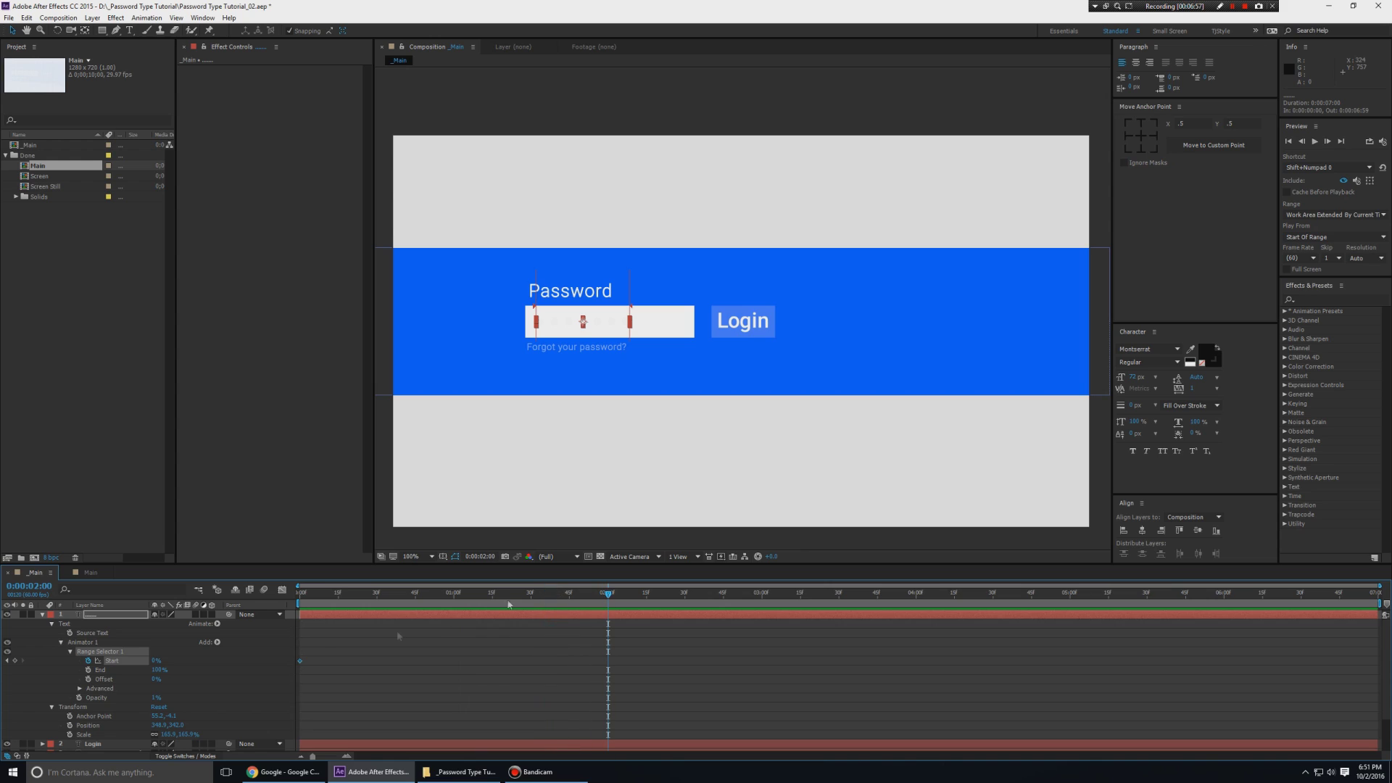
pyautogui.click(348, 664)
pyautogui.moveTo(154, 659); pyautogui.dragTo(523, 651)
# Preview the dots appearing one by one and end the work area at 0:00:02:10.
pyautogui.press('KP_0')
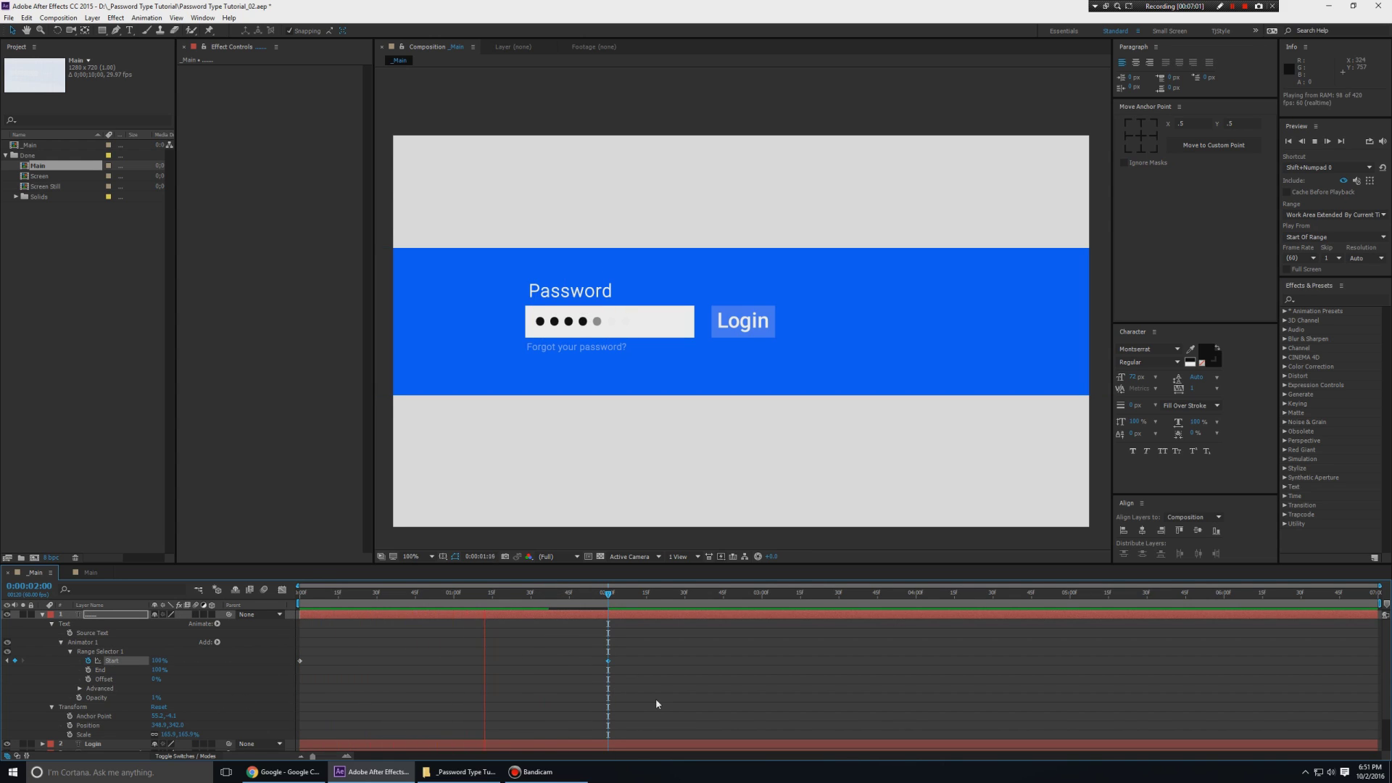
pyautogui.press('space')
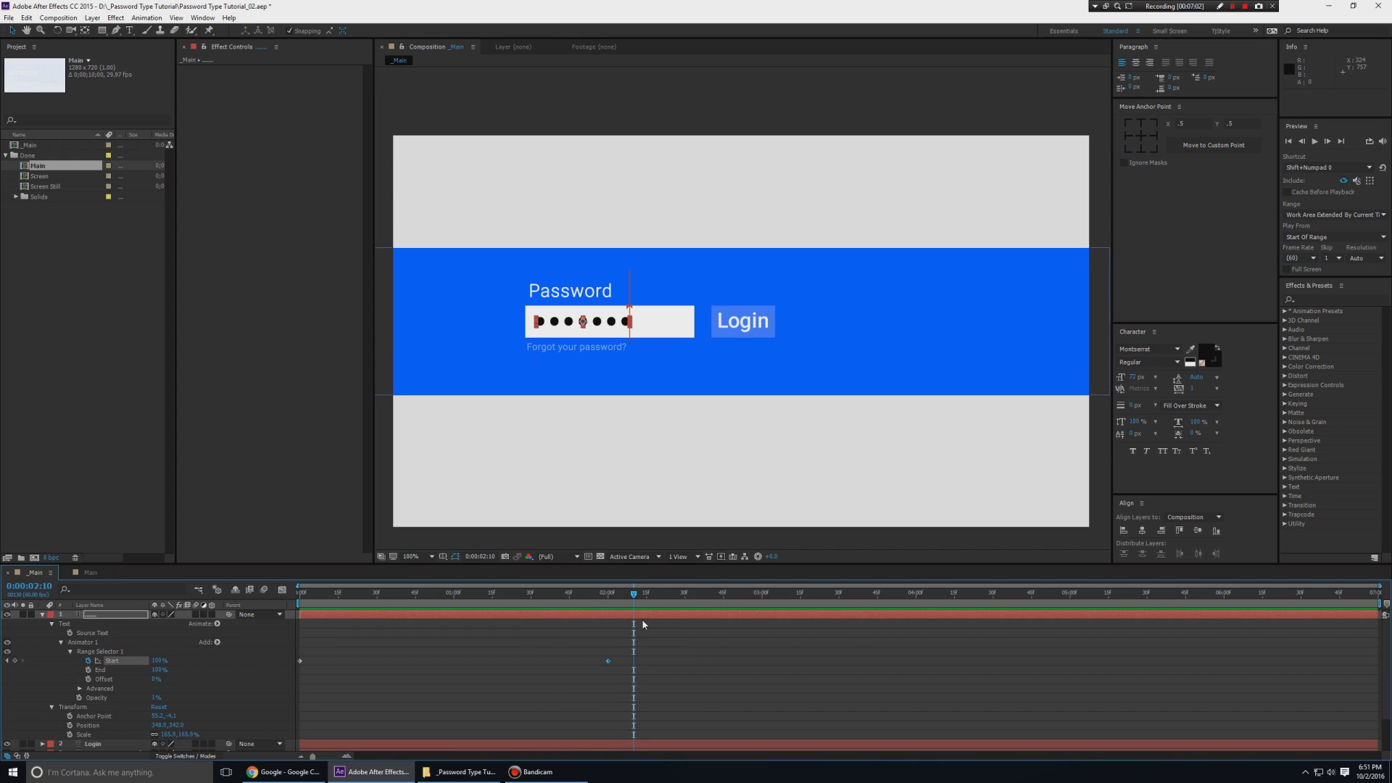
pyautogui.press('space')
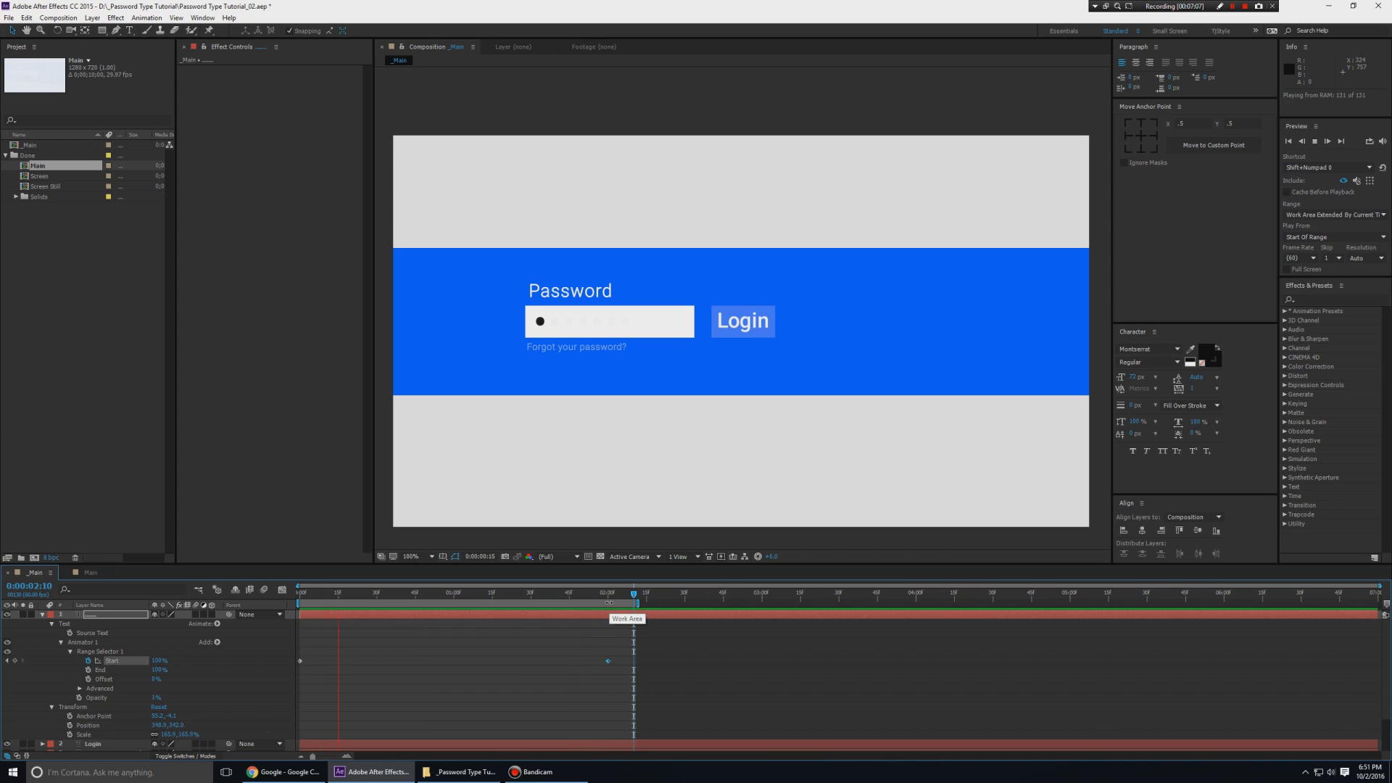
pyautogui.press('space')
# Set the range selector's advanced Smoothness to 0% and preview the dots animation.
pyautogui.click(436, 661)
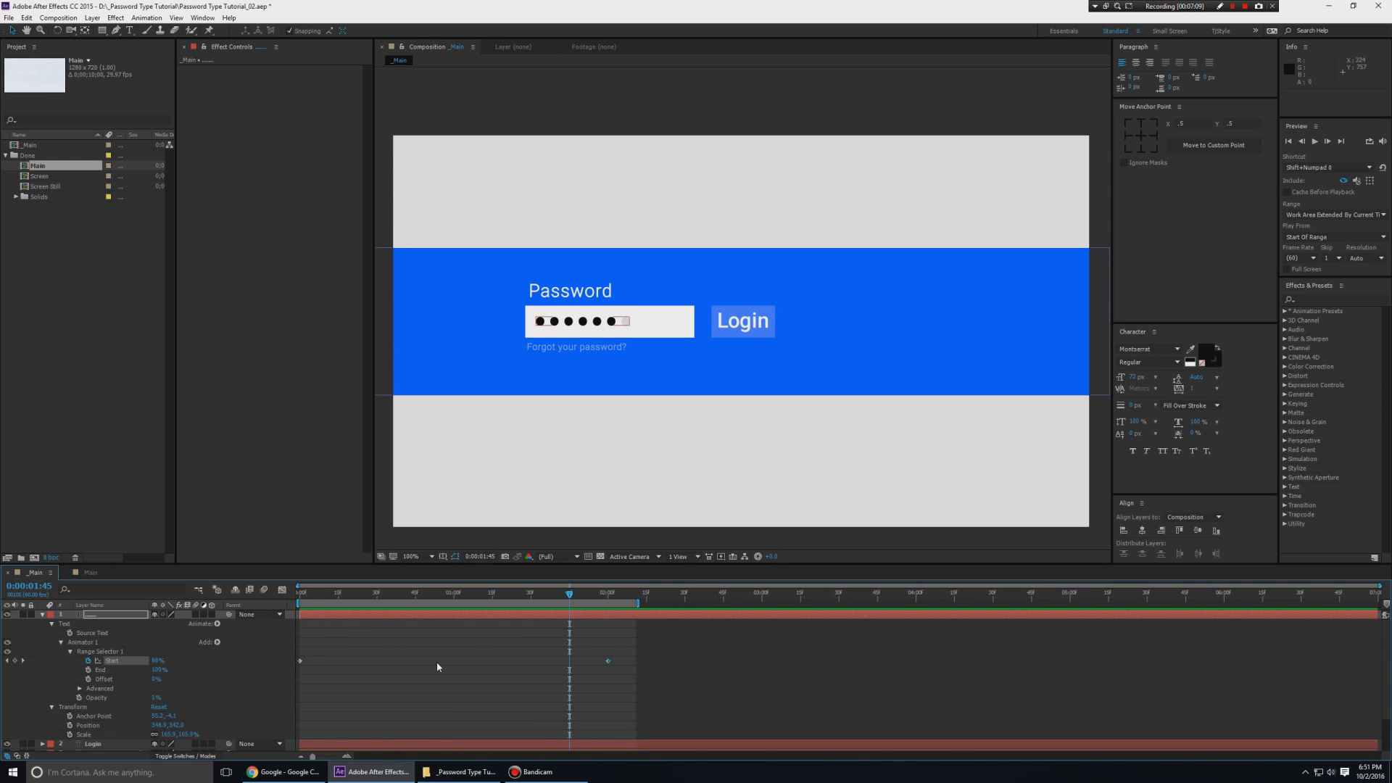
pyautogui.click(79, 688)
pyautogui.scroll(-3, 228, 690)
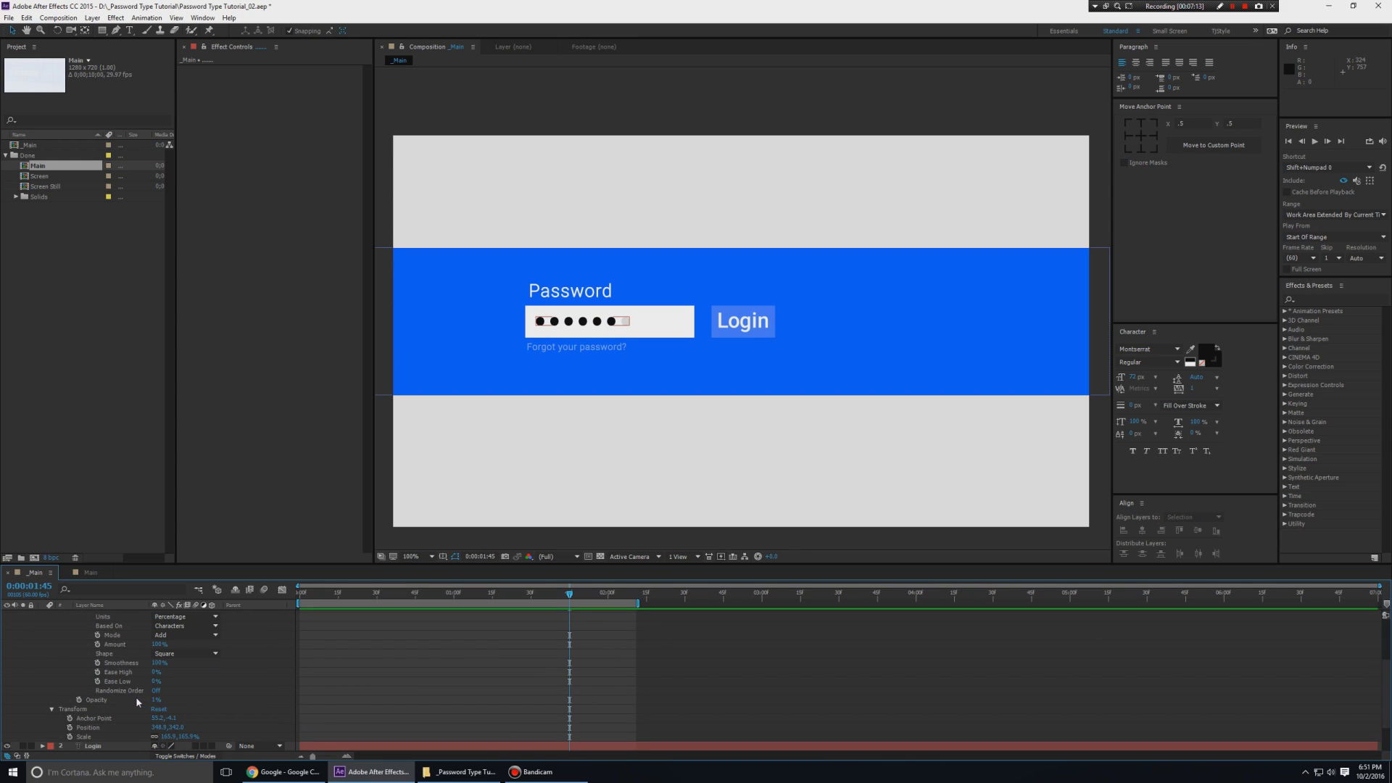
pyautogui.scroll(3, 133, 691)
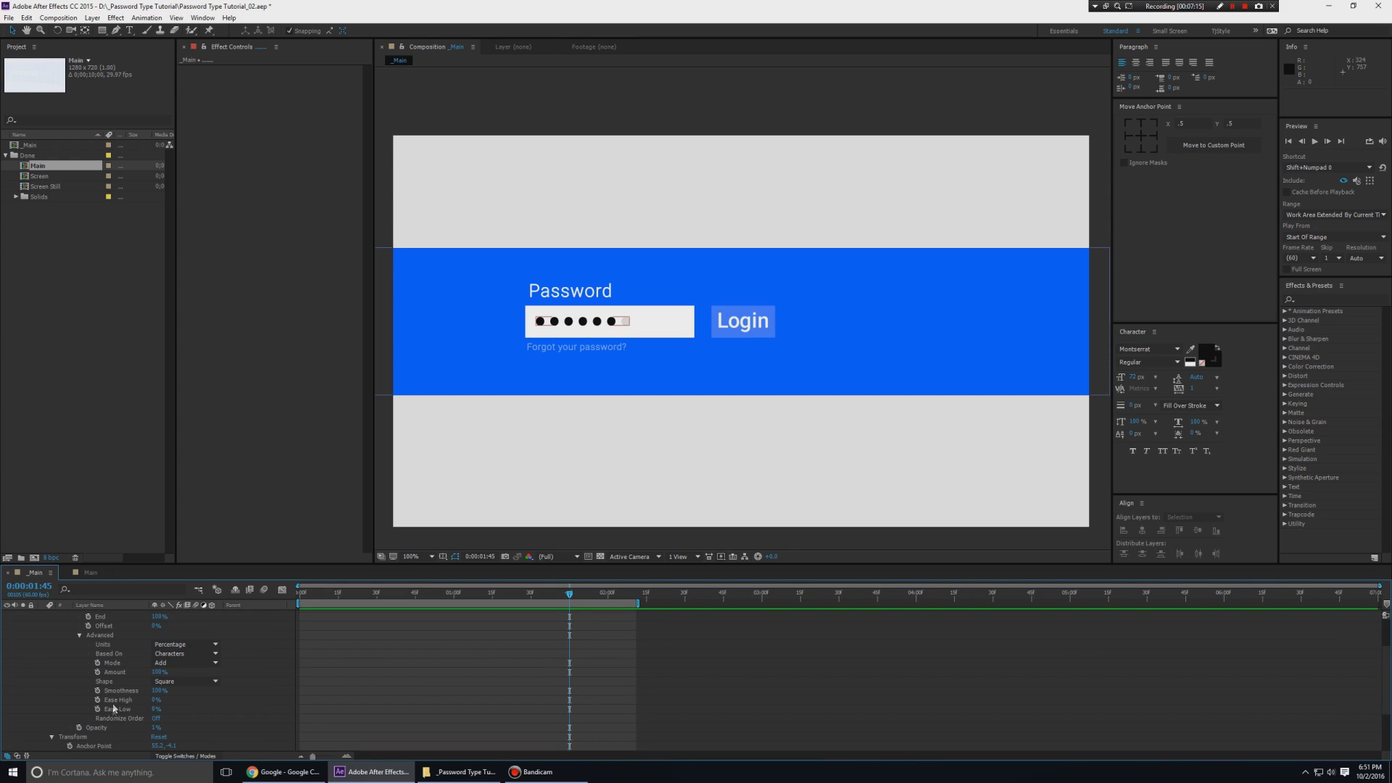
pyautogui.click(119, 692)
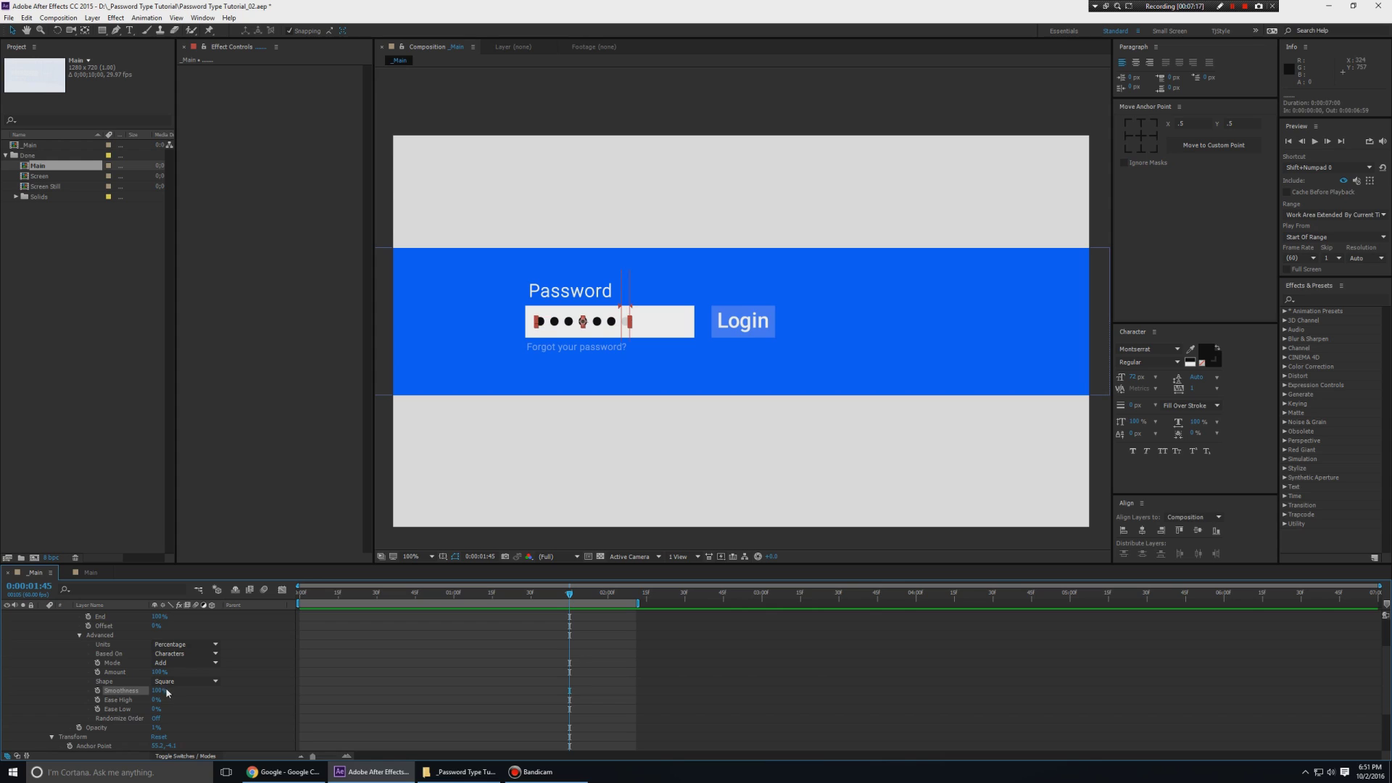
pyautogui.moveTo(161, 690); pyautogui.dragTo(84, 694)
pyautogui.press('space')
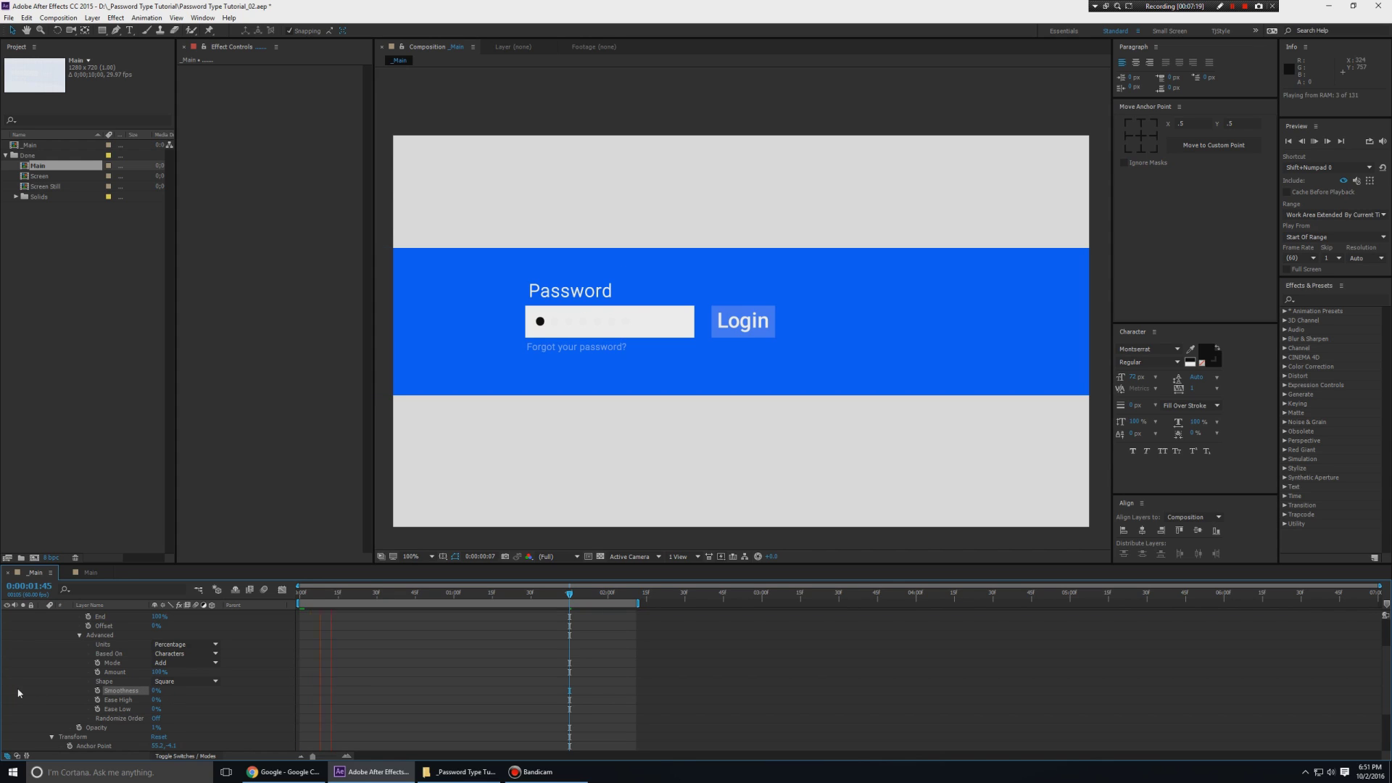
pyautogui.press('space')
# Collapse the layer properties and pre-compose all seven layers into a composition named "Screen Done".
pyautogui.press('u')
pyautogui.click(165, 714)
pyautogui.moveTo(164, 714); pyautogui.dragTo(122, 553)
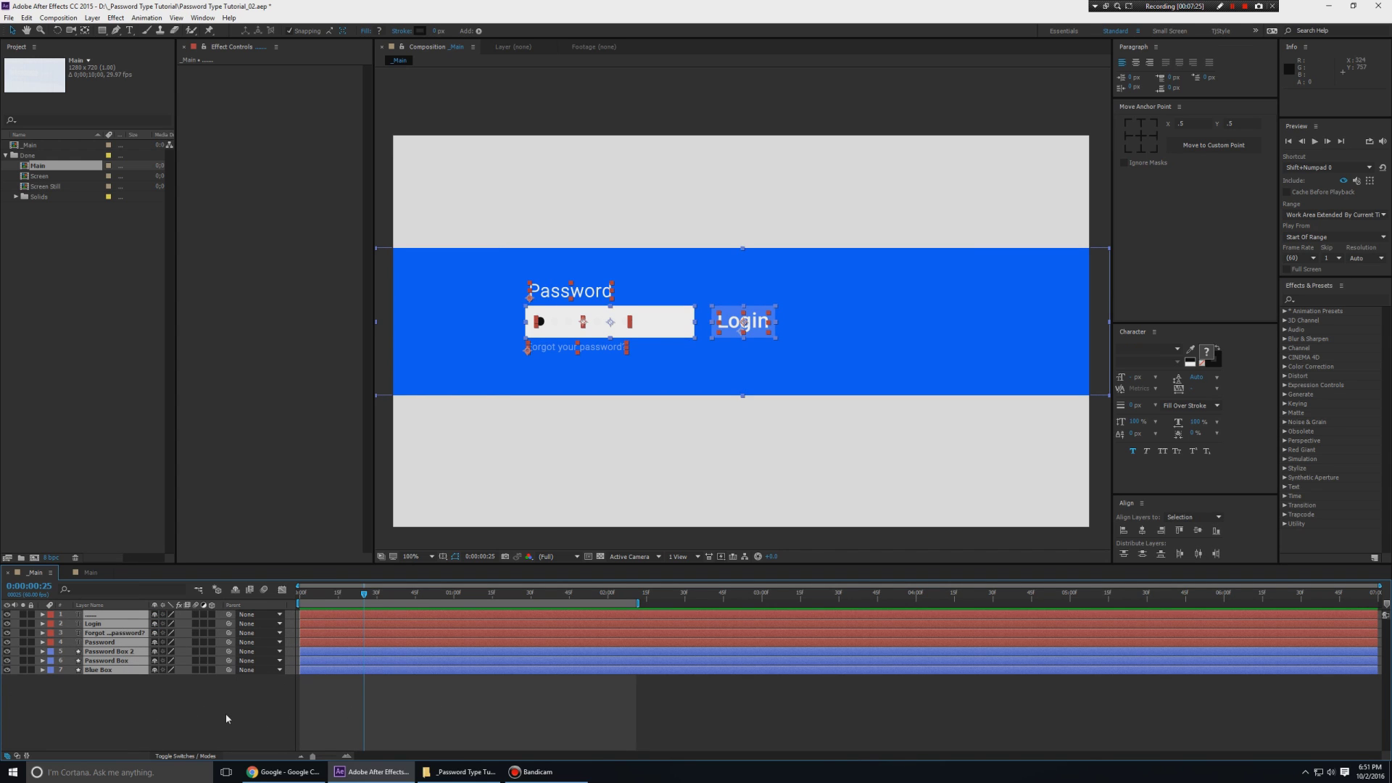
pyautogui.hotkey('ctrl', 'shift', 'c')
pyautogui.write('Scre')
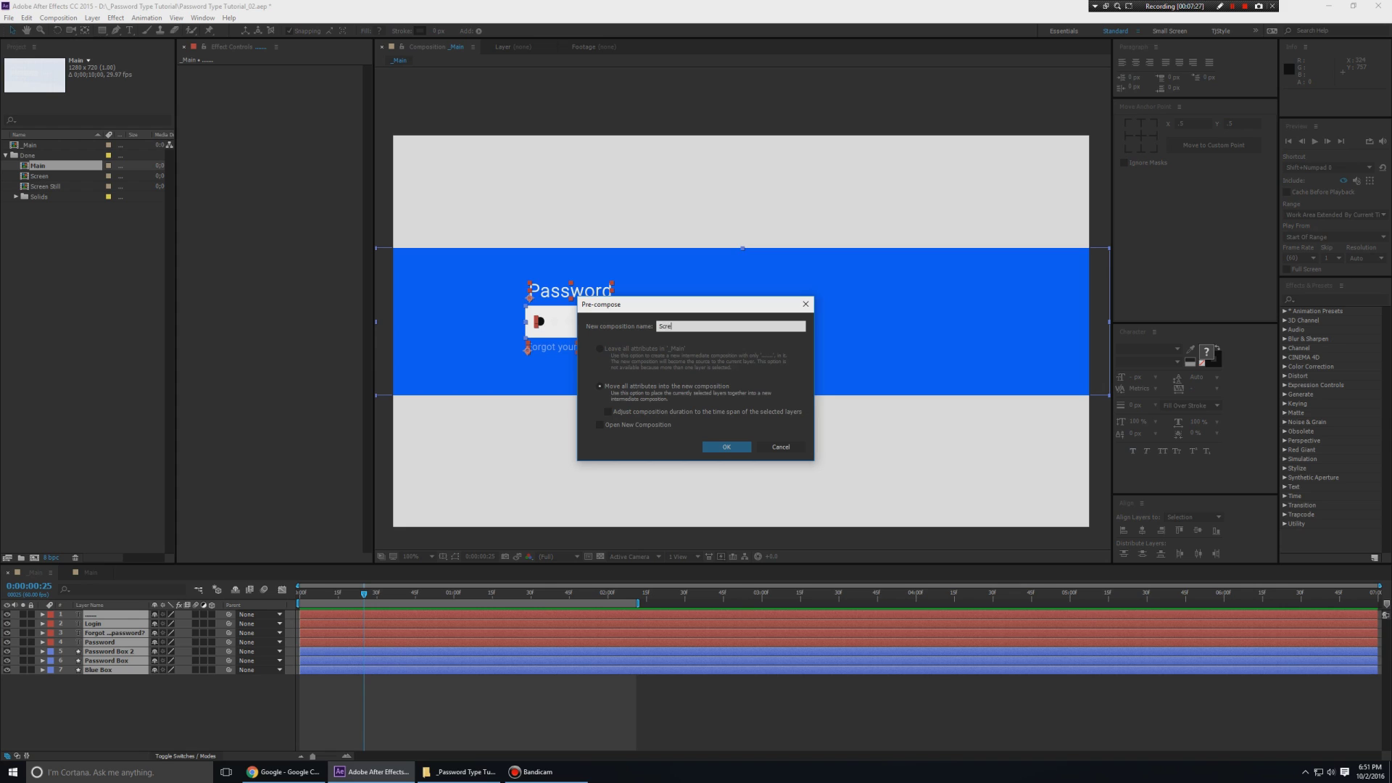
pyautogui.write('en Done')
pyautogui.press('Return')
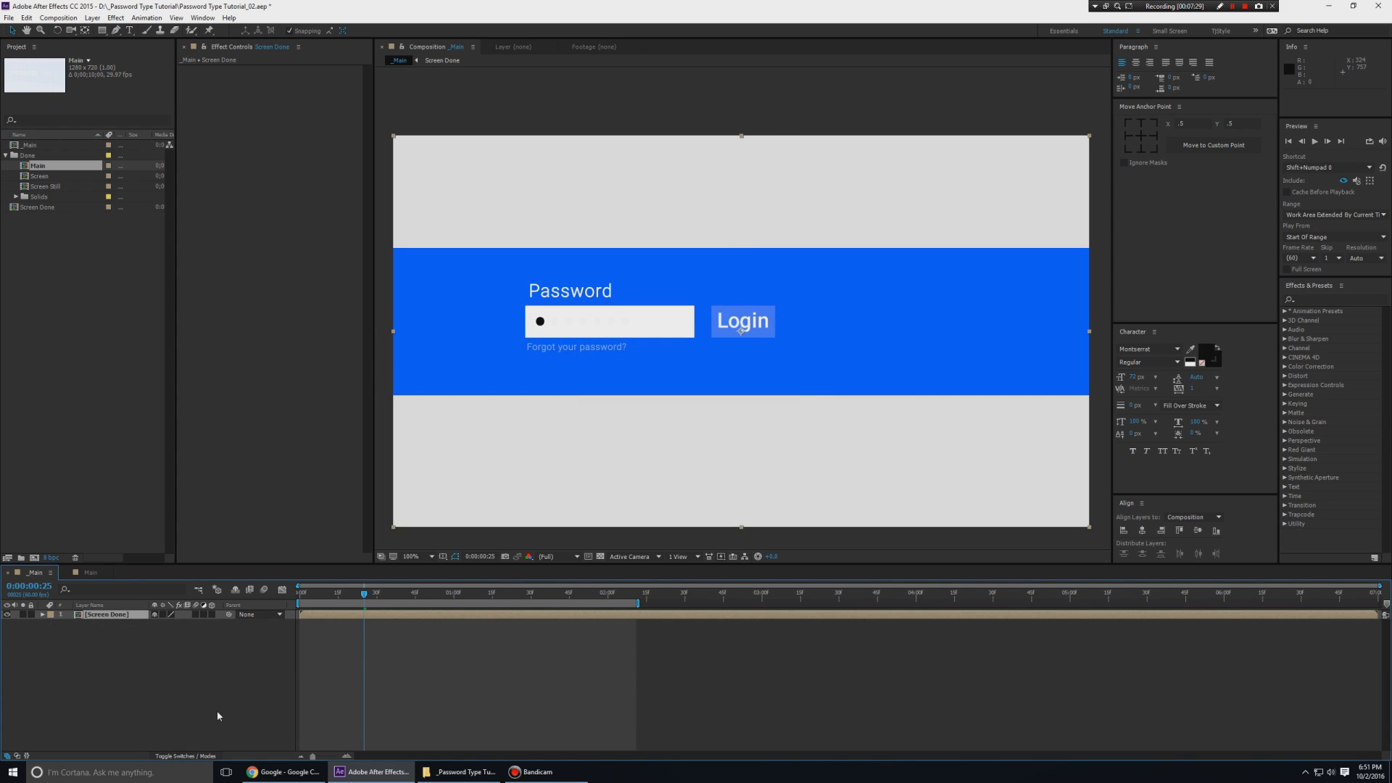
# Collapse the Done folder in the project, save the project and preview the _Main composition.
pyautogui.click(6, 156)
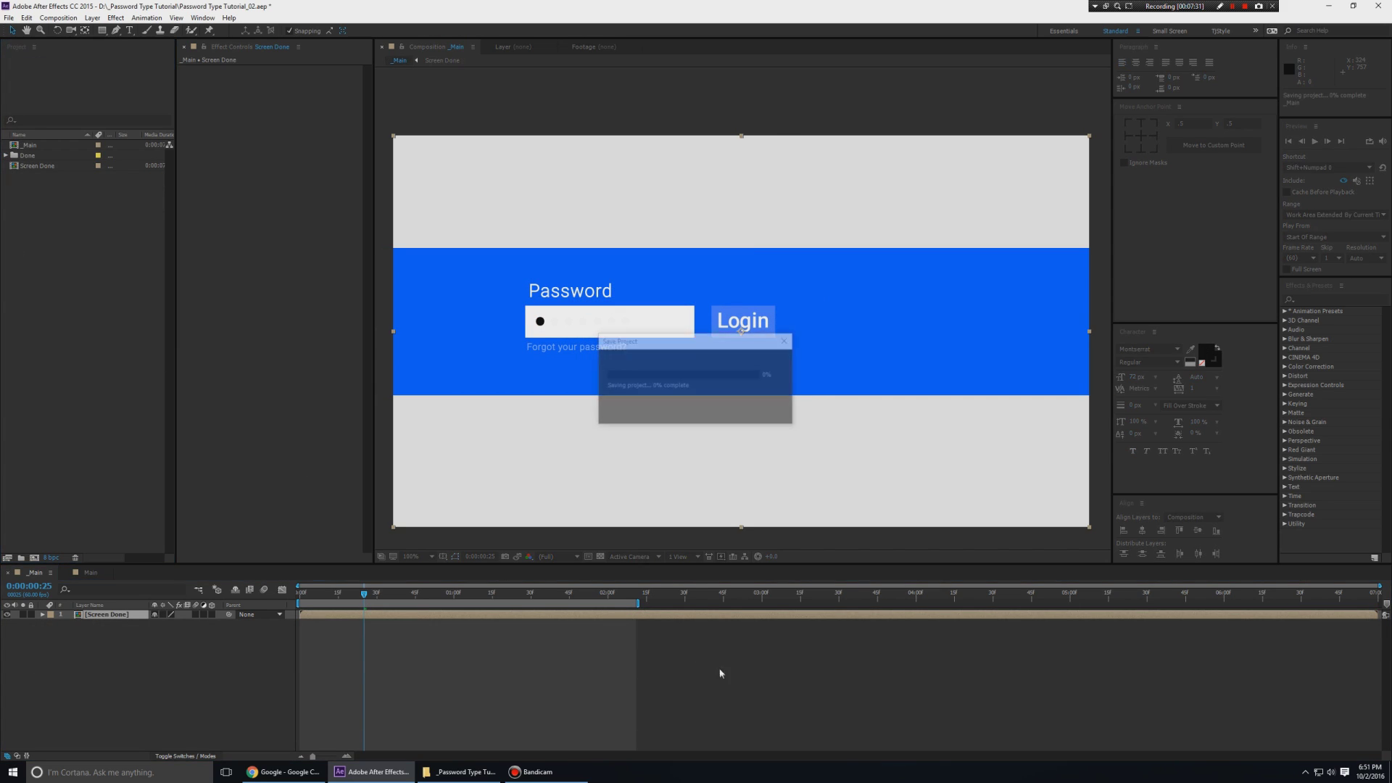
pyautogui.press('space')
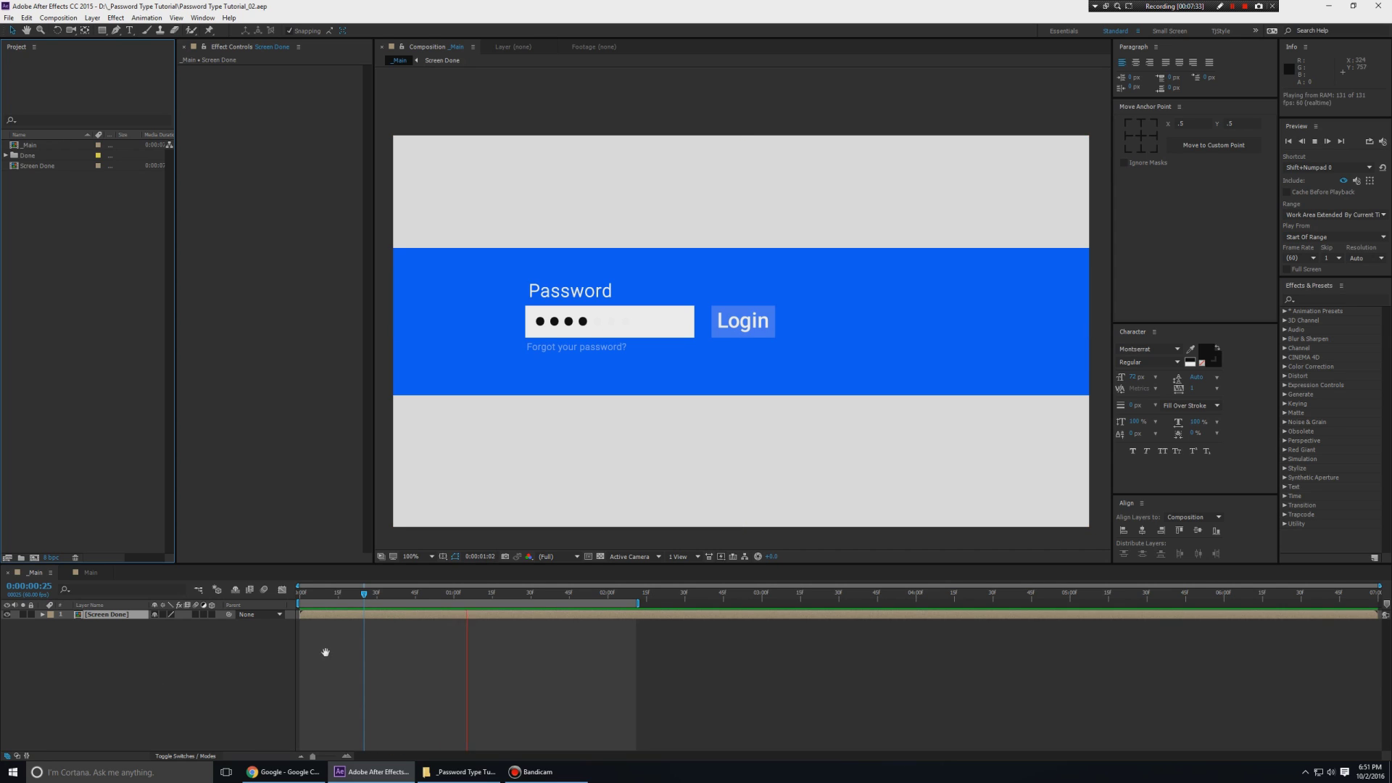
# In Screen Done, shift the password dots layer to start at about 0:00:00:30 and extend the work area past 0:00:03:45.
pyautogui.click(319, 650)
pyautogui.press('Home')
pyautogui.press('space')
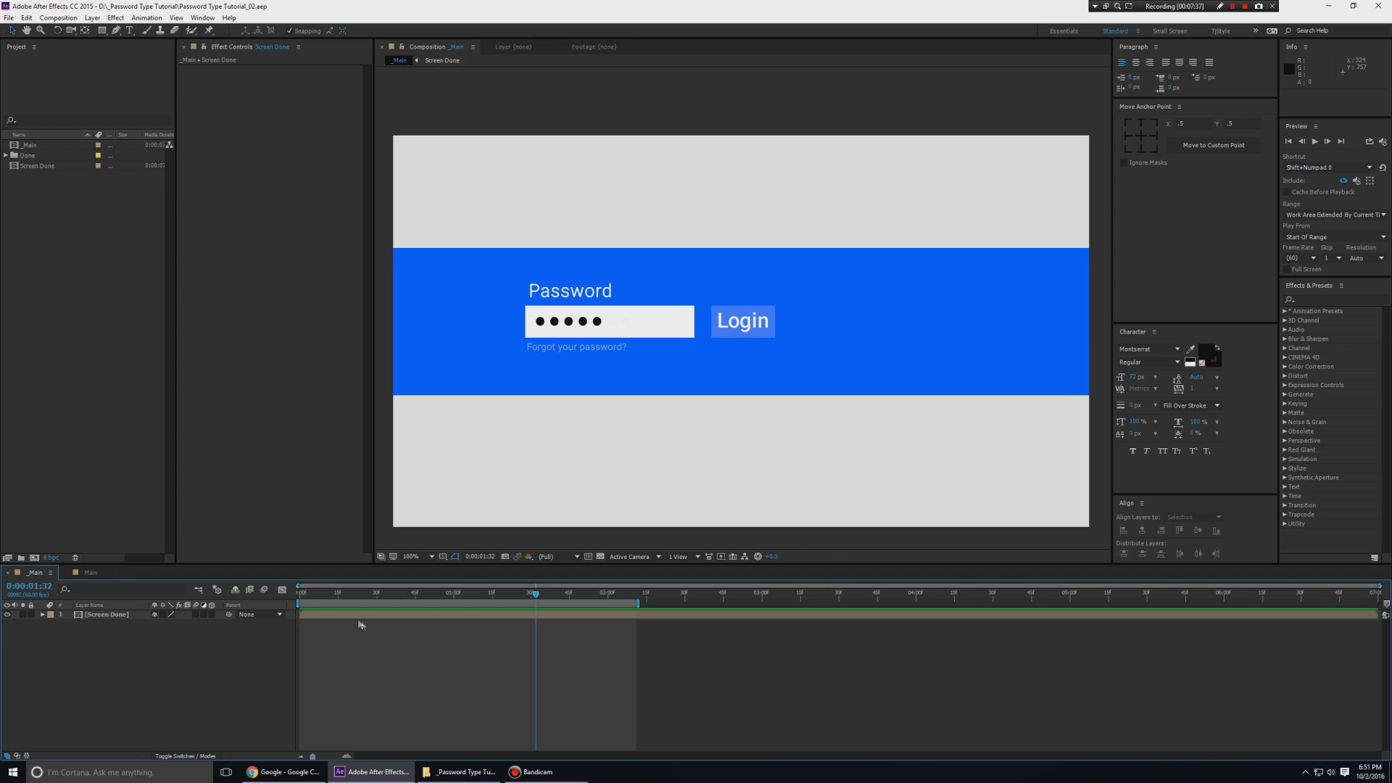
pyautogui.doubleClick(351, 616)
pyautogui.click(108, 616)
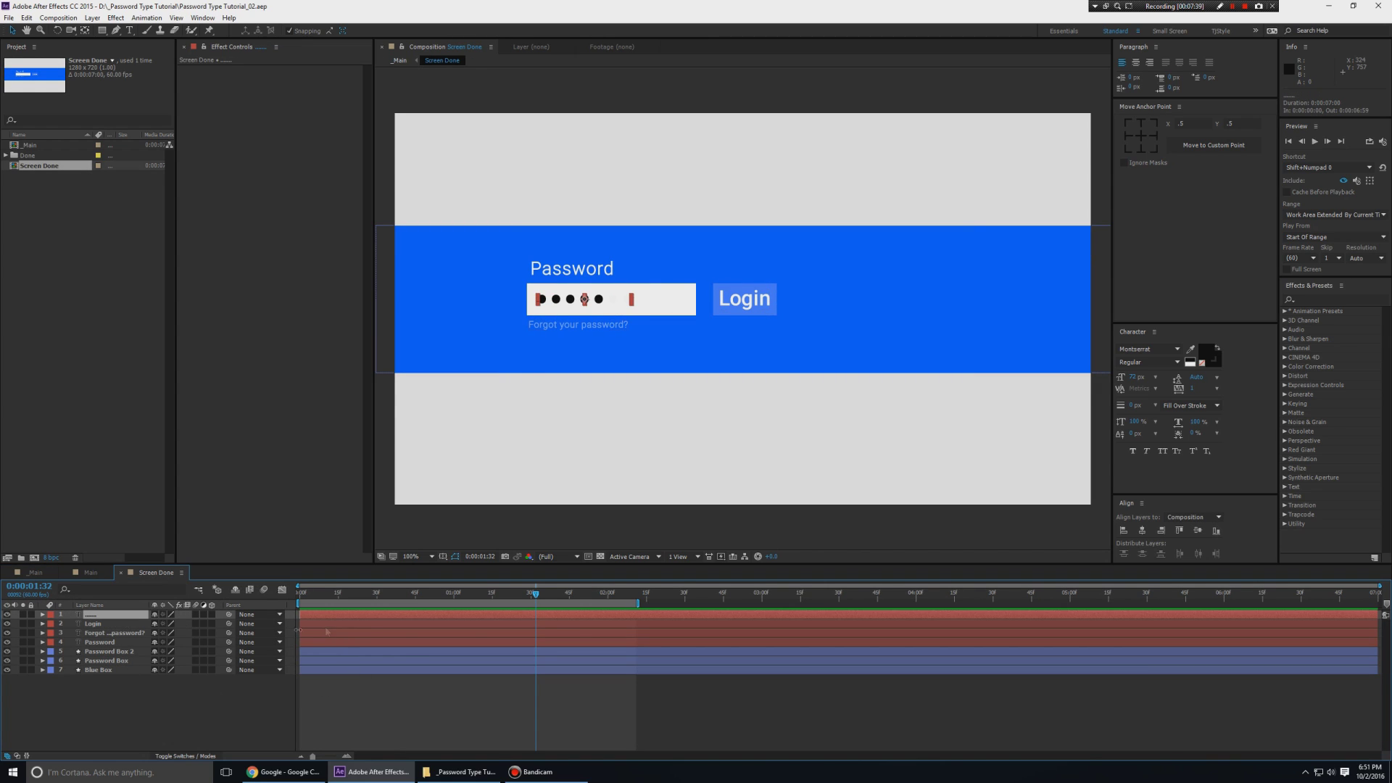
pyautogui.moveTo(331, 616); pyautogui.dragTo(409, 613)
pyautogui.moveTo(638, 604); pyautogui.dragTo(883, 604)
pyautogui.hotkey('ctrl', 'w')
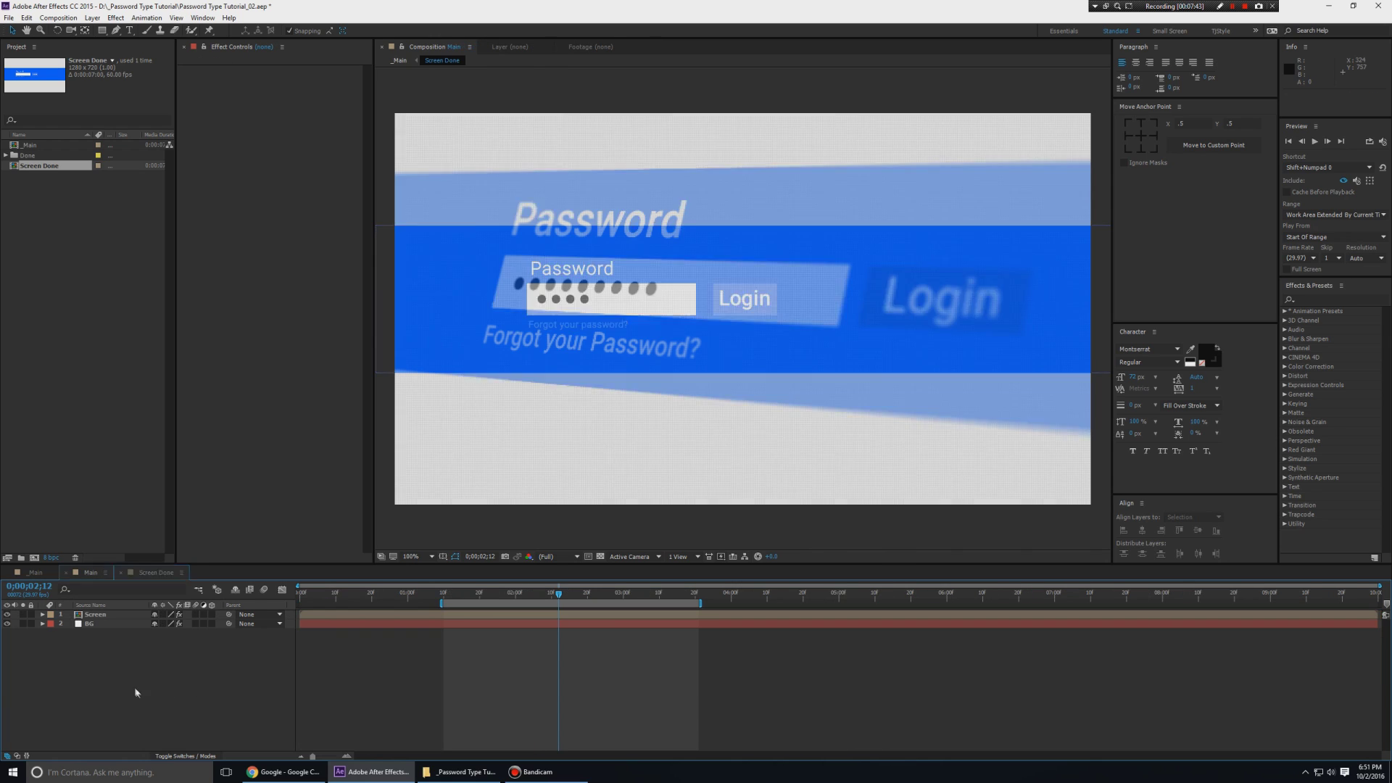
pyautogui.hotkey('ctrl', 'w')
# Preview the _Main composition with the delayed start of the password dots.
pyautogui.press('space')
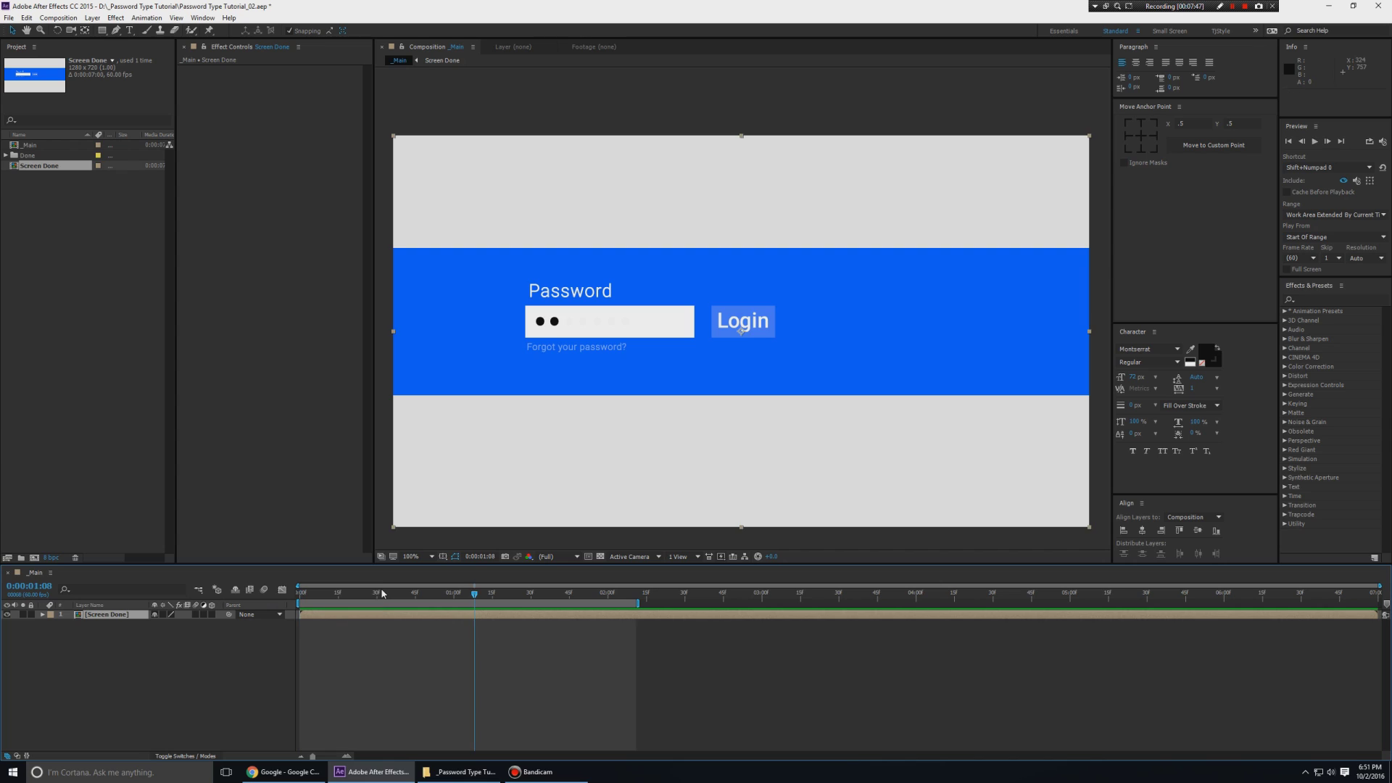
pyautogui.press('space')
pyautogui.press('space')
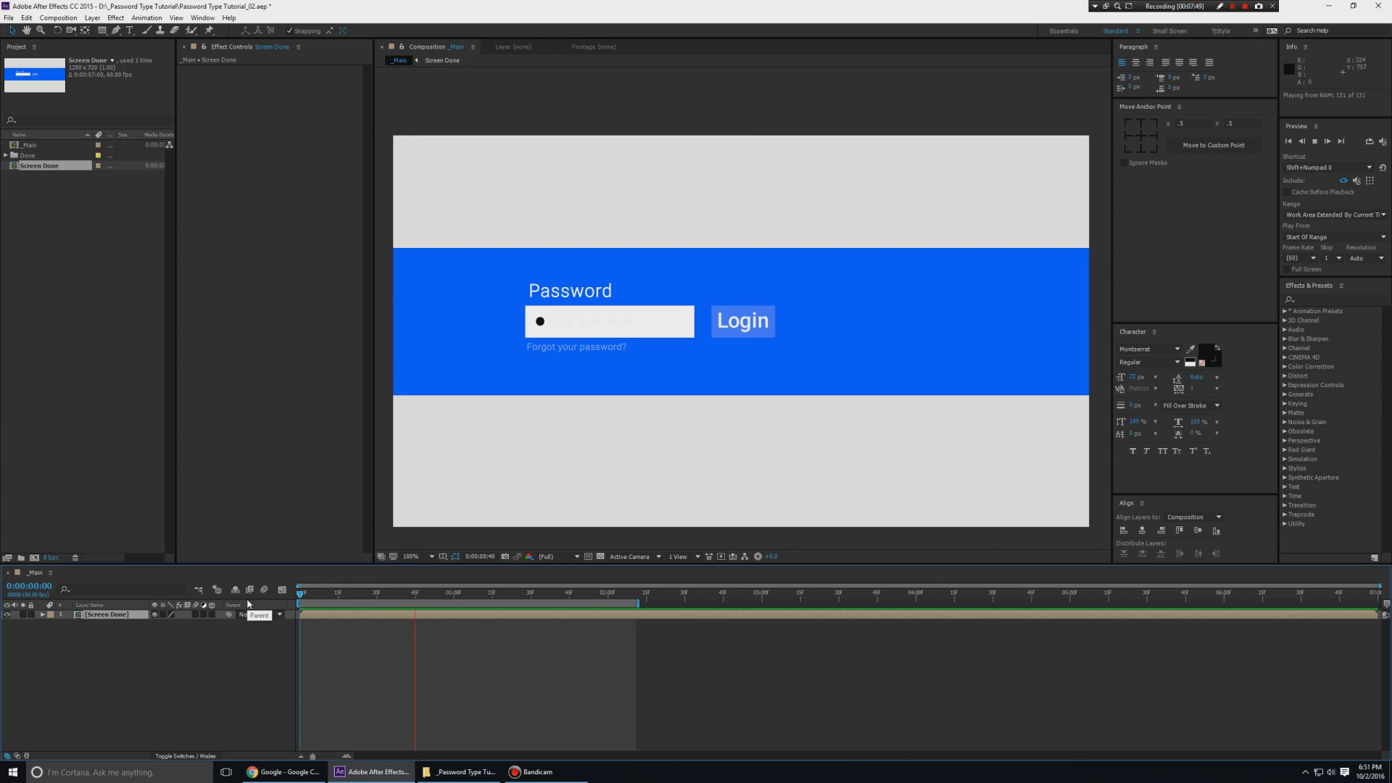
pyautogui.press('space')
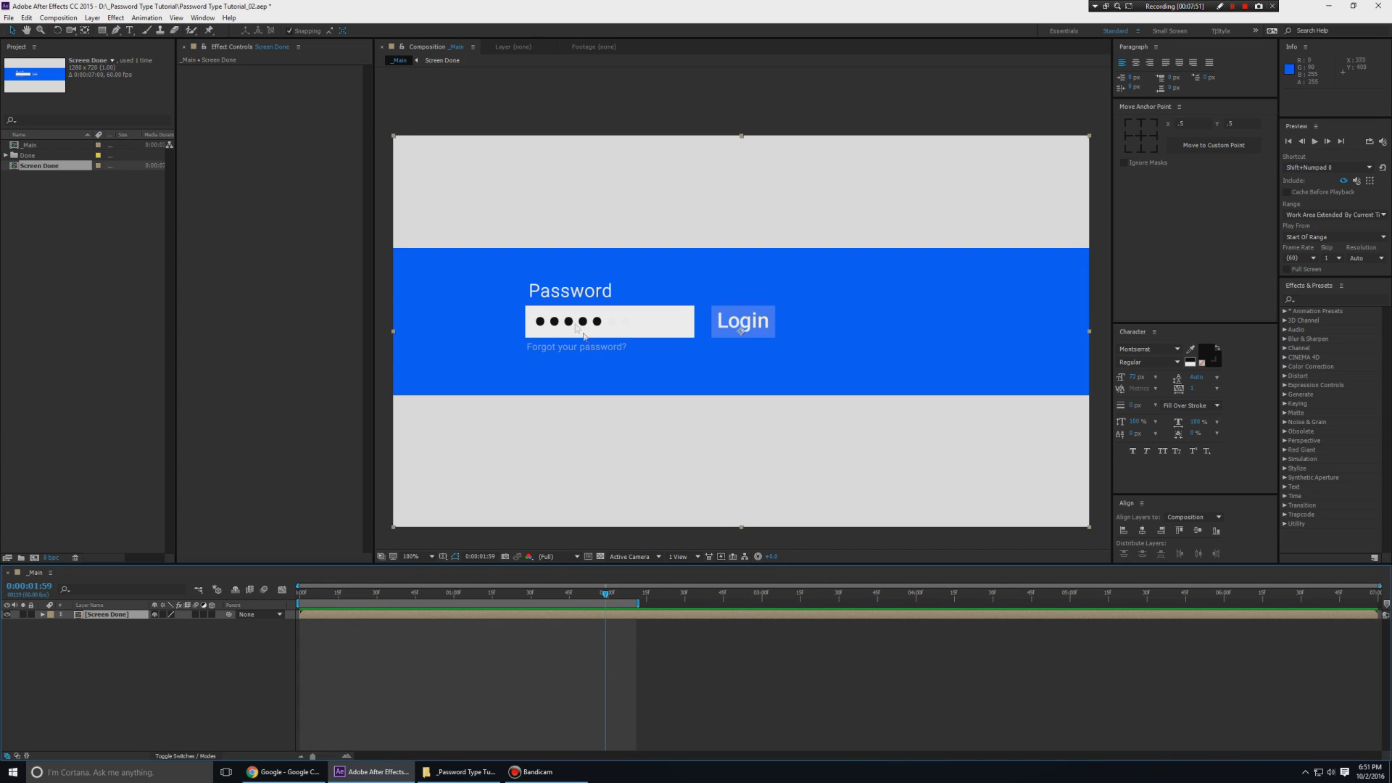
# In Screen Done, nudge the "Forgot your password?" and "Password" texts slightly down to balance their spacing around the password box.
pyautogui.doubleClick(105, 616)
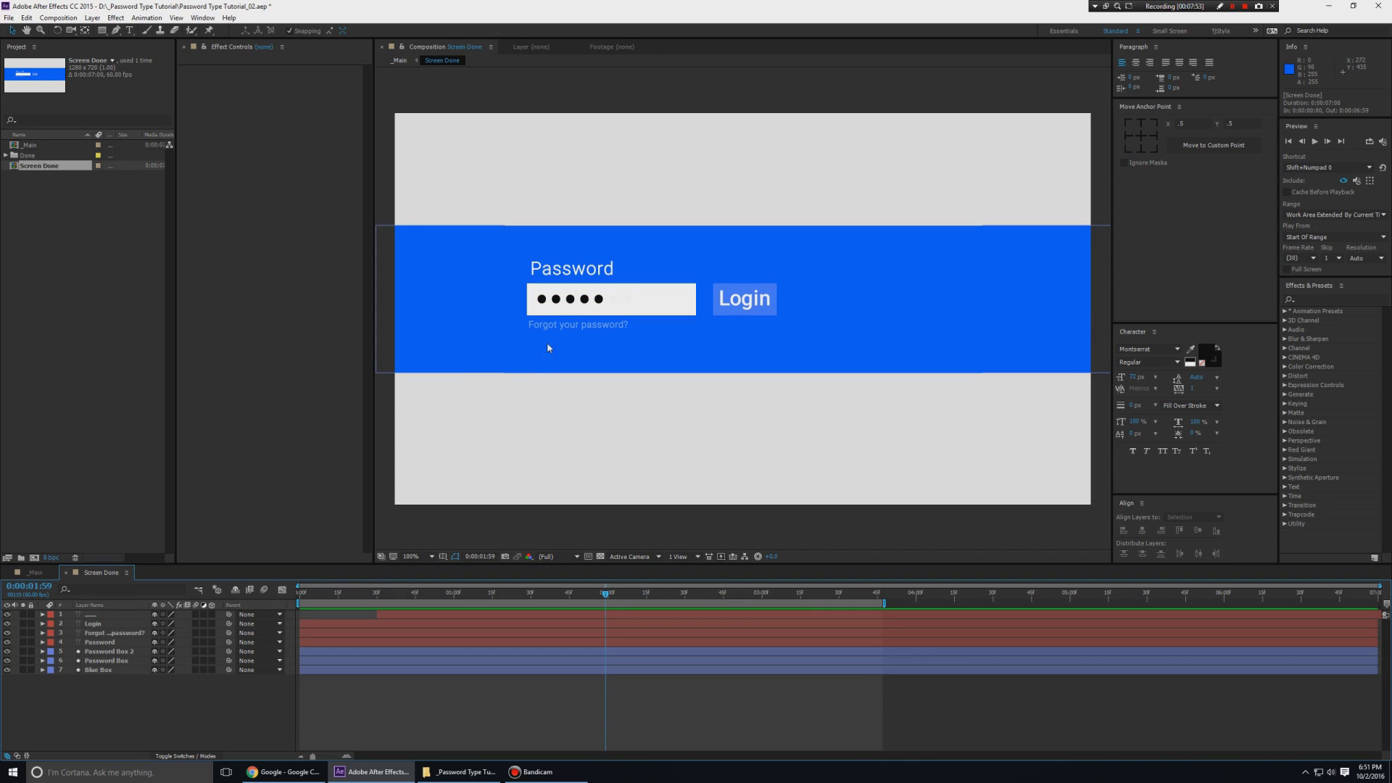
pyautogui.click(554, 325)
pyautogui.press('Down')
pyautogui.press('Down')
pyautogui.press('Down')
pyautogui.click(567, 270)
pyautogui.press('Down')
pyautogui.click(640, 212)
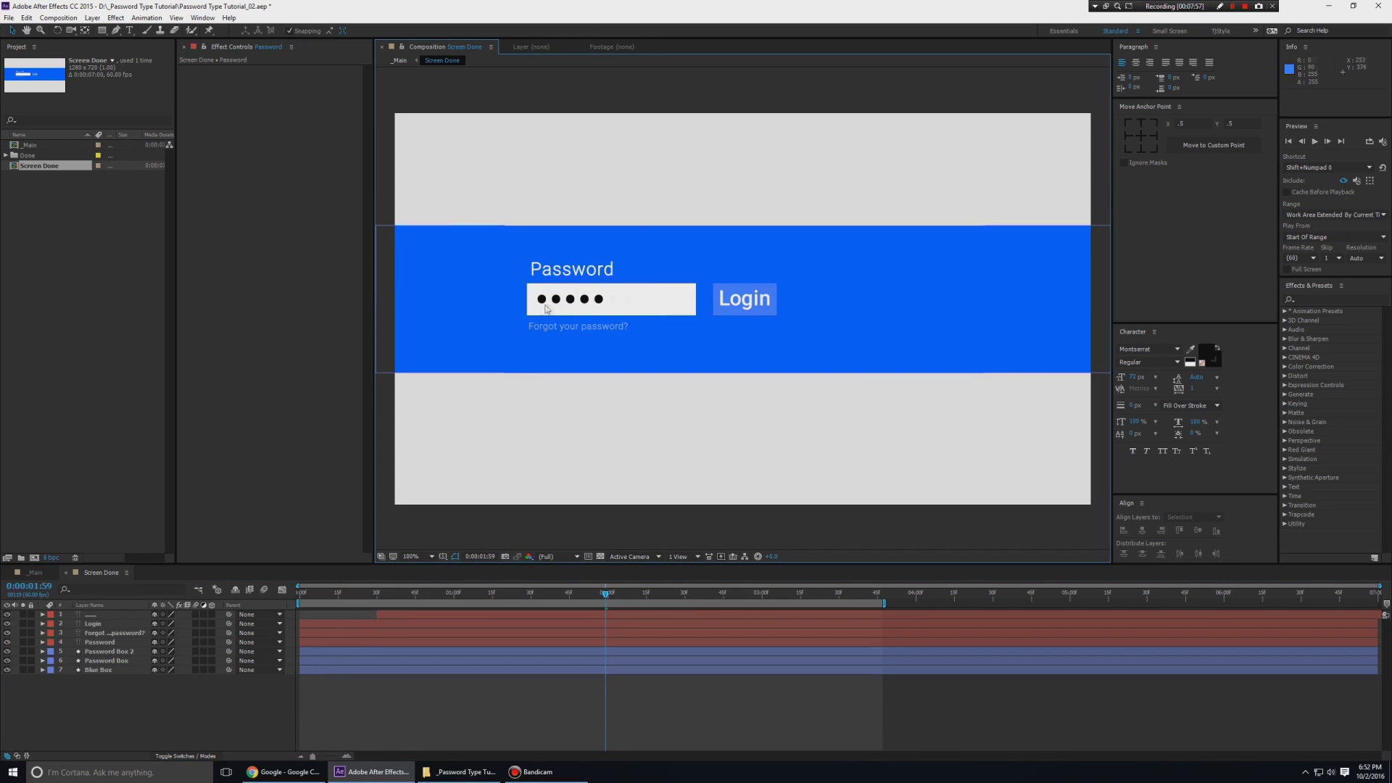
pyautogui.click(575, 328)
pyautogui.press('Up')
pyautogui.click(568, 269)
pyautogui.press('Down')
pyautogui.click(614, 200)
# Close Screen Done, save the project and return _Main to its first frame.
pyautogui.click(112, 713)
pyautogui.hotkey('ctrl', 'w')
pyautogui.hotkey('ctrl', 's')
pyautogui.press('Home')
pyautogui.click(144, 694)
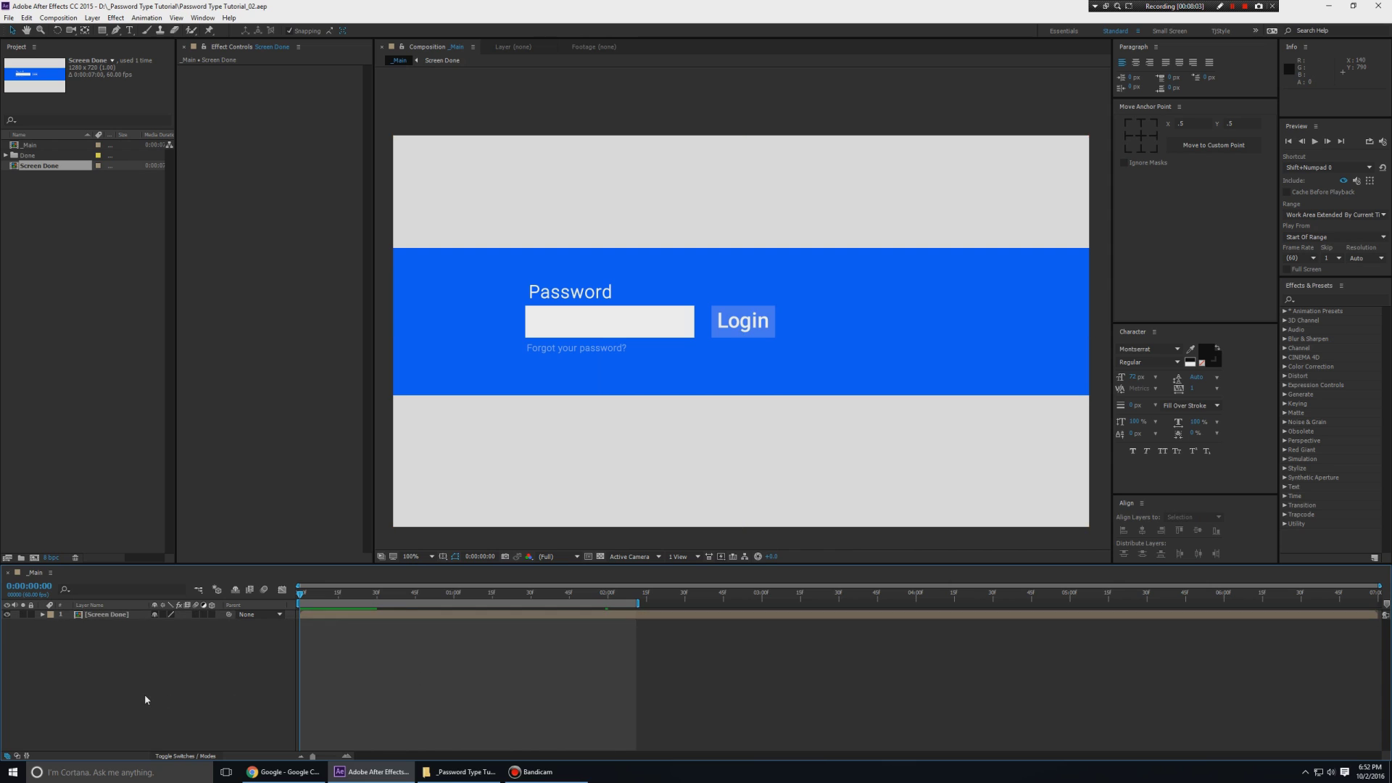
# Make the Screen Done layer 3D and add a camera to _Main.
pyautogui.click(210, 614)
pyautogui.hotkey('ctrl', 'alt', 'shift', 'c')
pyautogui.press('Return')
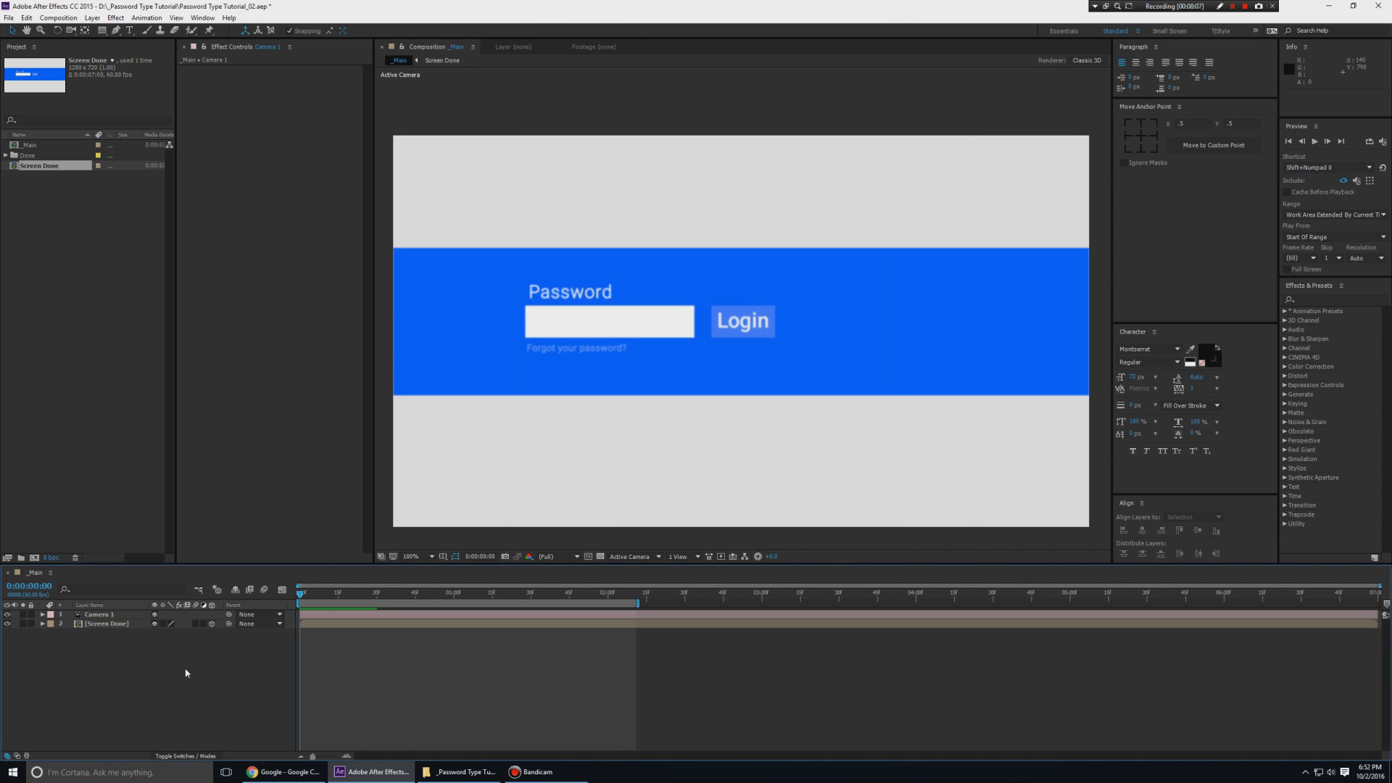
# Turn off Depth of Field in the Camera 1 options and collapse the layer's properties.
pyautogui.rightClick(186, 673)
pyautogui.click(103, 615)
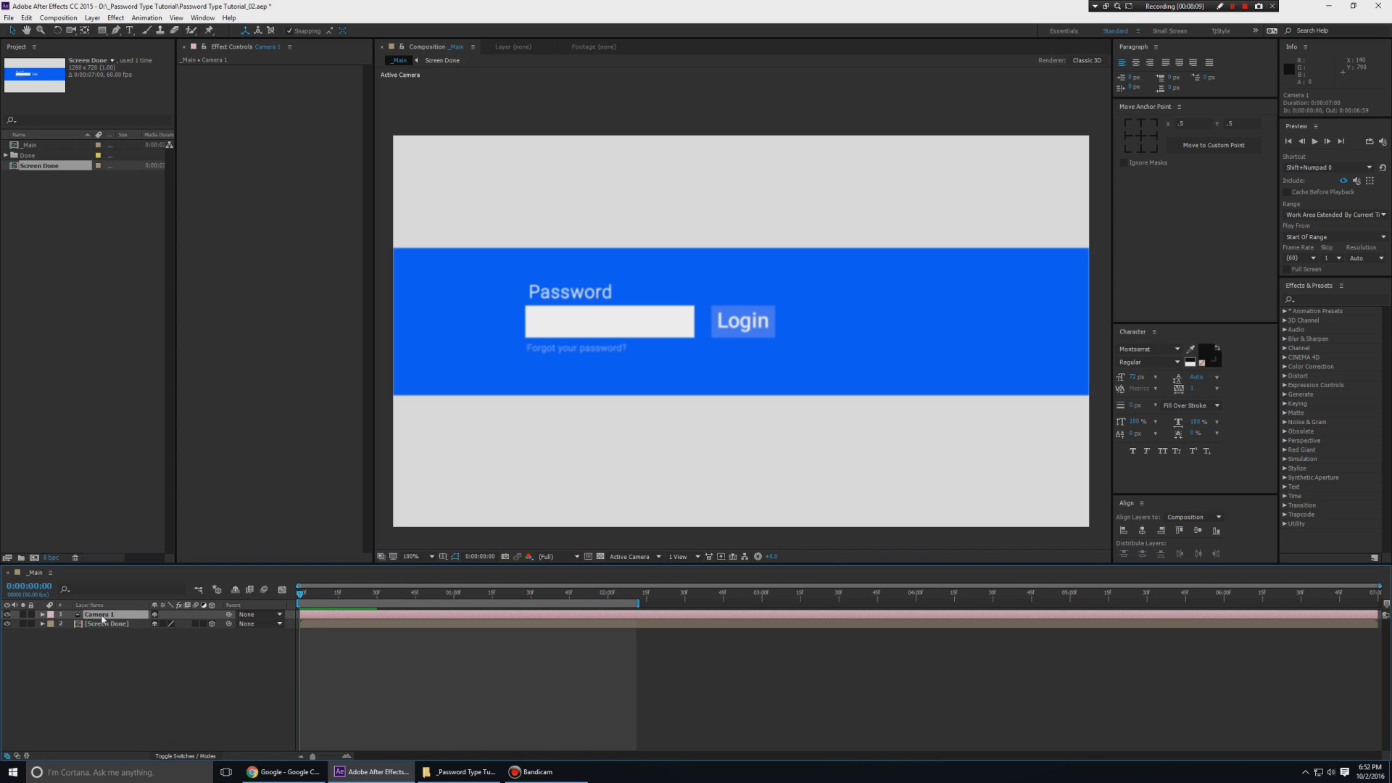
pyautogui.press('a')
pyautogui.press('a')
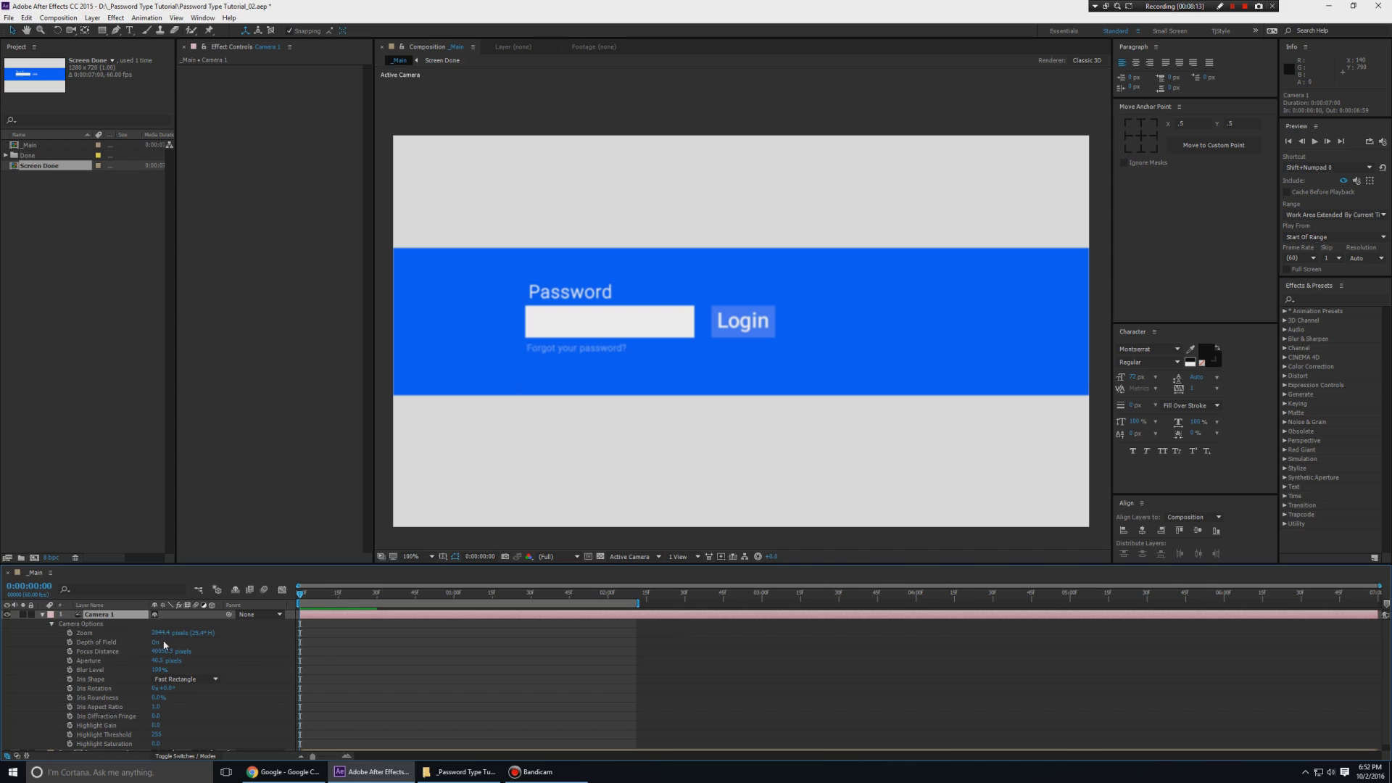
pyautogui.click(154, 644)
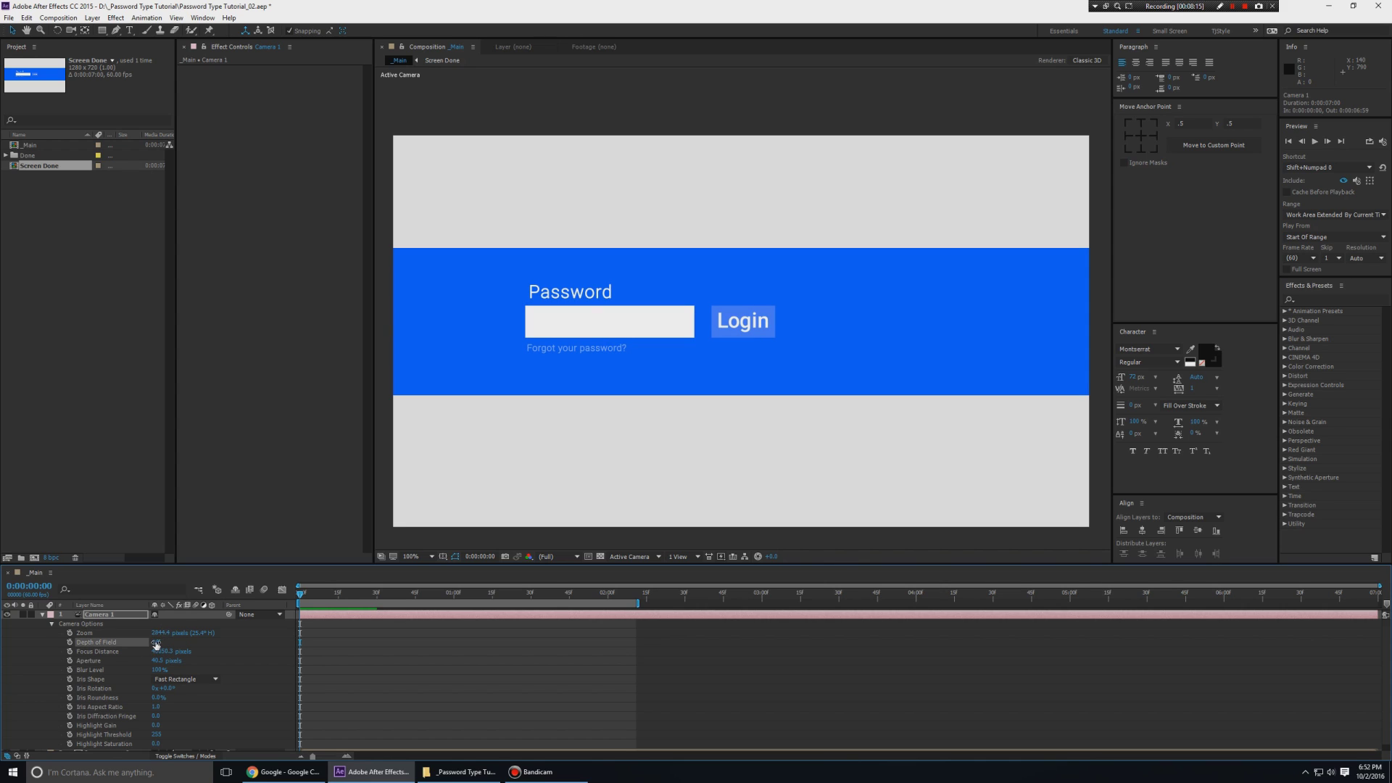
pyautogui.press('p')
pyautogui.press('p')
pyautogui.click(71, 695)
# Add a null object named "Camera Controller" and make it a 3D layer.
pyautogui.rightClick(123, 684)
pyautogui.moveTo(234, 586)
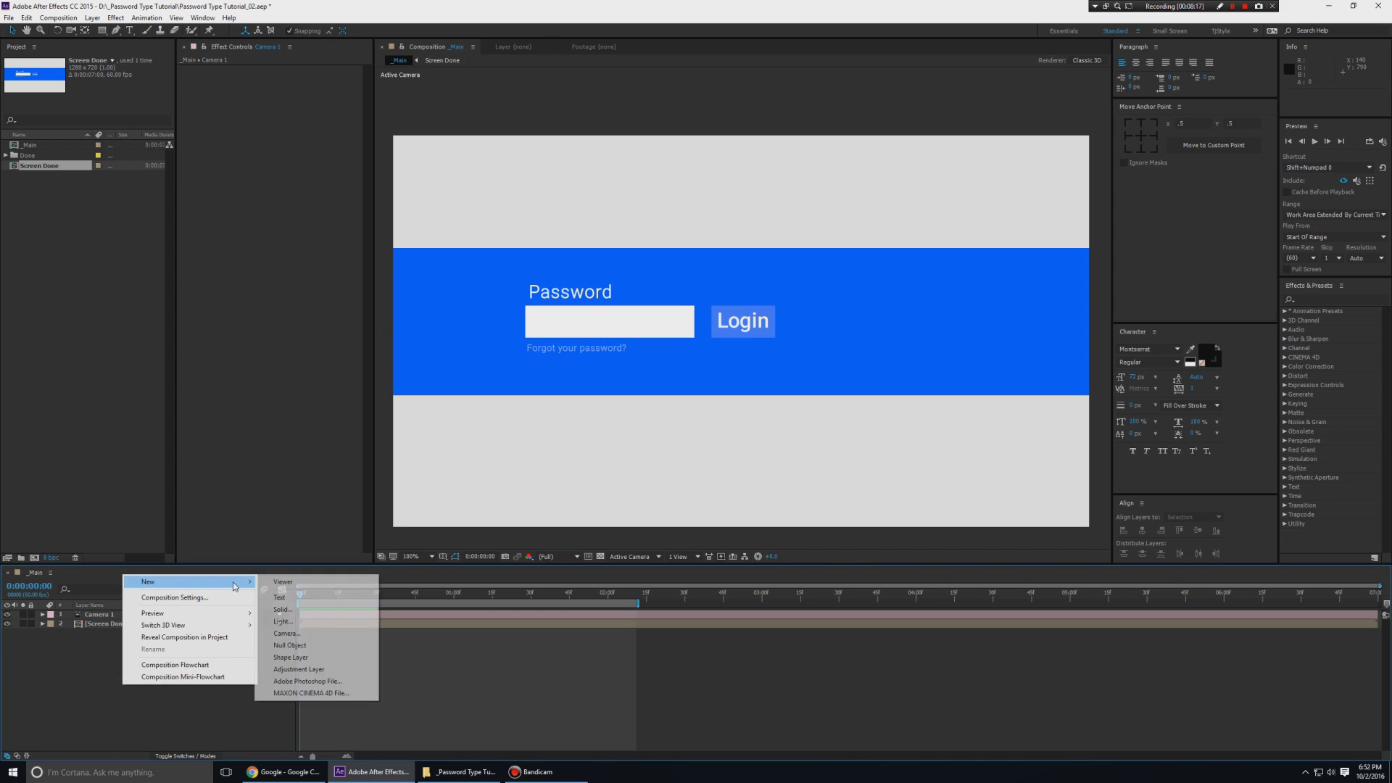
pyautogui.click(290, 645)
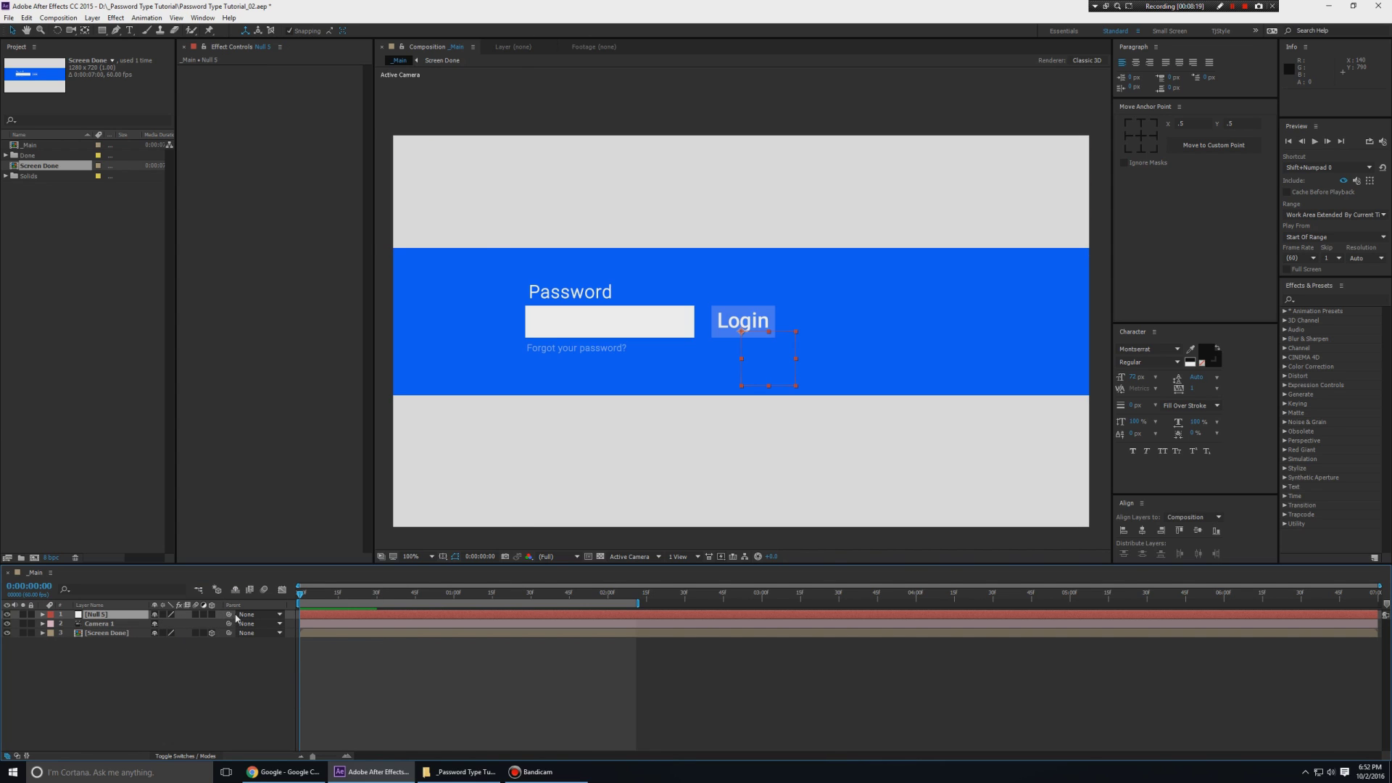
pyautogui.press('Return')
pyautogui.write('Camera Controller')
pyautogui.press('Return')
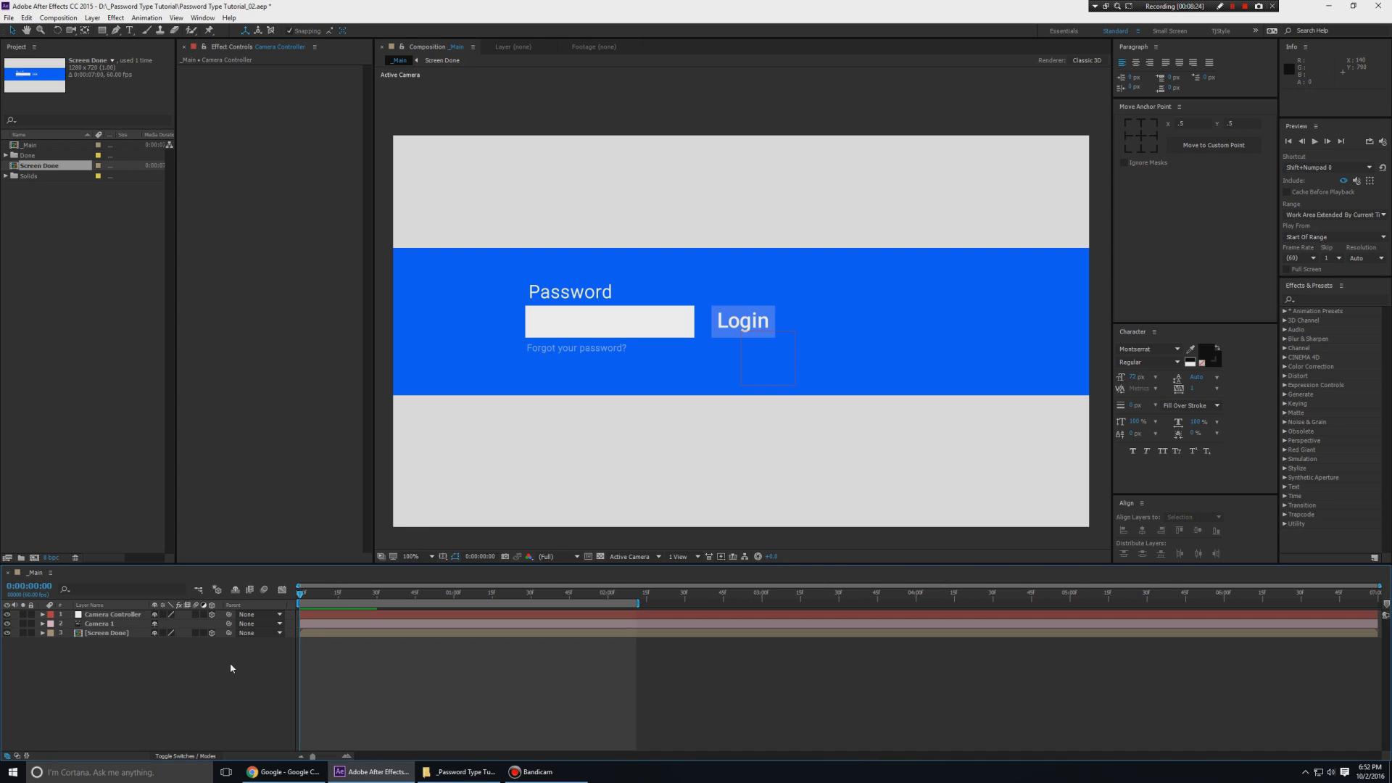
# Add a second null object named "Camera Dolly" and make it a 3D layer.
pyautogui.rightClick(229, 663)
pyautogui.moveTo(254, 561)
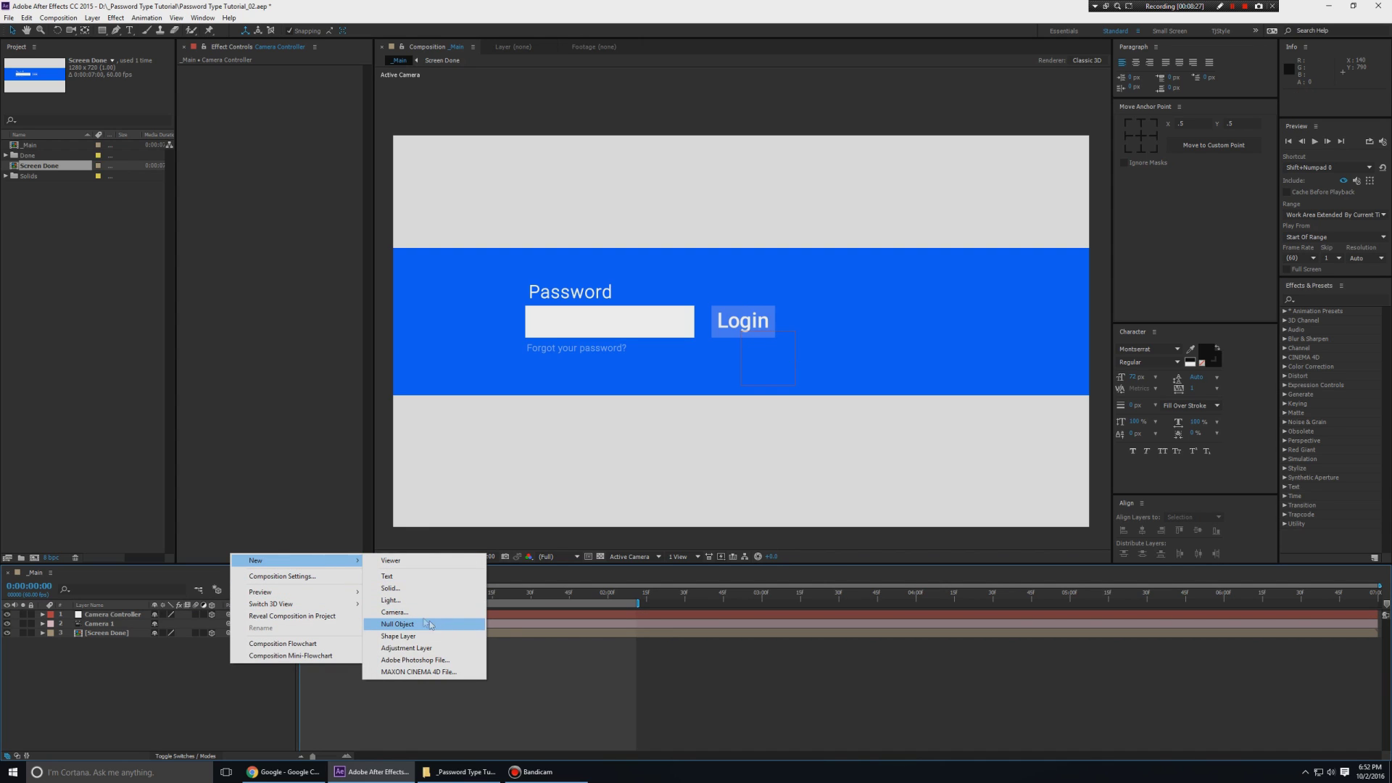
pyautogui.click(397, 623)
pyautogui.rightClick(116, 615)
pyautogui.click(119, 606)
pyautogui.write('Camera Dolly')
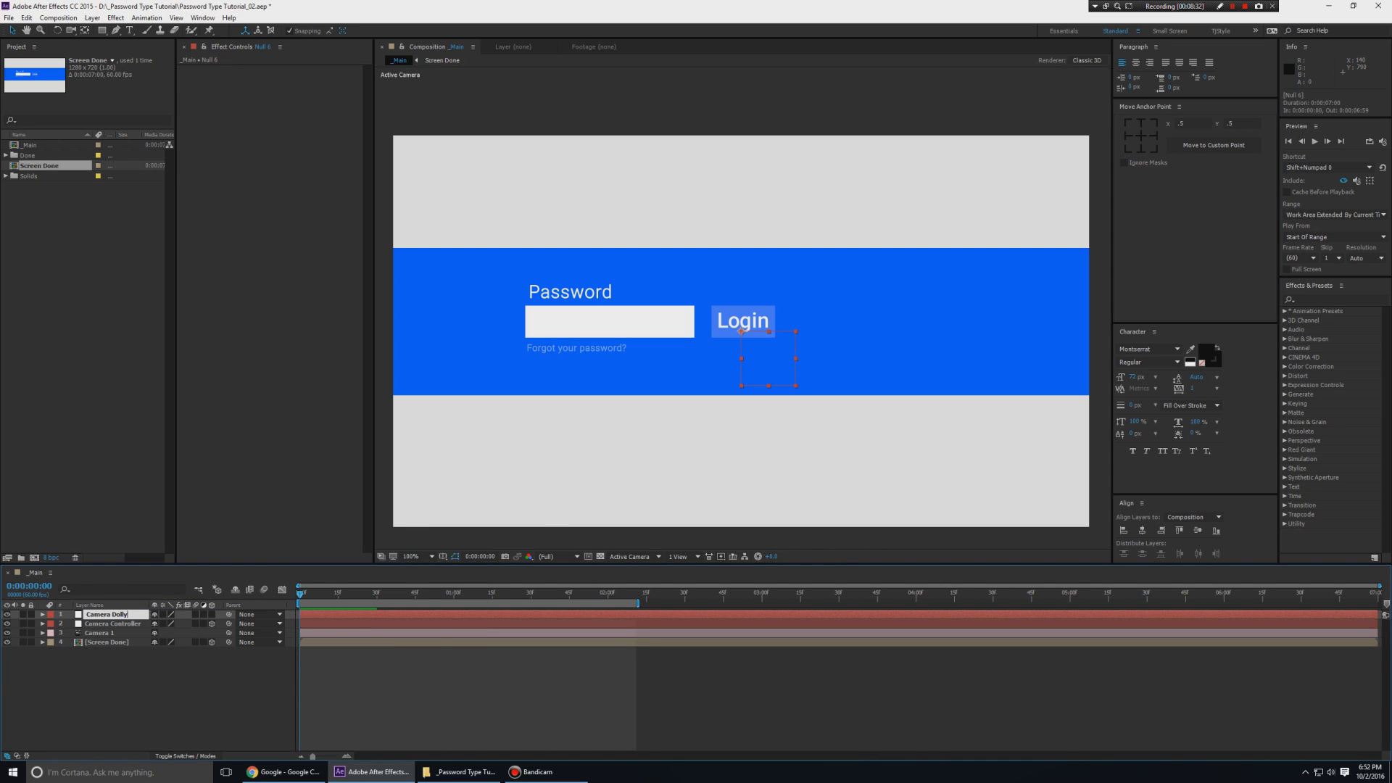
pyautogui.press('Return')
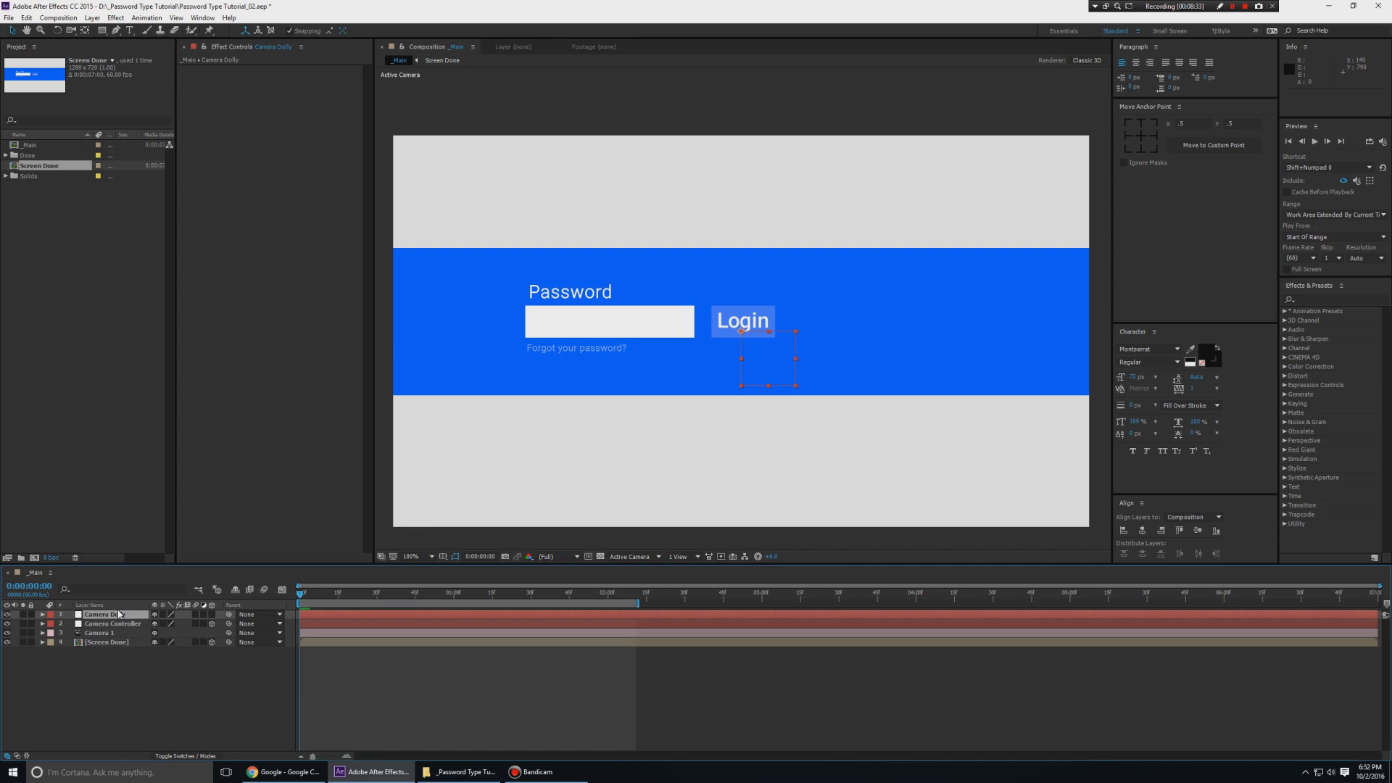
pyautogui.click(212, 615)
# Parent Camera 1 to Camera Controller, and Camera Controller to Camera Dolly.
pyautogui.click(131, 634)
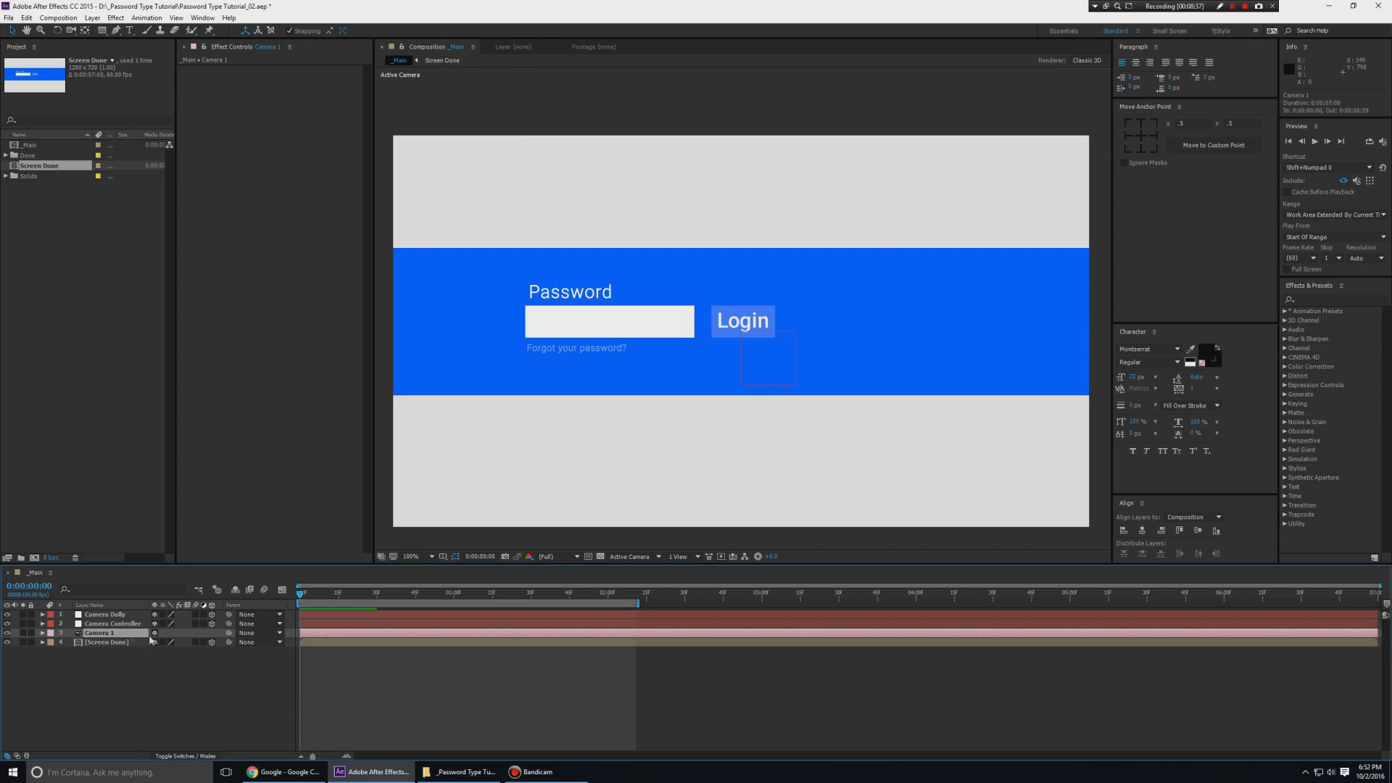
pyautogui.moveTo(229, 636); pyautogui.dragTo(102, 625)
pyautogui.click(101, 625)
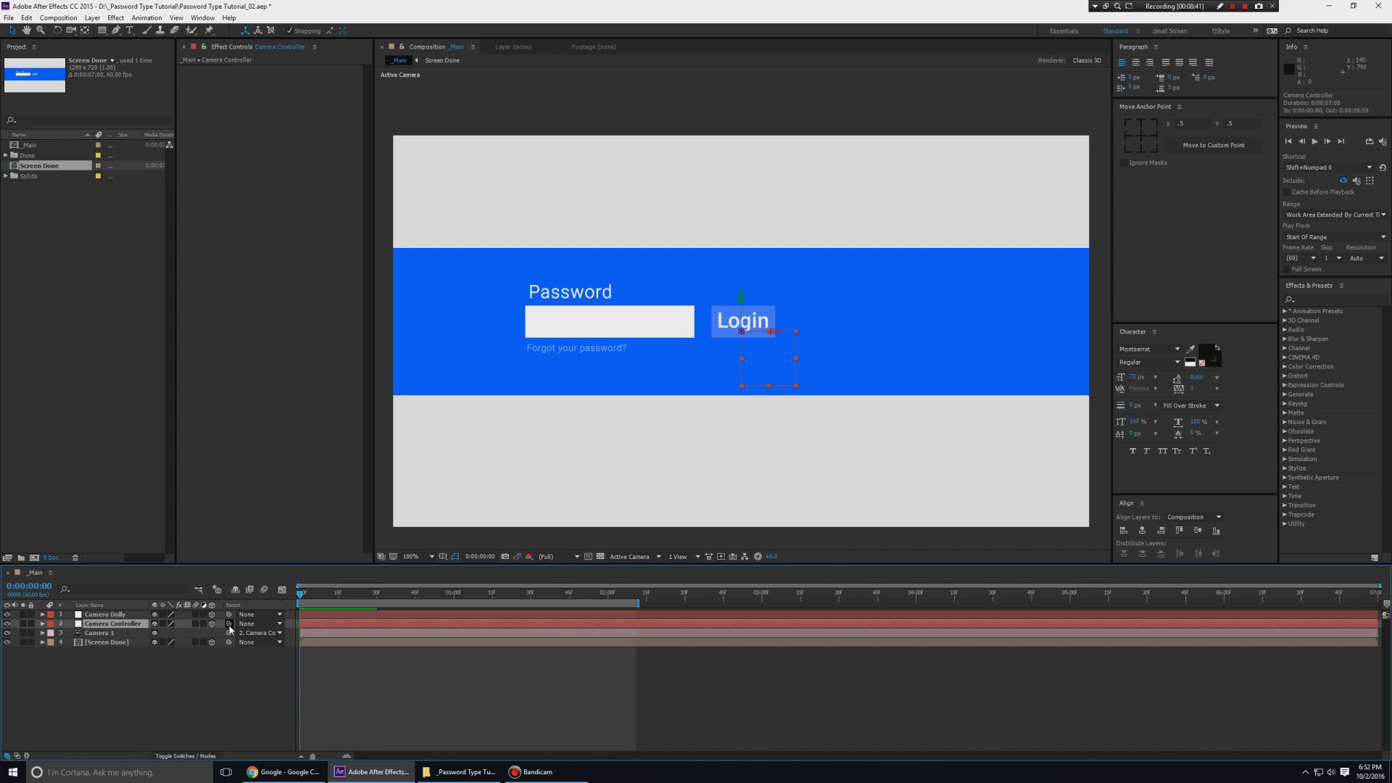
pyautogui.moveTo(229, 625); pyautogui.dragTo(108, 615)
# Set the Camera Controller's Y Rotation to 30° and adjust its Position to frame the password box closer.
pyautogui.press('r')
pyautogui.moveTo(169, 651); pyautogui.dragTo(181, 644)
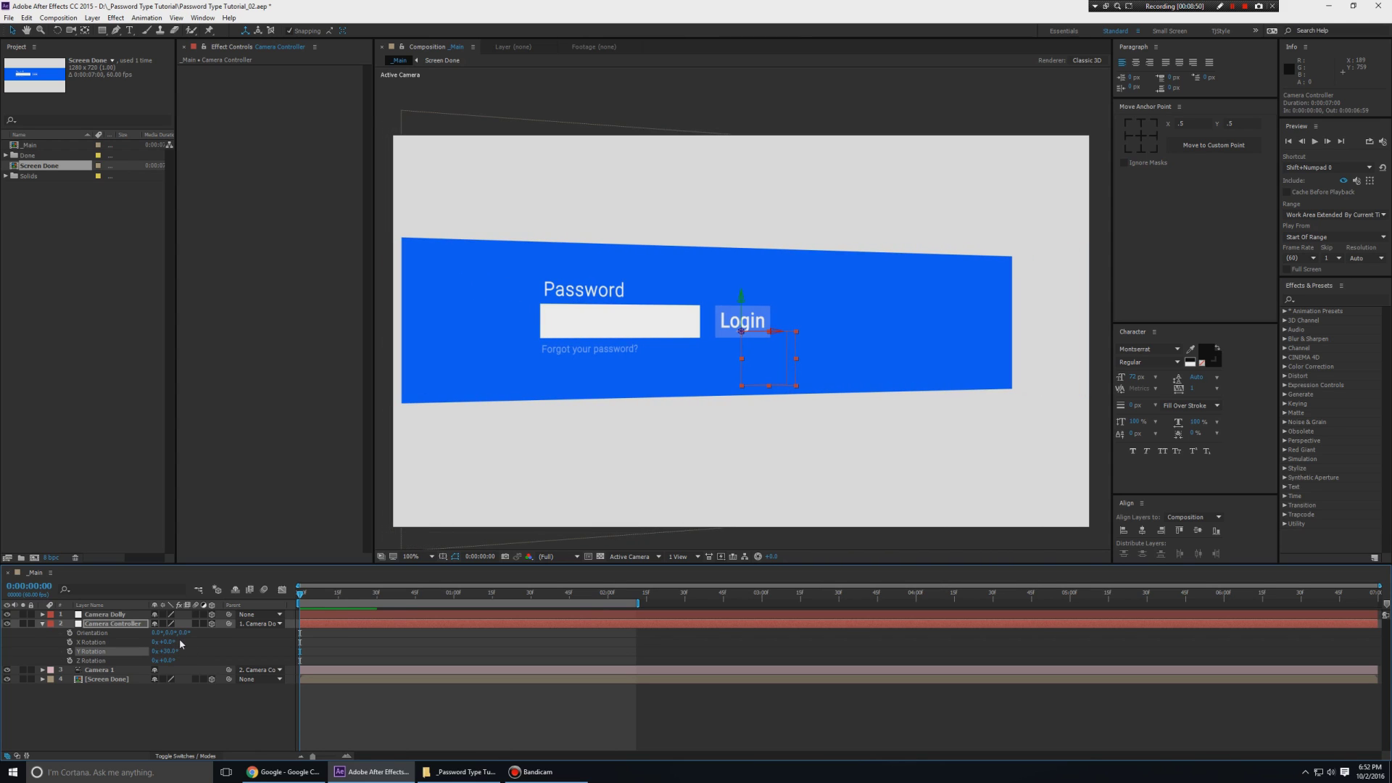
pyautogui.hotkey('shift', 'p')
pyautogui.moveTo(199, 636)
pyautogui.mouseDown()
pyautogui.moveTo(152, 642)
pyautogui.moveTo(329, 634)
pyautogui.moveTo(224, 637)
pyautogui.mouseUp()
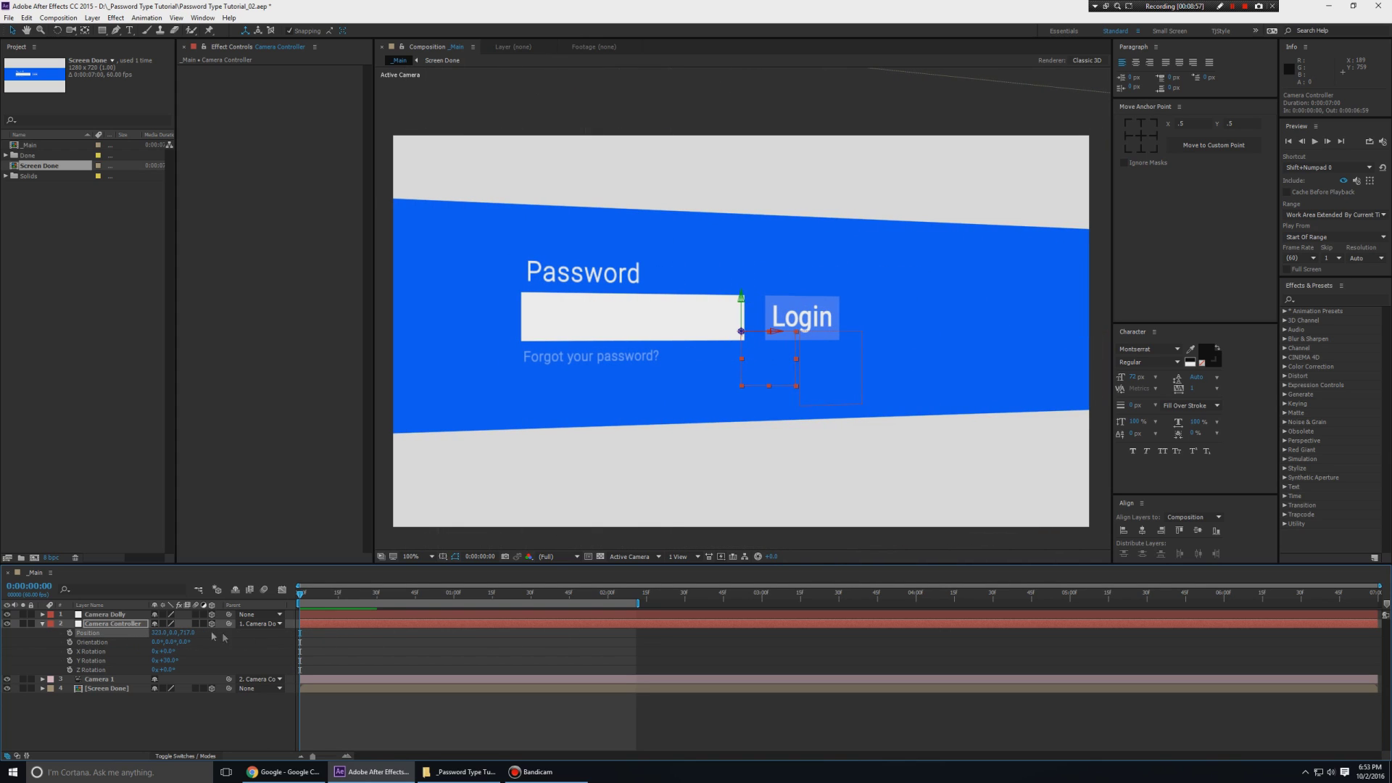
# Keyframe the Camera Dolly's Position at 0:00:00:00 and at 0:00:02:00 with a small sideways shift.
pyautogui.click(109, 615)
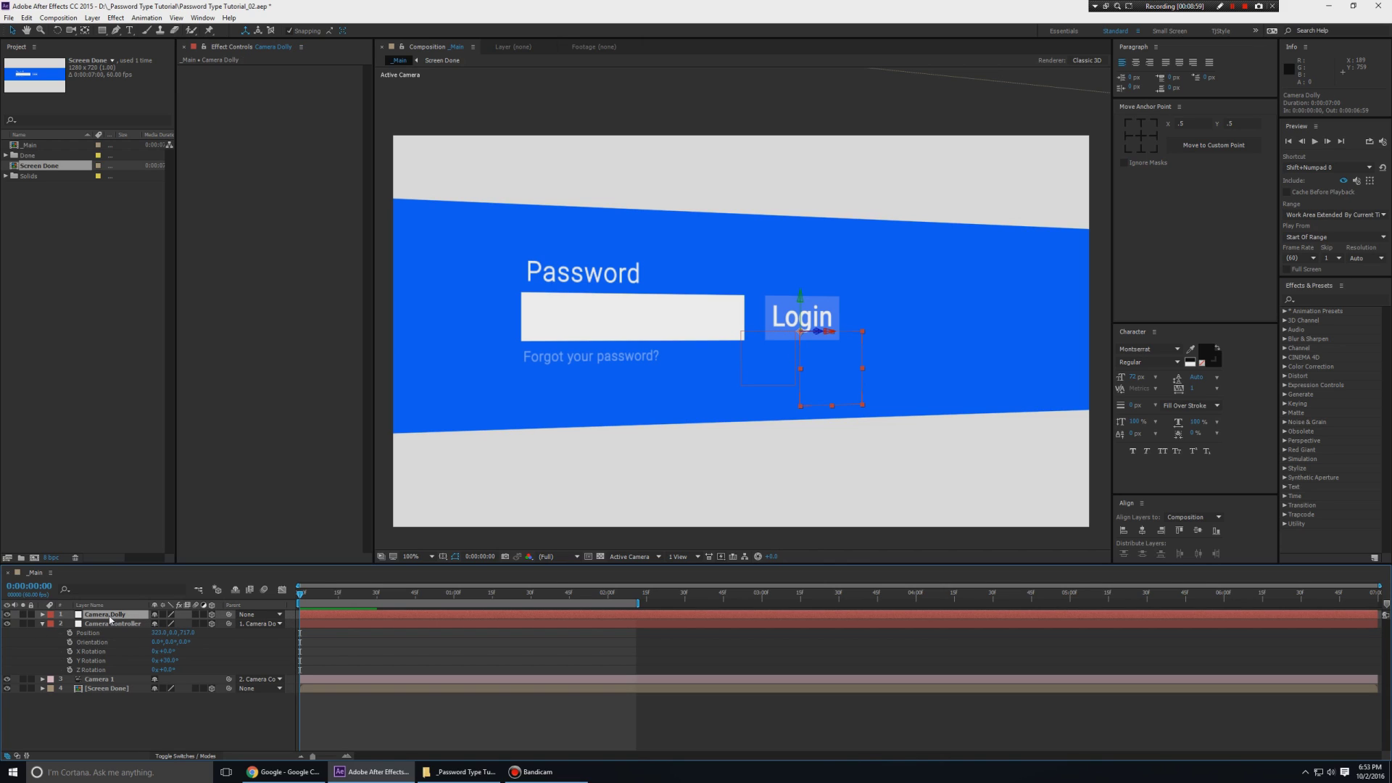
pyautogui.press('p')
pyautogui.click(70, 623)
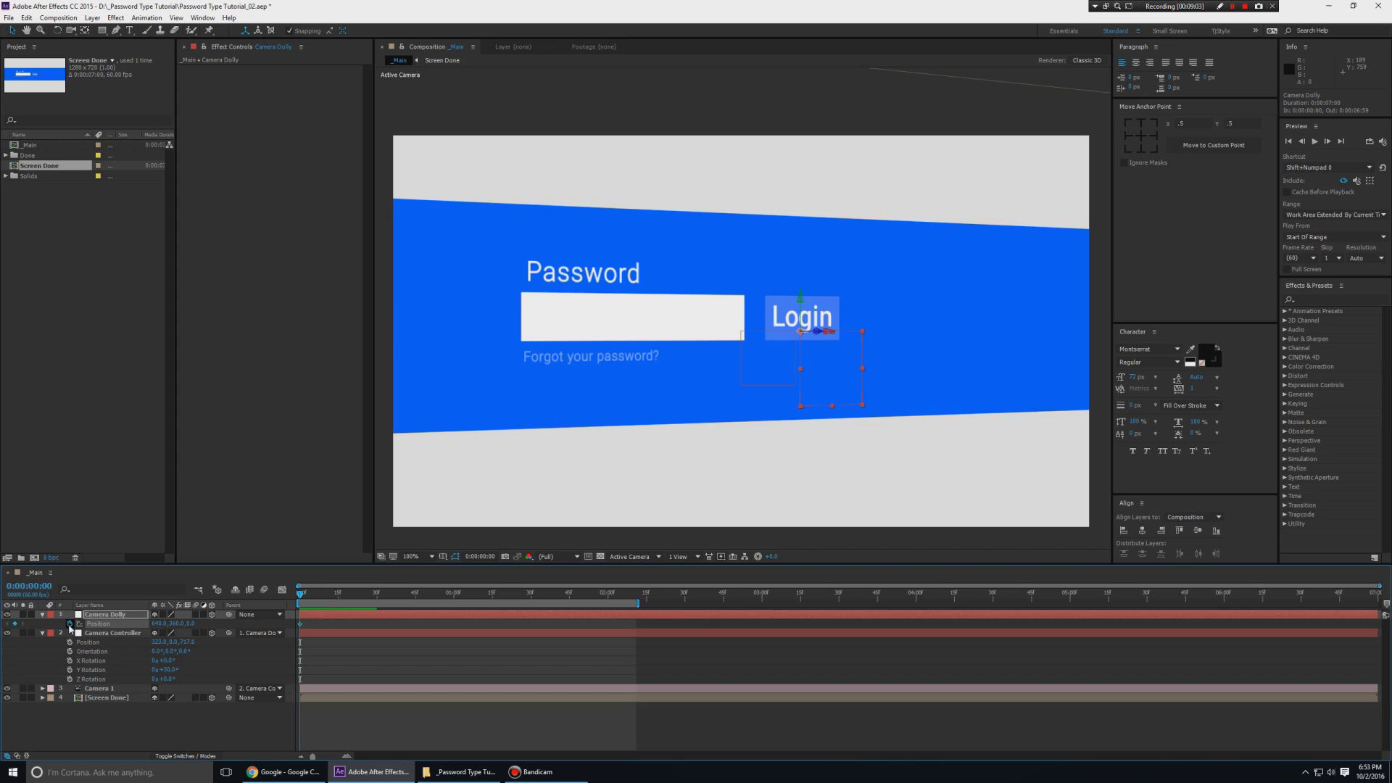
pyautogui.moveTo(355, 593); pyautogui.dragTo(609, 598)
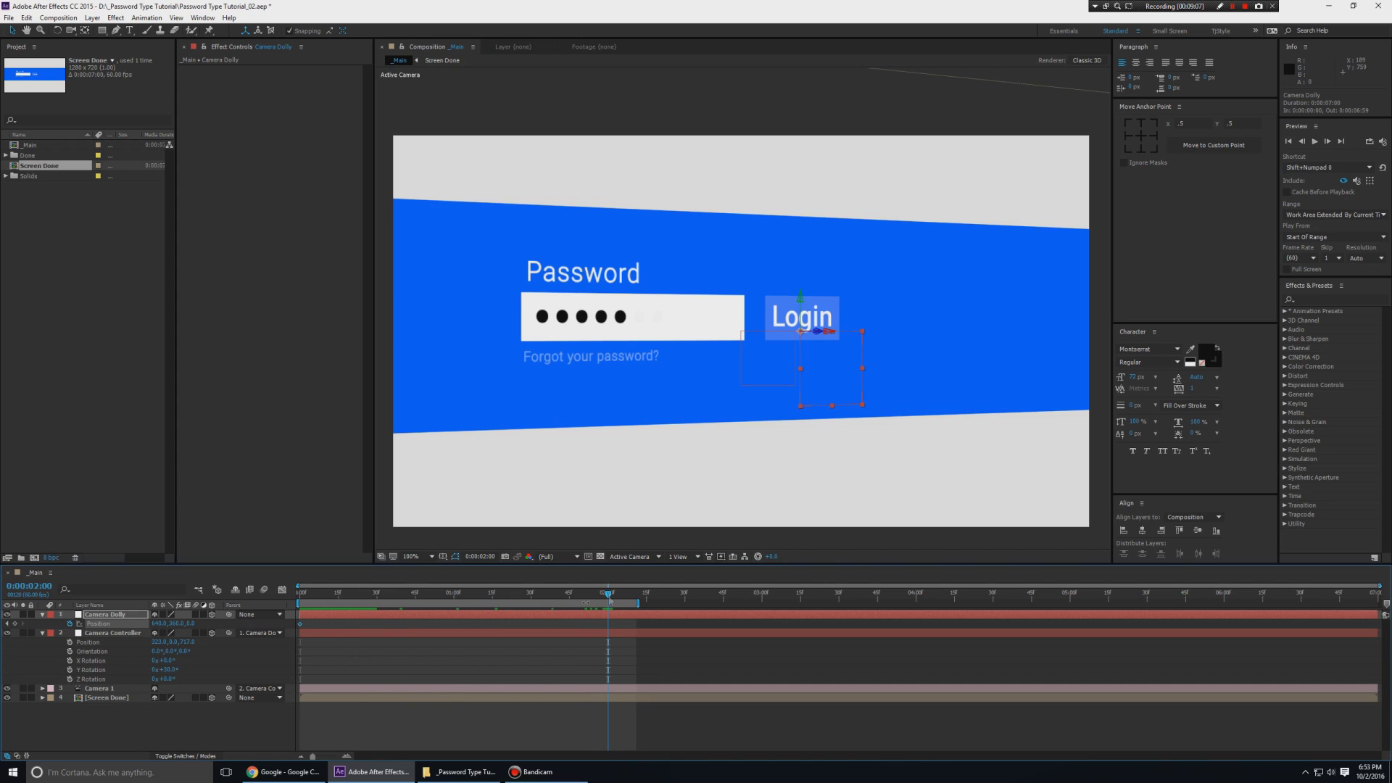
pyautogui.moveTo(155, 624); pyautogui.dragTo(240, 643)
pyautogui.hotkey('ctrl', 'z')
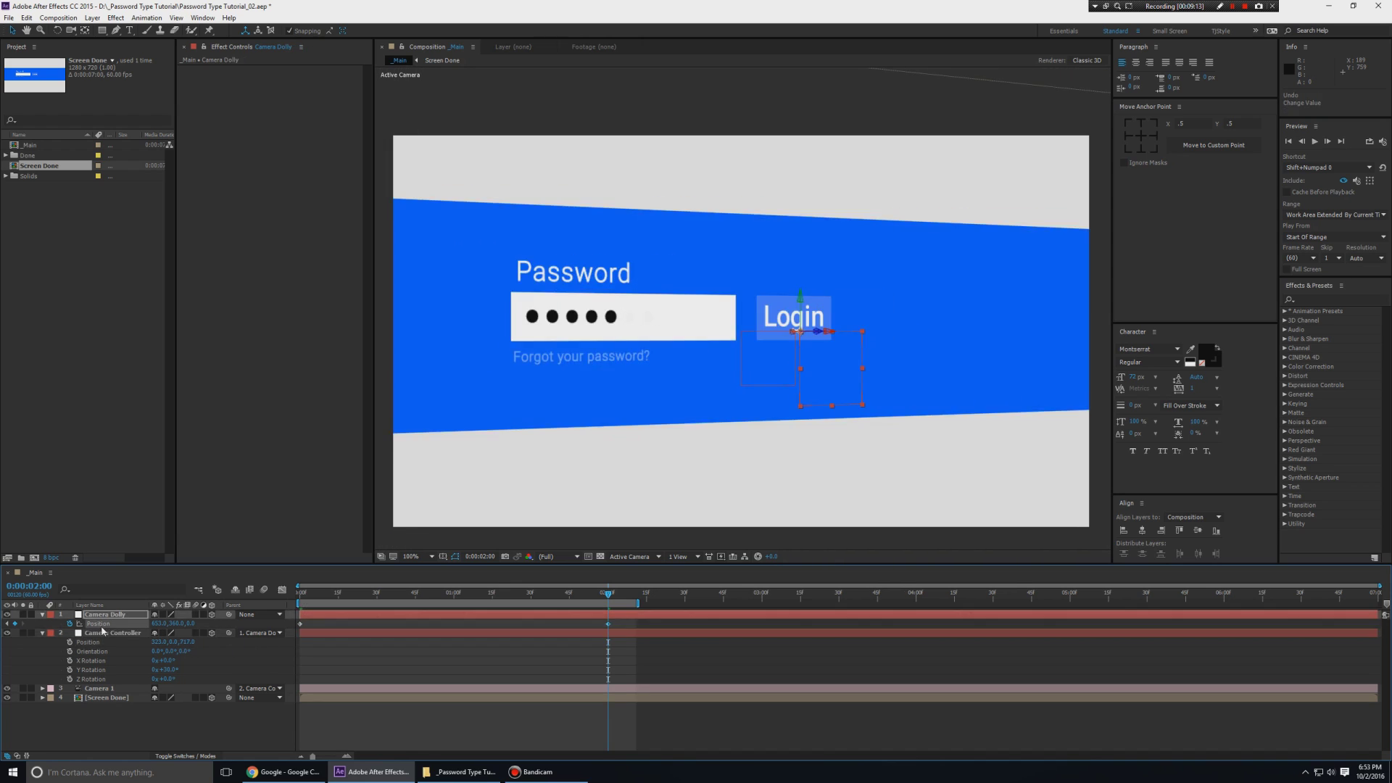
# Adjust the Camera Controller's Position to bring the view closer to the login form and preview the camera move.
pyautogui.click(96, 616)
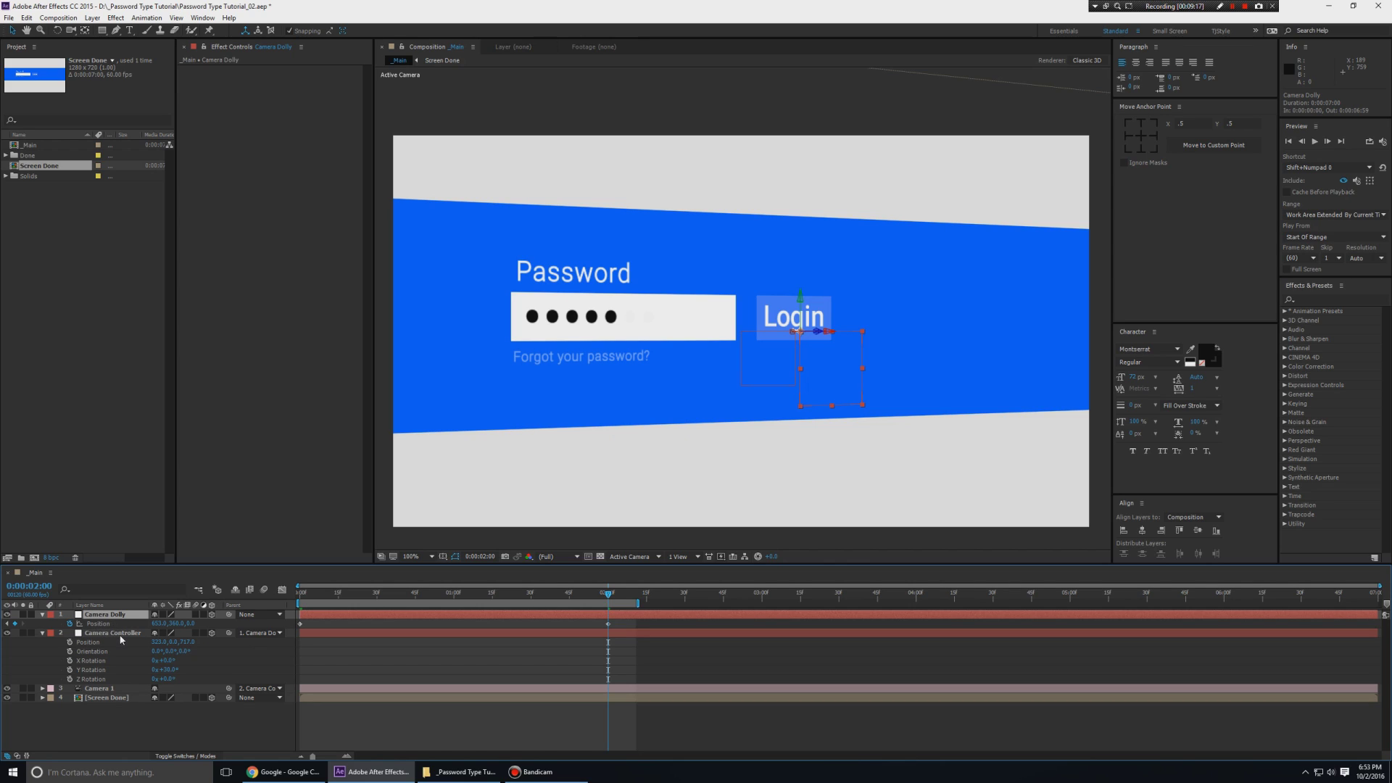
pyautogui.click(116, 634)
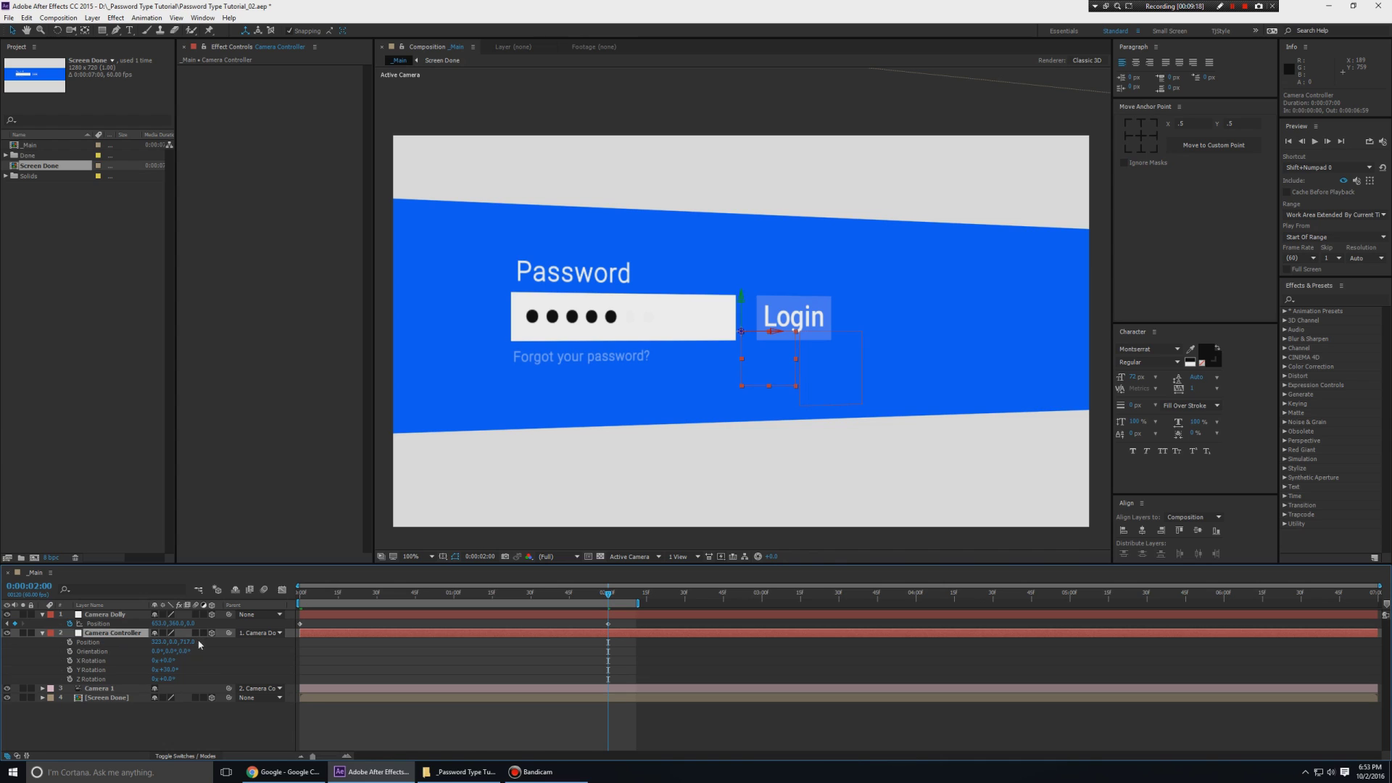
pyautogui.moveTo(190, 643)
pyautogui.mouseDown()
pyautogui.moveTo(217, 642)
pyautogui.moveTo(84, 645)
pyautogui.moveTo(229, 647)
pyautogui.moveTo(185, 647)
pyautogui.mouseUp()
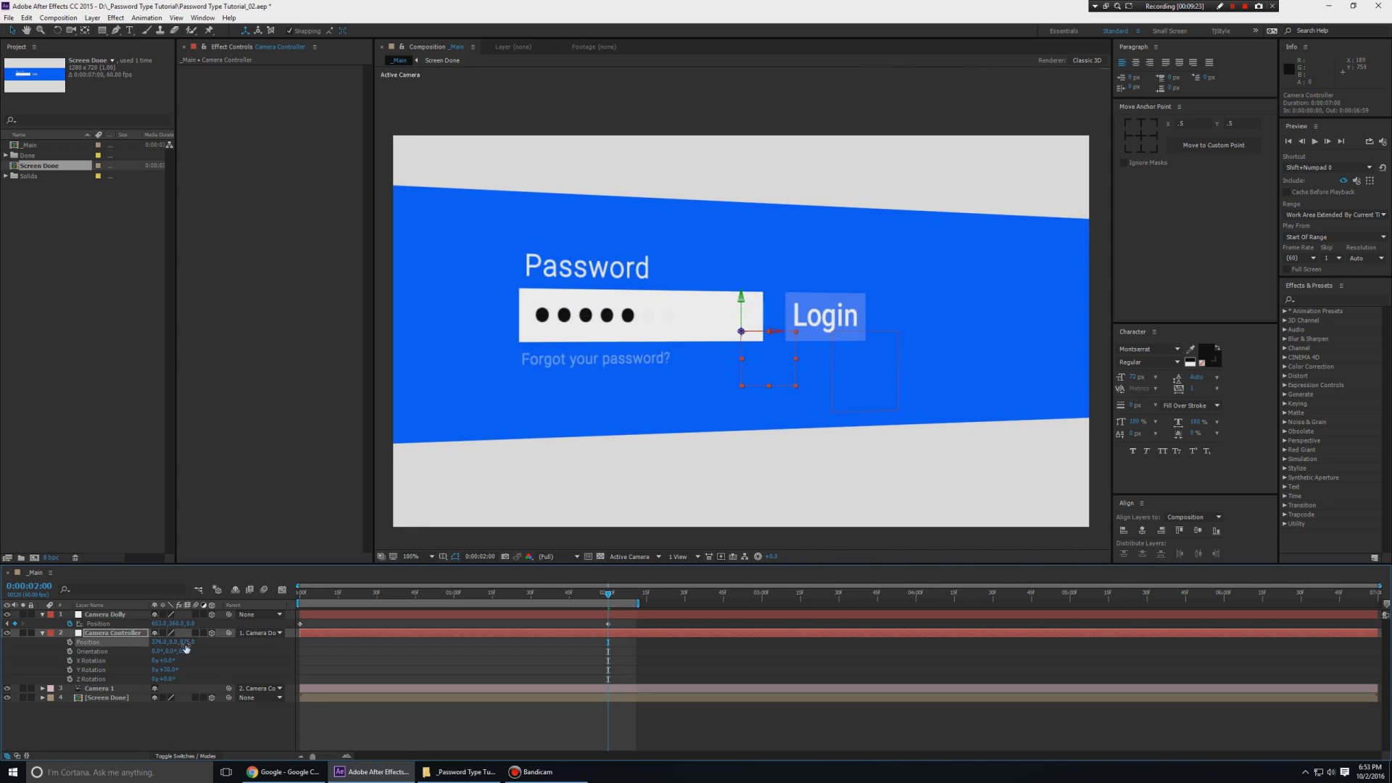
pyautogui.click(304, 596)
pyautogui.press('space')
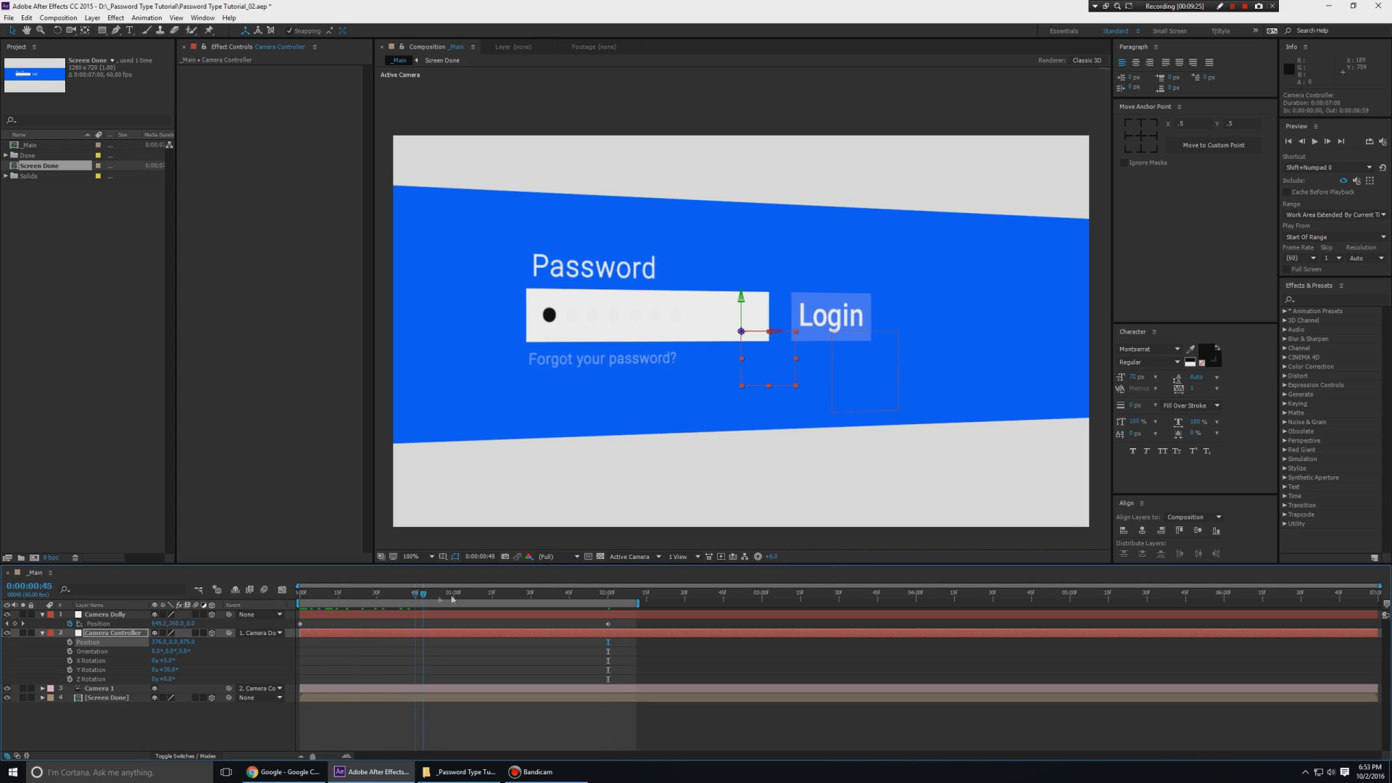
# Readjust the Camera Dolly's Position animation for a stronger sideways drift and preview it from the start.
pyautogui.click(608, 595)
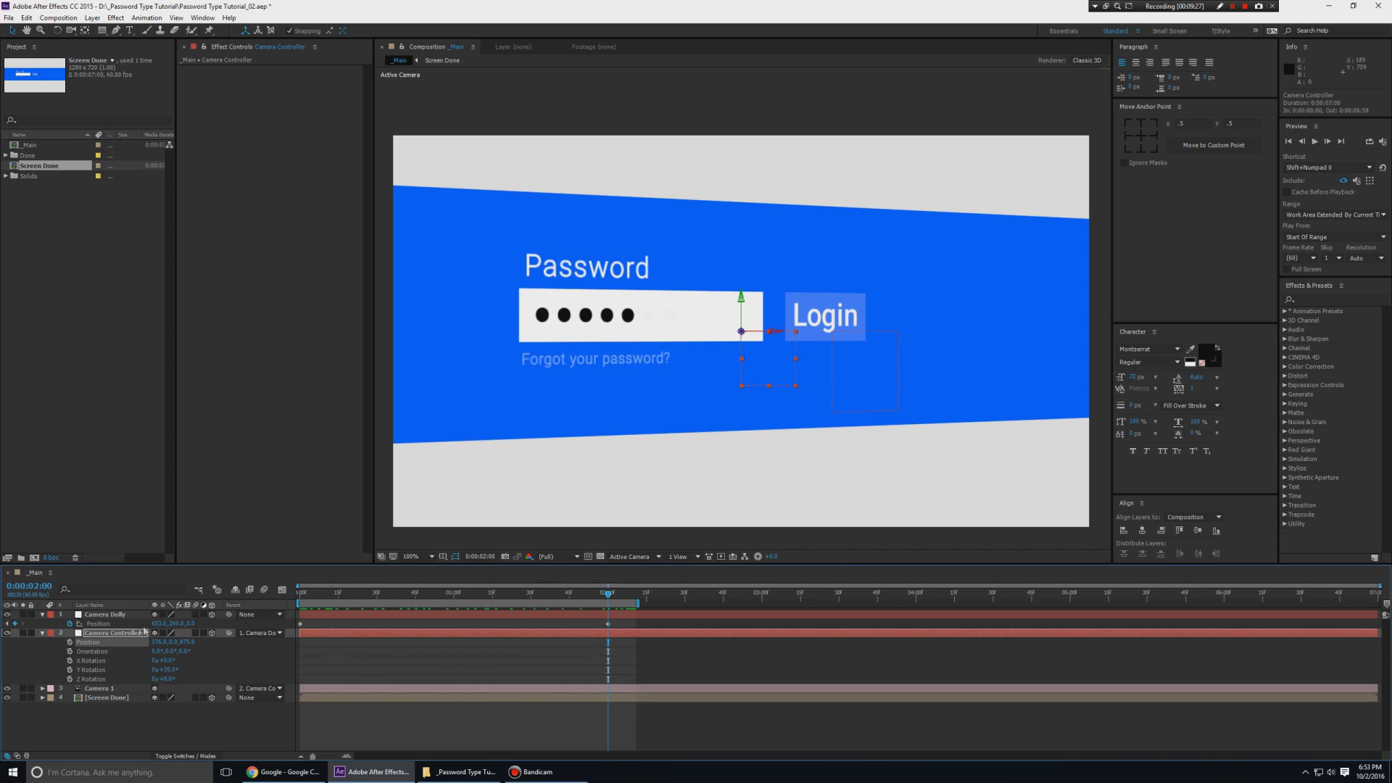
pyautogui.moveTo(158, 625)
pyautogui.mouseDown()
pyautogui.moveTo(104, 633)
pyautogui.moveTo(225, 647)
pyautogui.moveTo(166, 628)
pyautogui.moveTo(195, 626)
pyautogui.moveTo(156, 628)
pyautogui.moveTo(185, 628)
pyautogui.mouseUp()
pyautogui.press('Home')
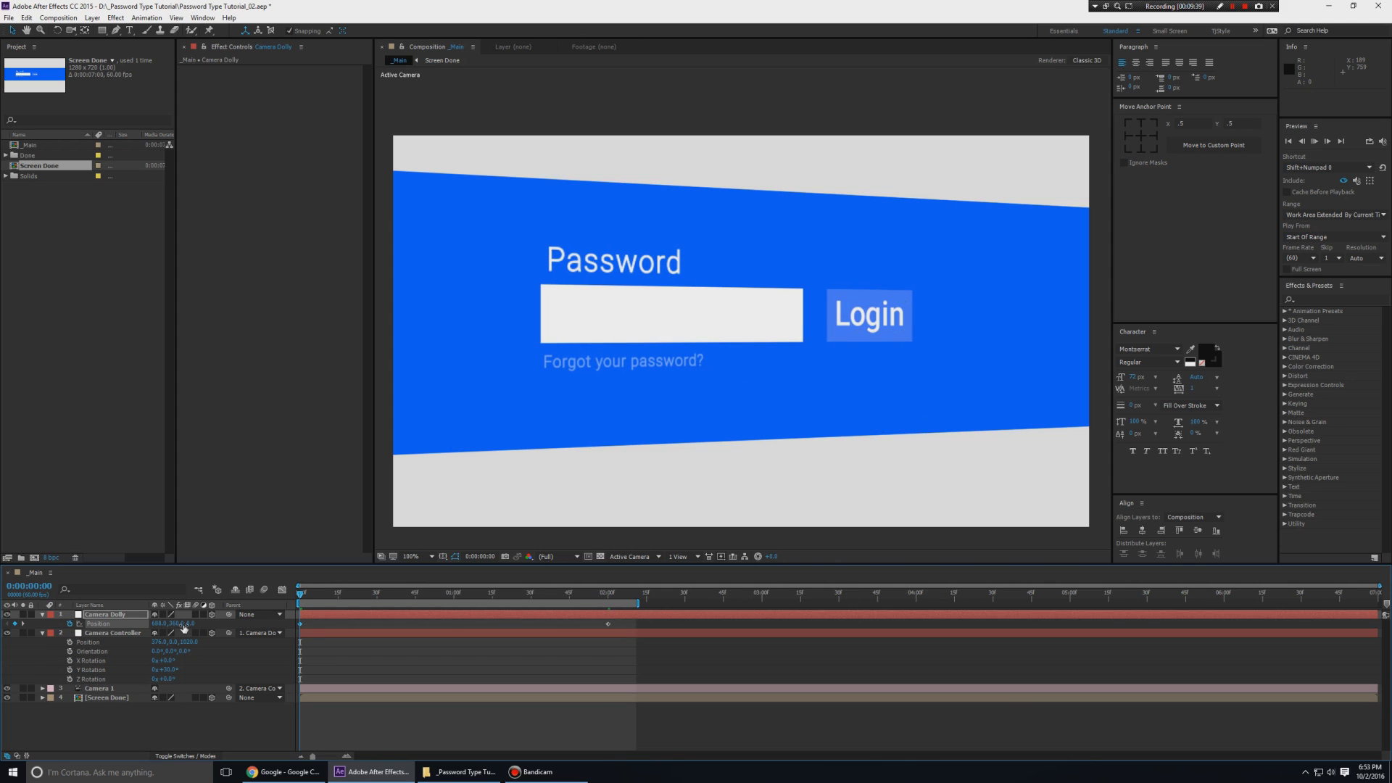
pyautogui.press('space')
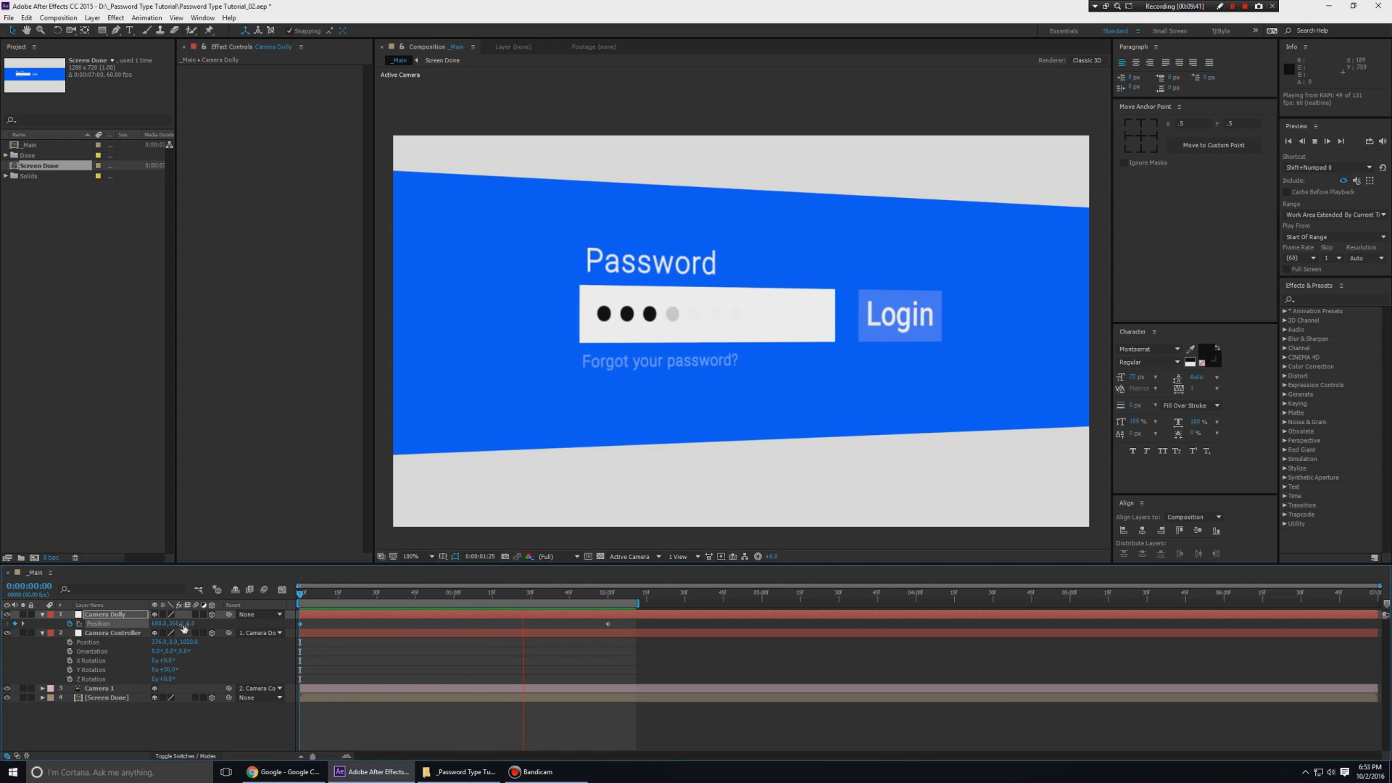
pyautogui.press('space')
pyautogui.press('Home')
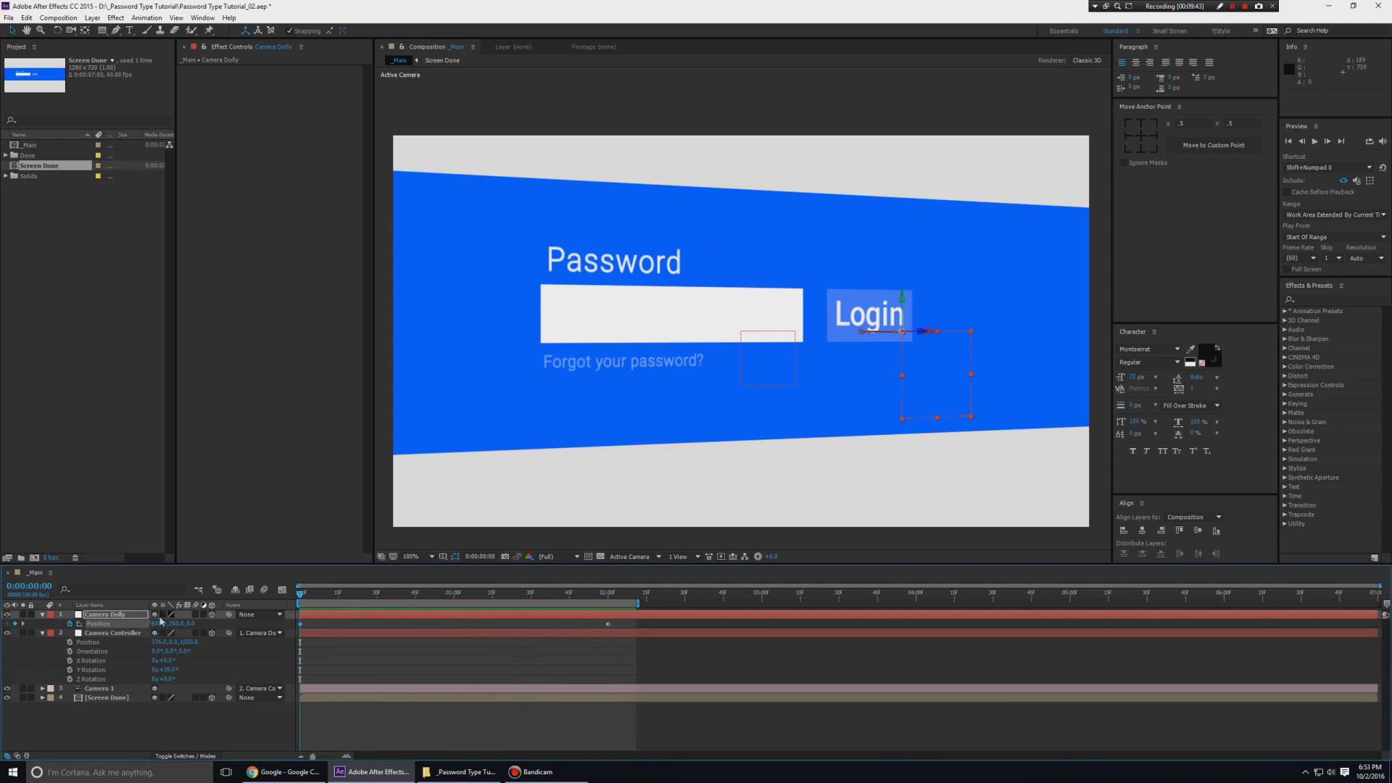
# Shift the Camera Dolly's starting Position at 0:00:00:00 for a stronger sideways drift and preview the camera move.
pyautogui.moveTo(164, 624)
pyautogui.mouseDown()
pyautogui.moveTo(119, 624)
pyautogui.moveTo(198, 625)
pyautogui.moveTo(148, 625)
pyautogui.moveTo(187, 625)
pyautogui.mouseUp()
pyautogui.press('k')
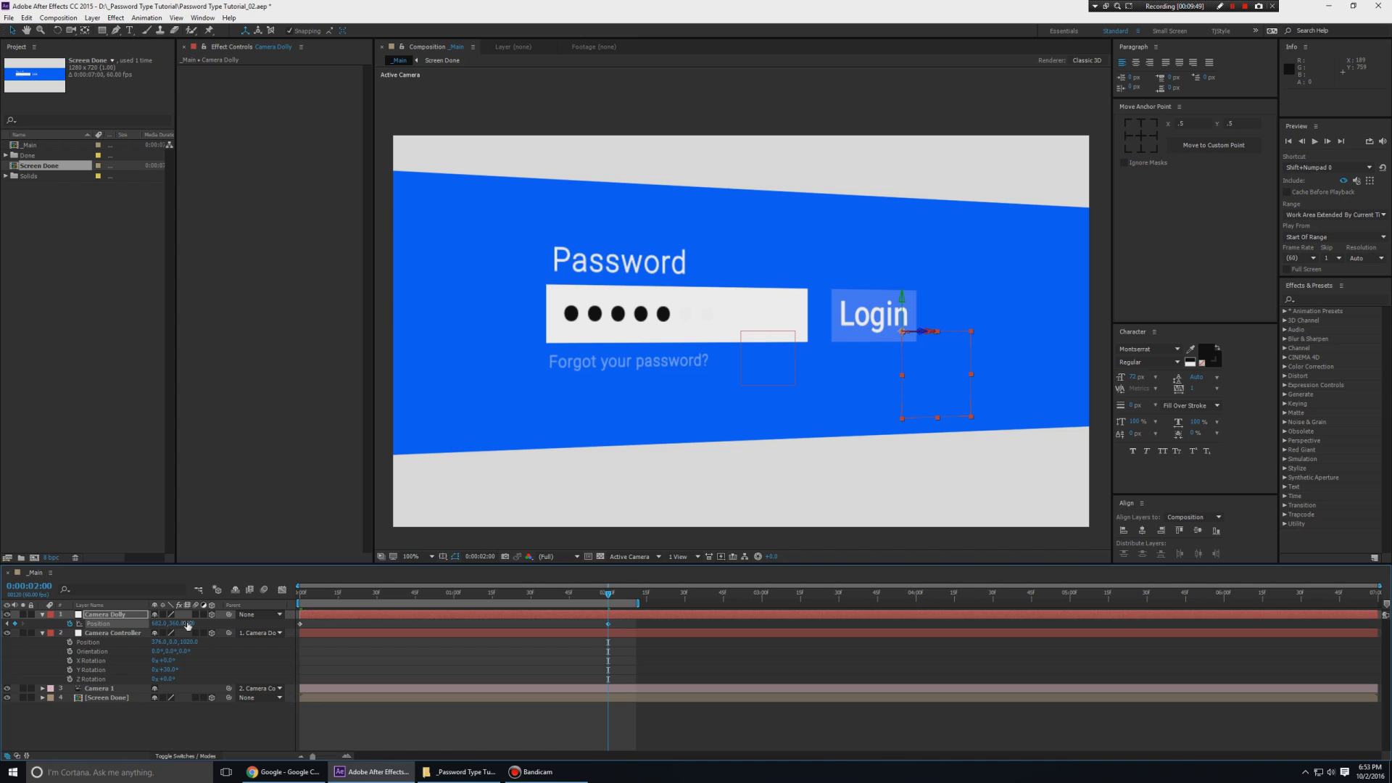
pyautogui.press('space')
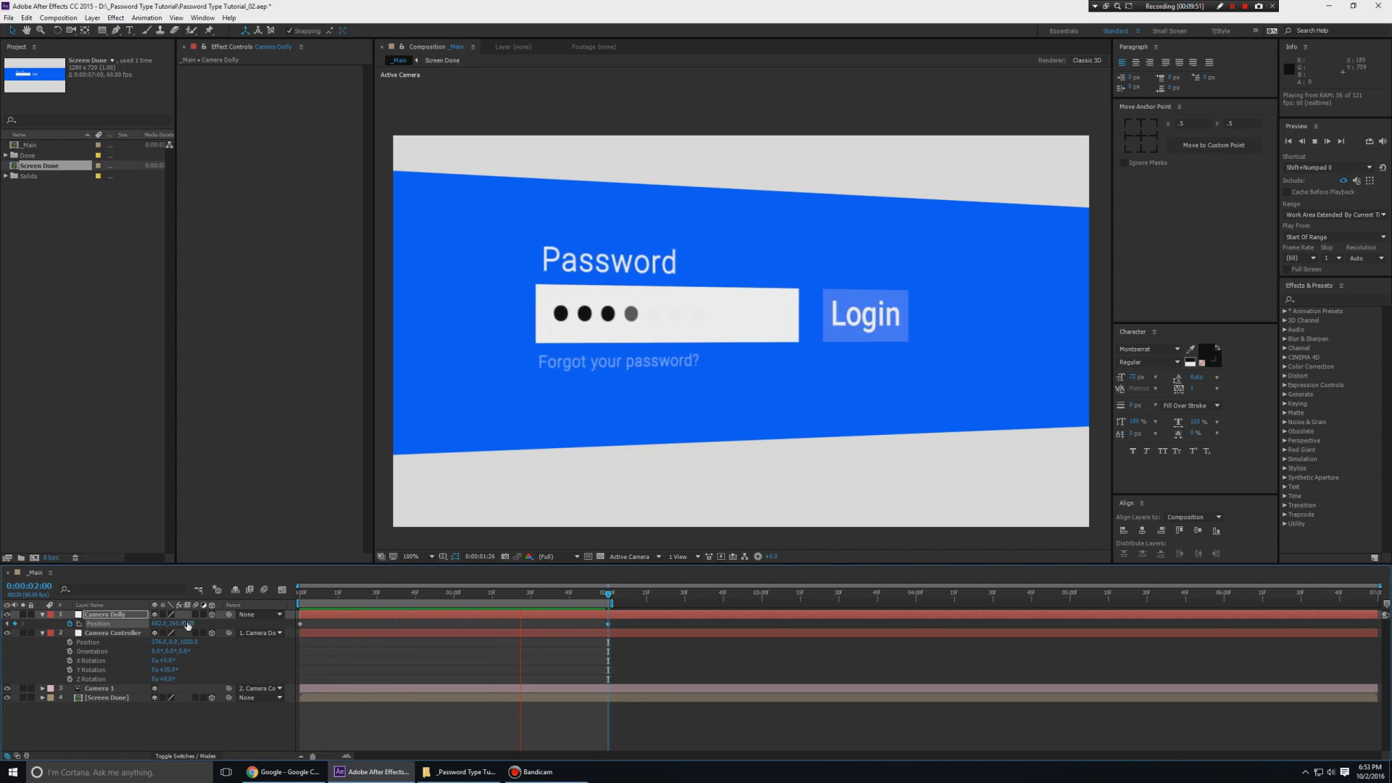
pyautogui.press('space')
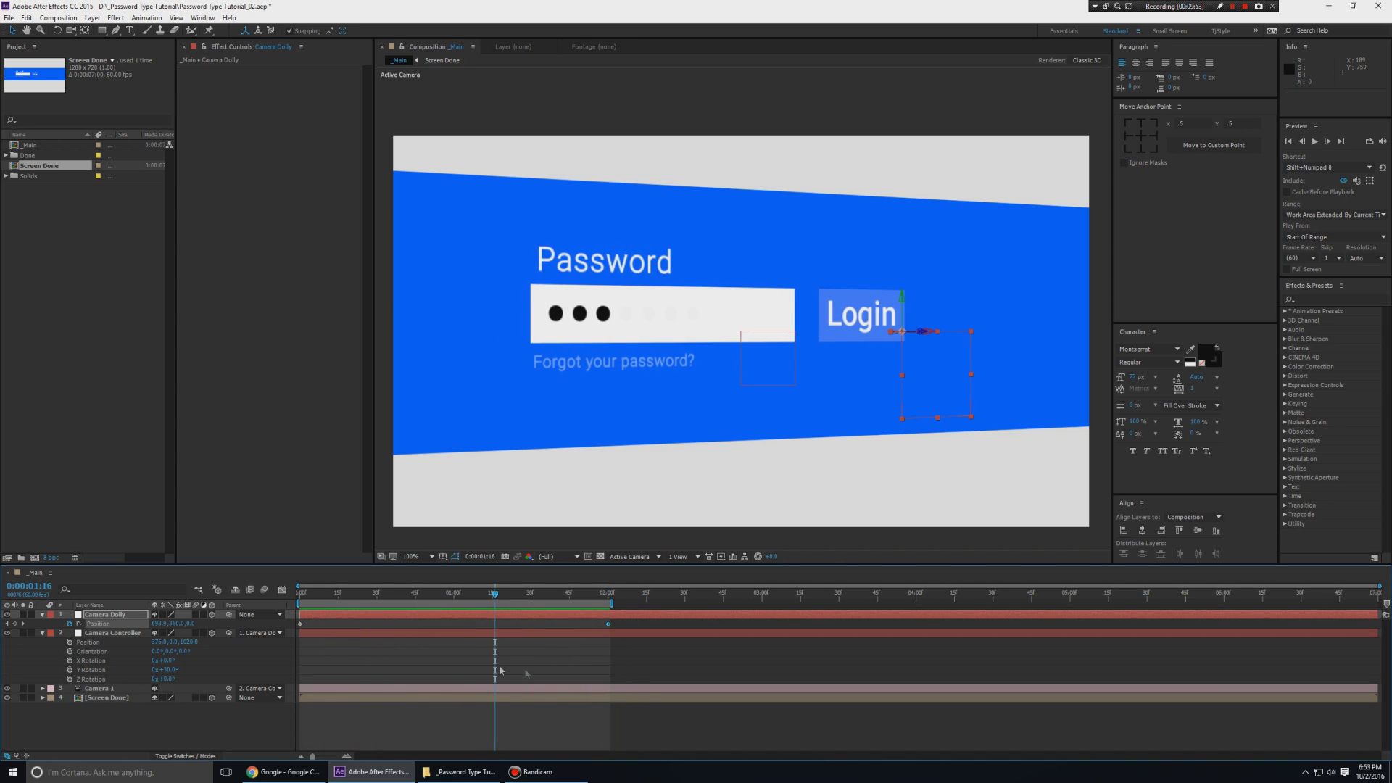
# Adjust the Camera Dolly's Position at 0:00:02:00 for a gentler drift, preview it, and extend the work area to about 0:00:03:47.
pyautogui.press('k')
pyautogui.click(242, 661)
pyautogui.moveTo(159, 624); pyautogui.dragTo(170, 628)
pyautogui.press('space')
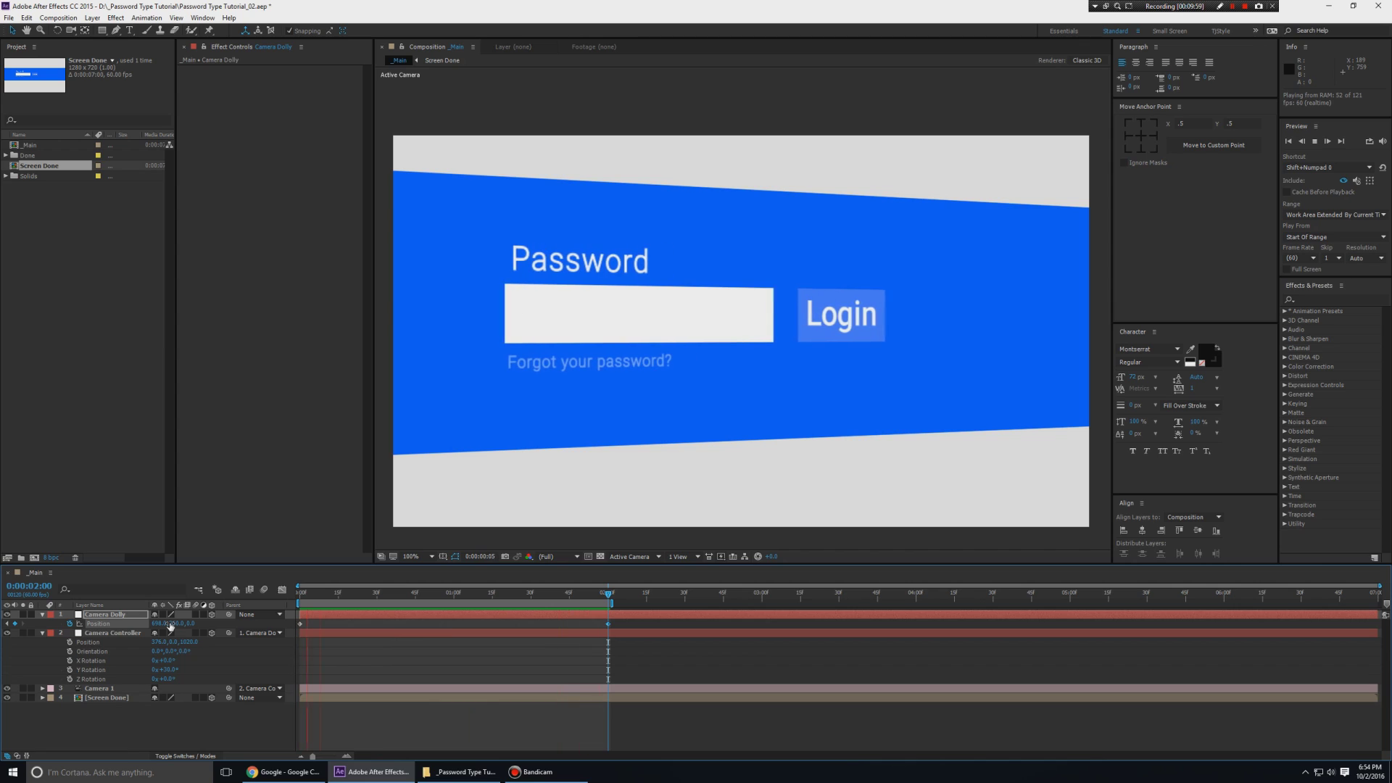
pyautogui.press('space')
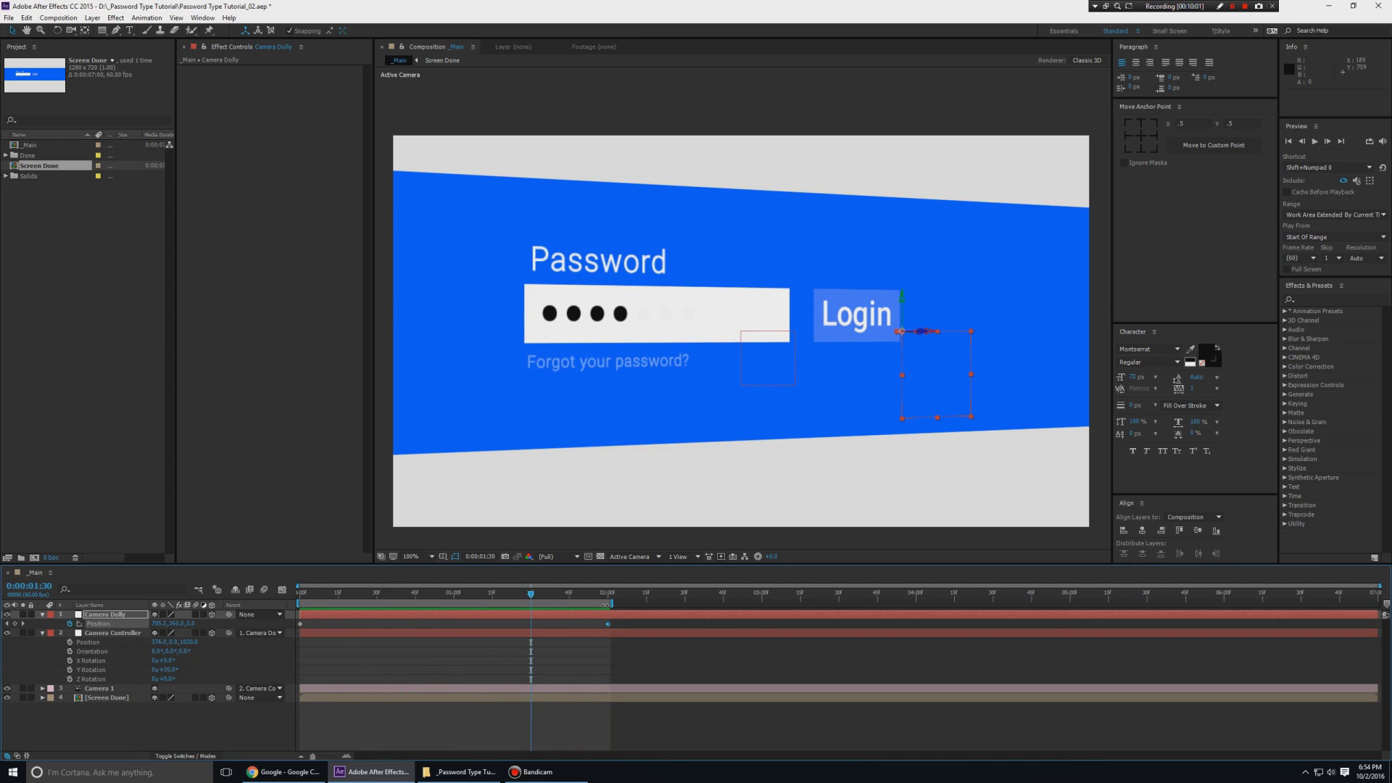
pyautogui.moveTo(609, 603); pyautogui.dragTo(885, 603)
pyautogui.click(106, 723)
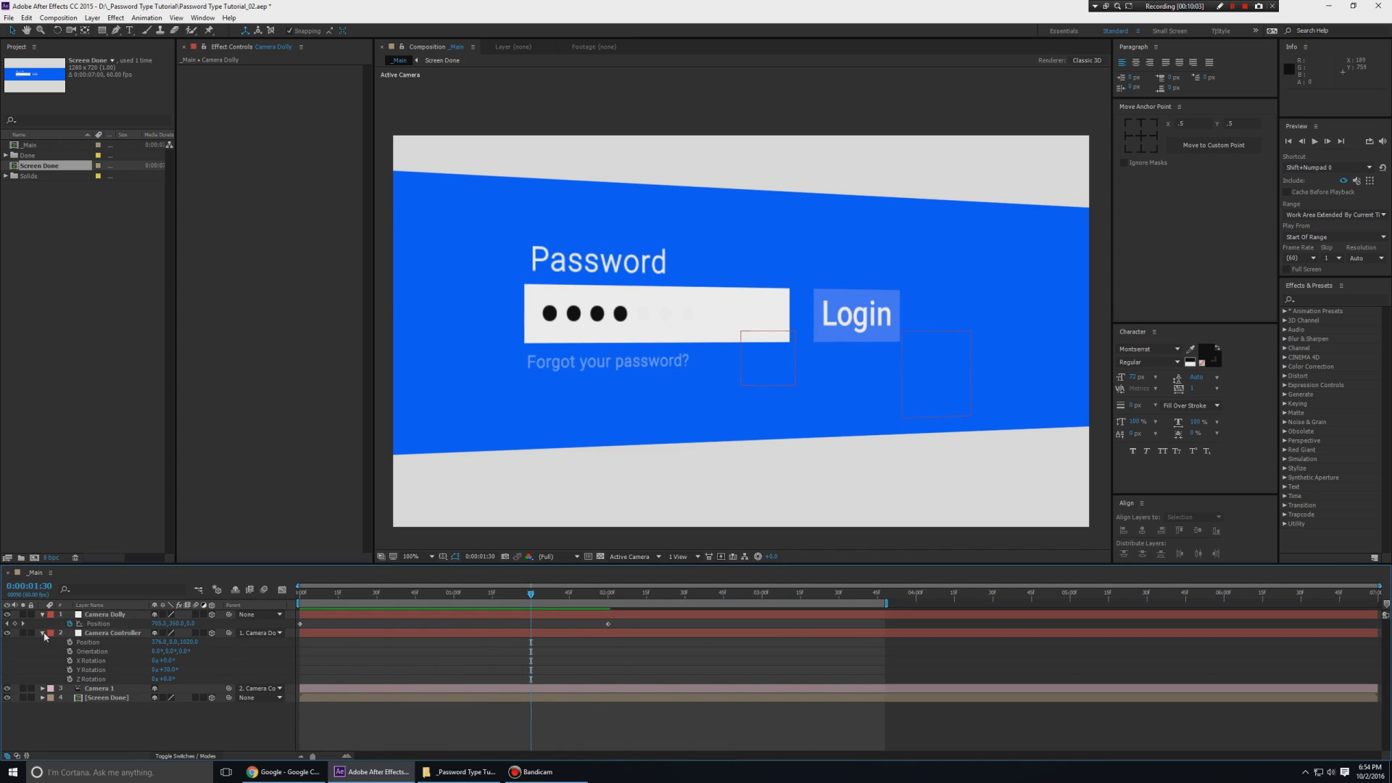
# Reveal the Camera Options of Camera 1 and turn on Depth of Field.
pyautogui.click(107, 690)
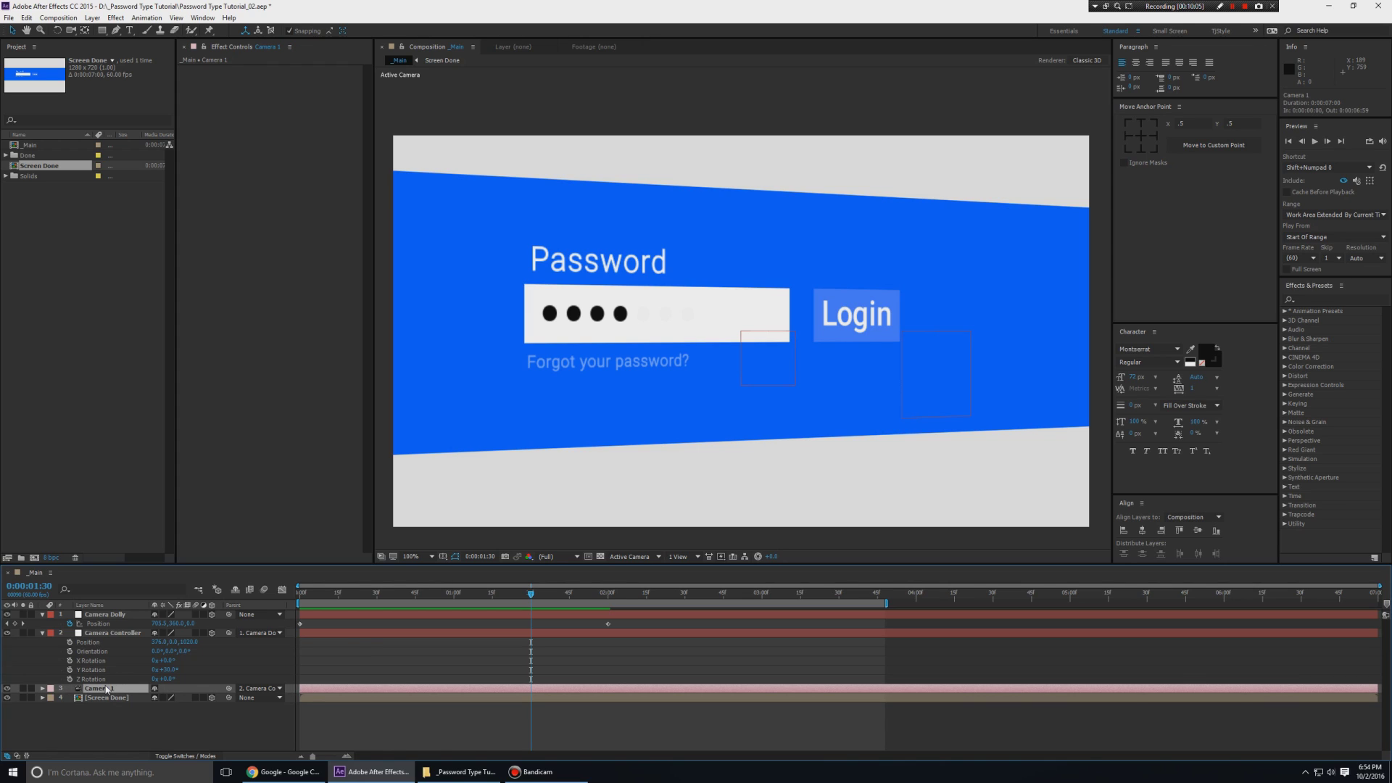
pyautogui.press('a')
pyautogui.press('a')
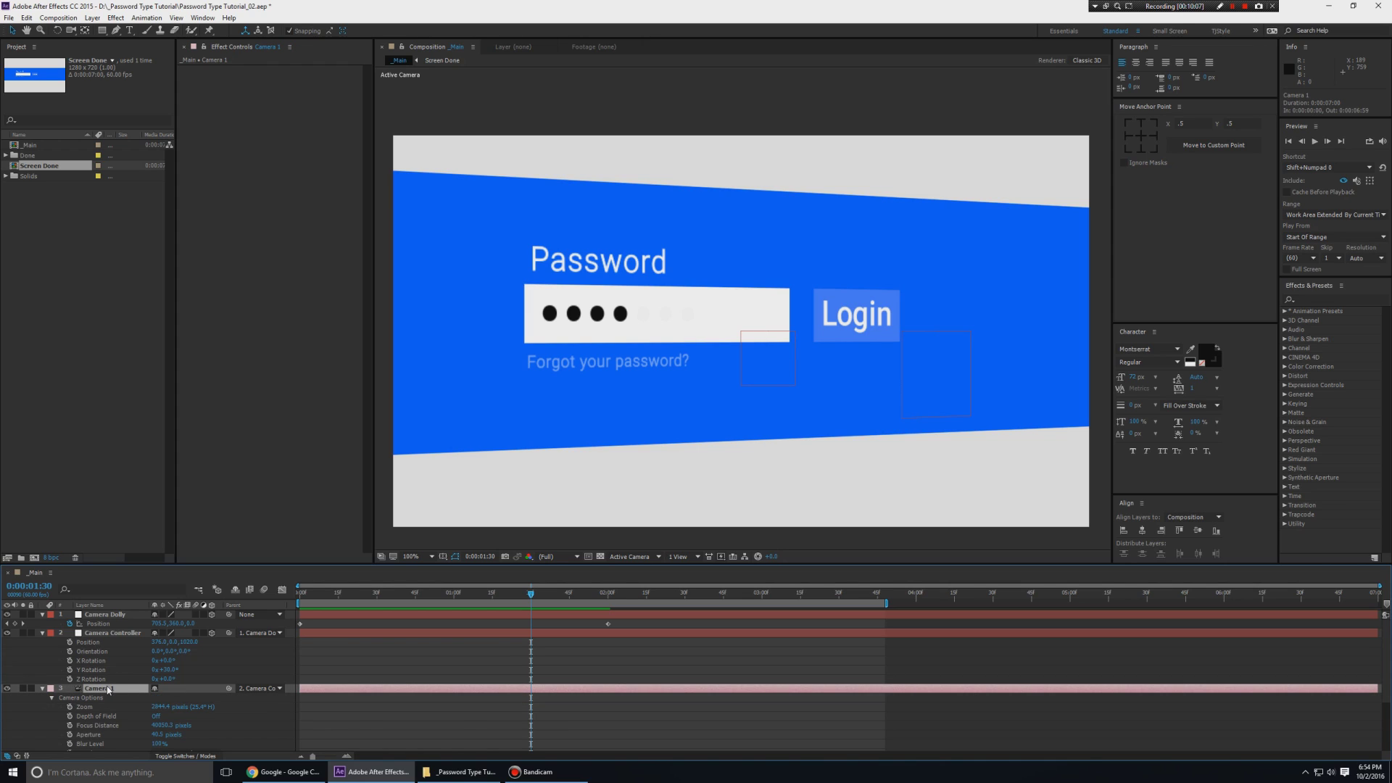
pyautogui.click(155, 716)
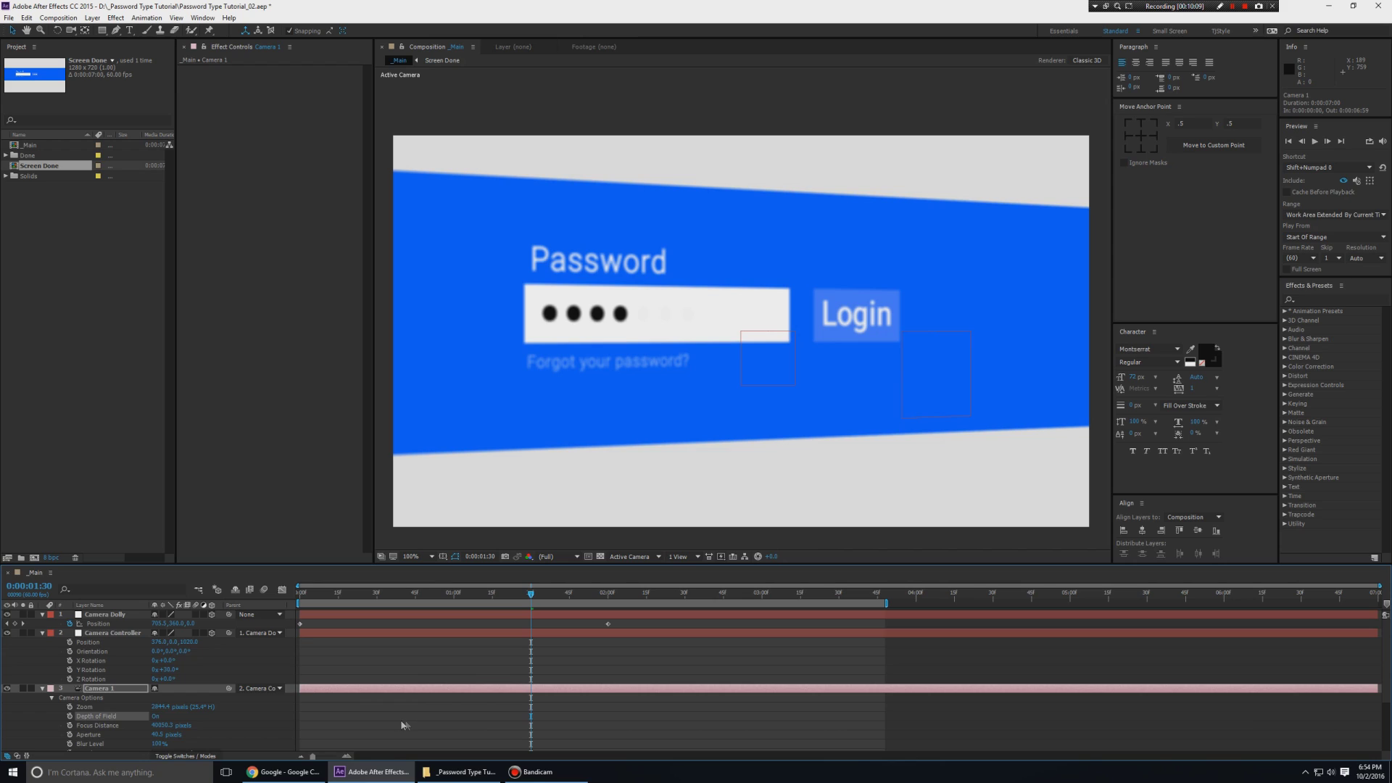
pyautogui.scroll(-2, 391, 723)
pyautogui.click(313, 716)
# Set Camera 1's Focus Distance to 2500 pixels.
pyautogui.moveTo(164, 672); pyautogui.dragTo(157, 672)
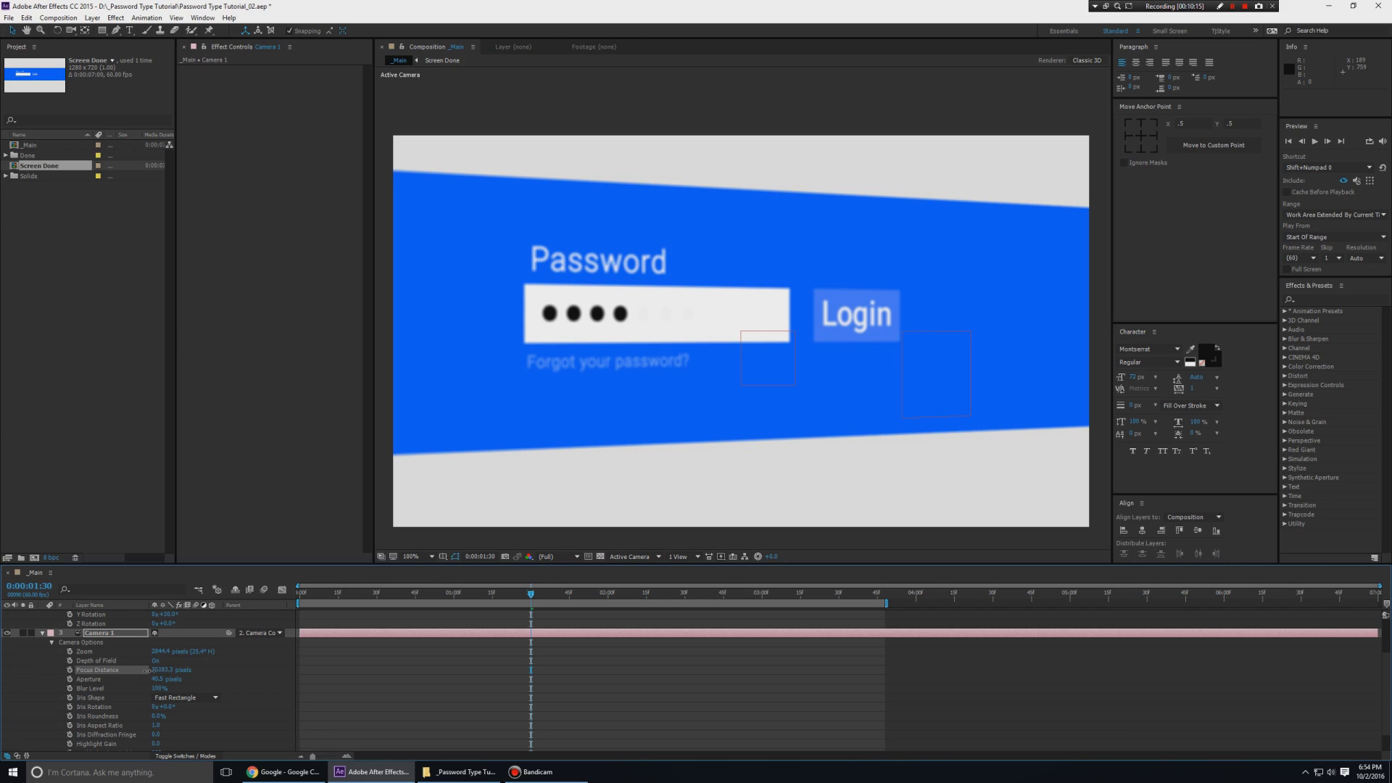
pyautogui.click(157, 669)
pyautogui.write('2500')
pyautogui.press('Return')
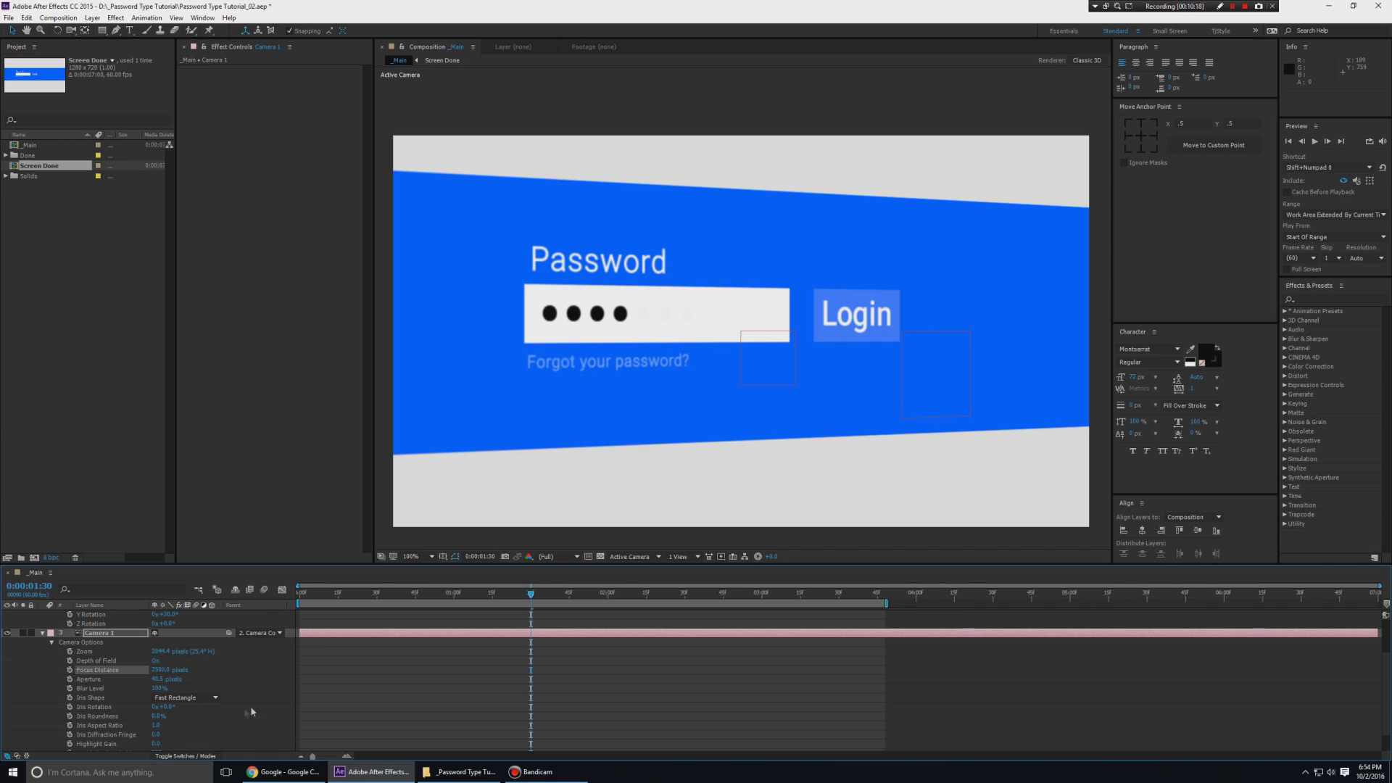
# Increase Camera 1's Aperture for a stronger blur and readjust its Focus Distance while checking the first frame.
pyautogui.moveTo(158, 679); pyautogui.dragTo(108, 664)
pyautogui.scroll(1, 601, 316)
pyautogui.scroll(-1, 556, 313)
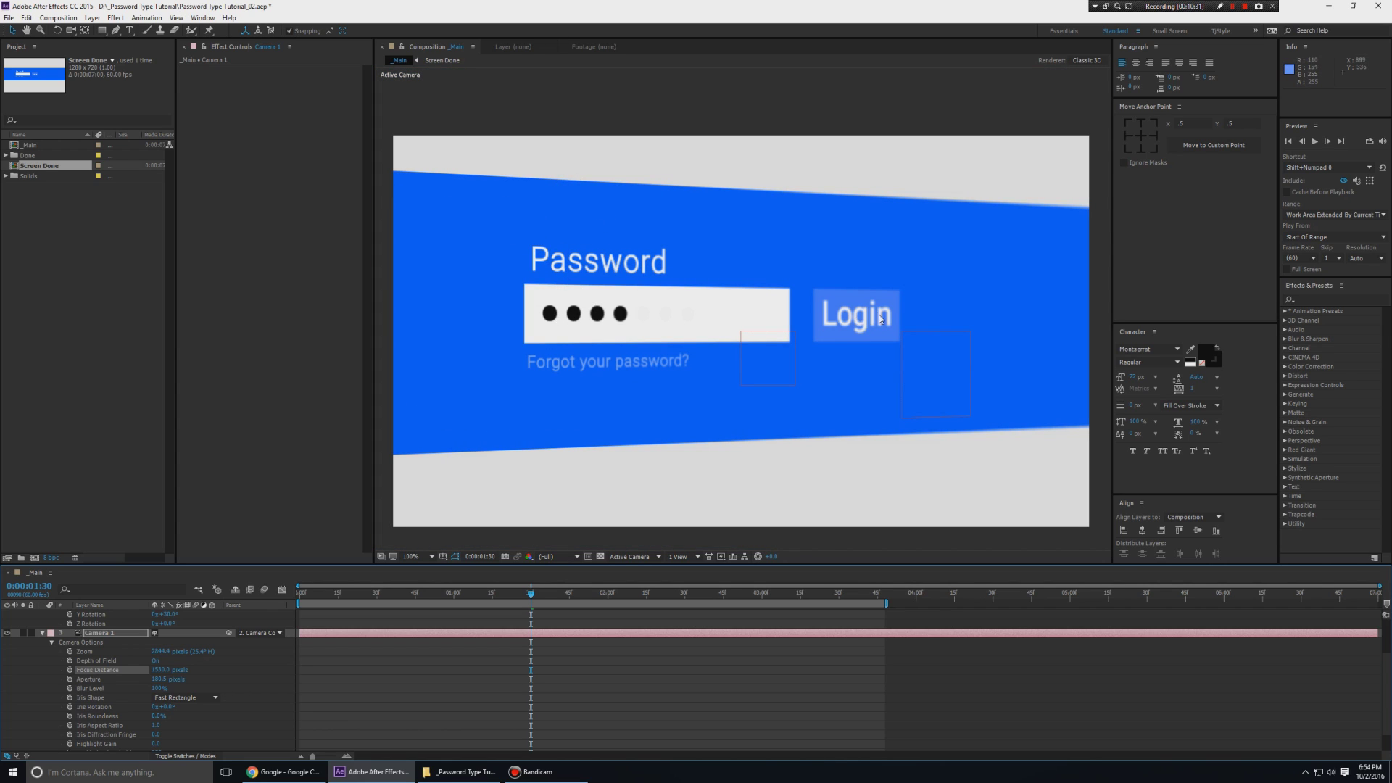
pyautogui.press('Home')
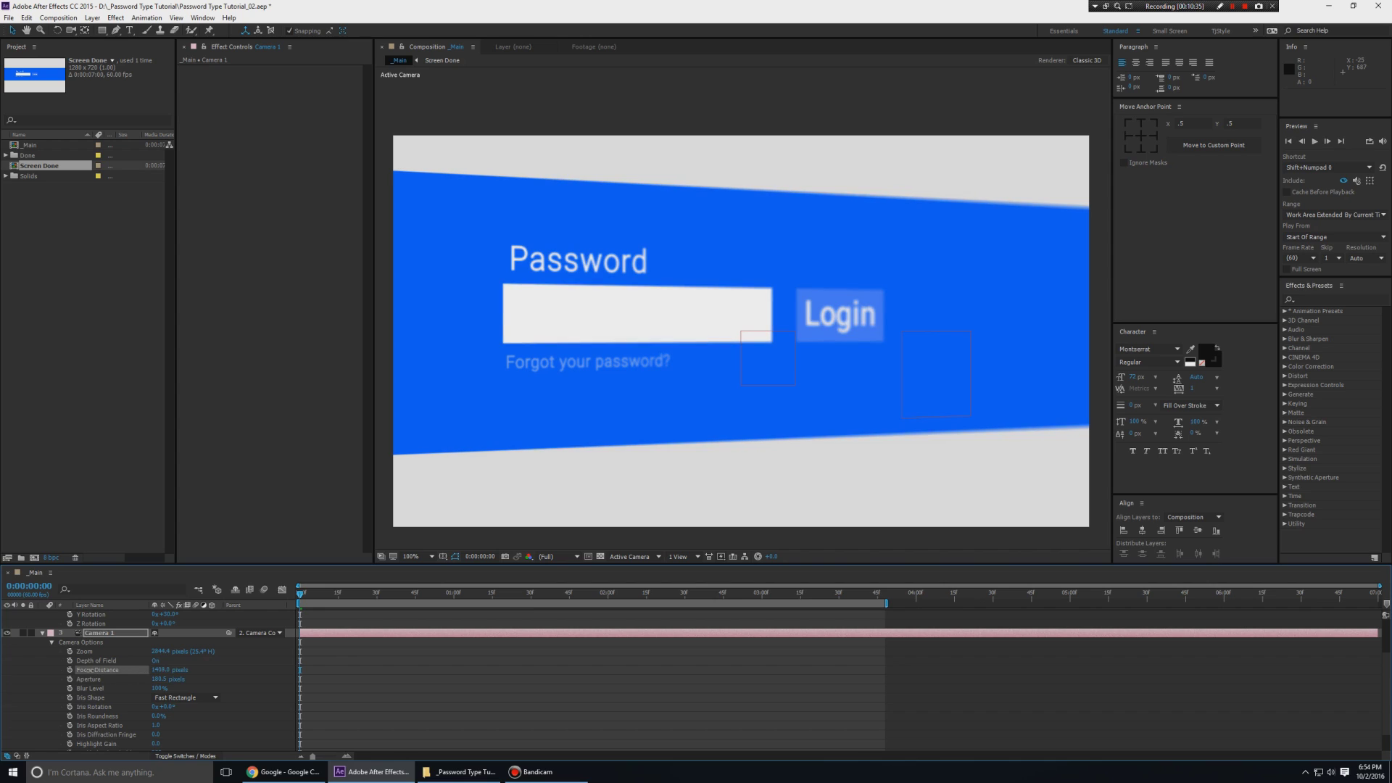
pyautogui.moveTo(170, 669); pyautogui.dragTo(264, 649)
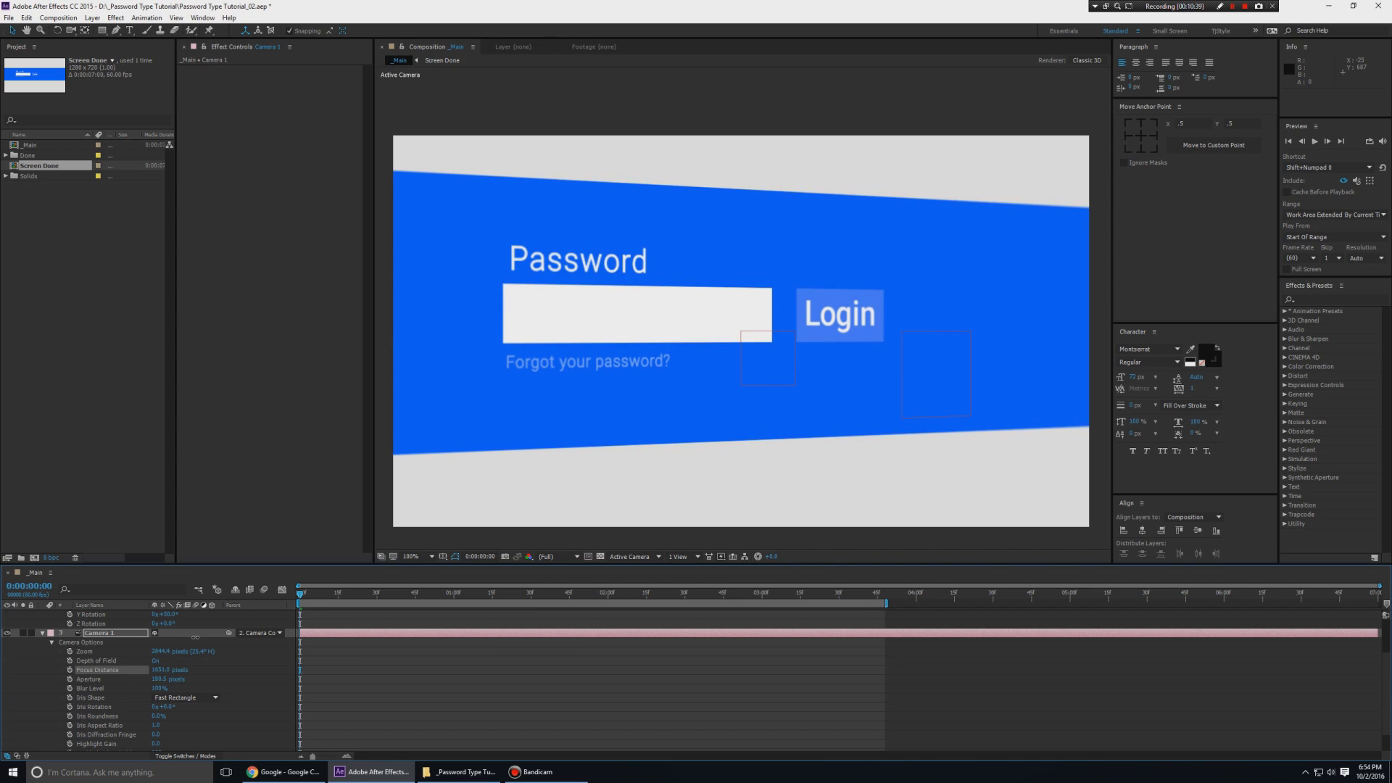
# Collapse the layer properties and pre-compose all four layers into a new composition named Animation Done.
pyautogui.scroll(3, 245, 671)
pyautogui.press('u')
pyautogui.click(115, 722)
pyautogui.press('u')
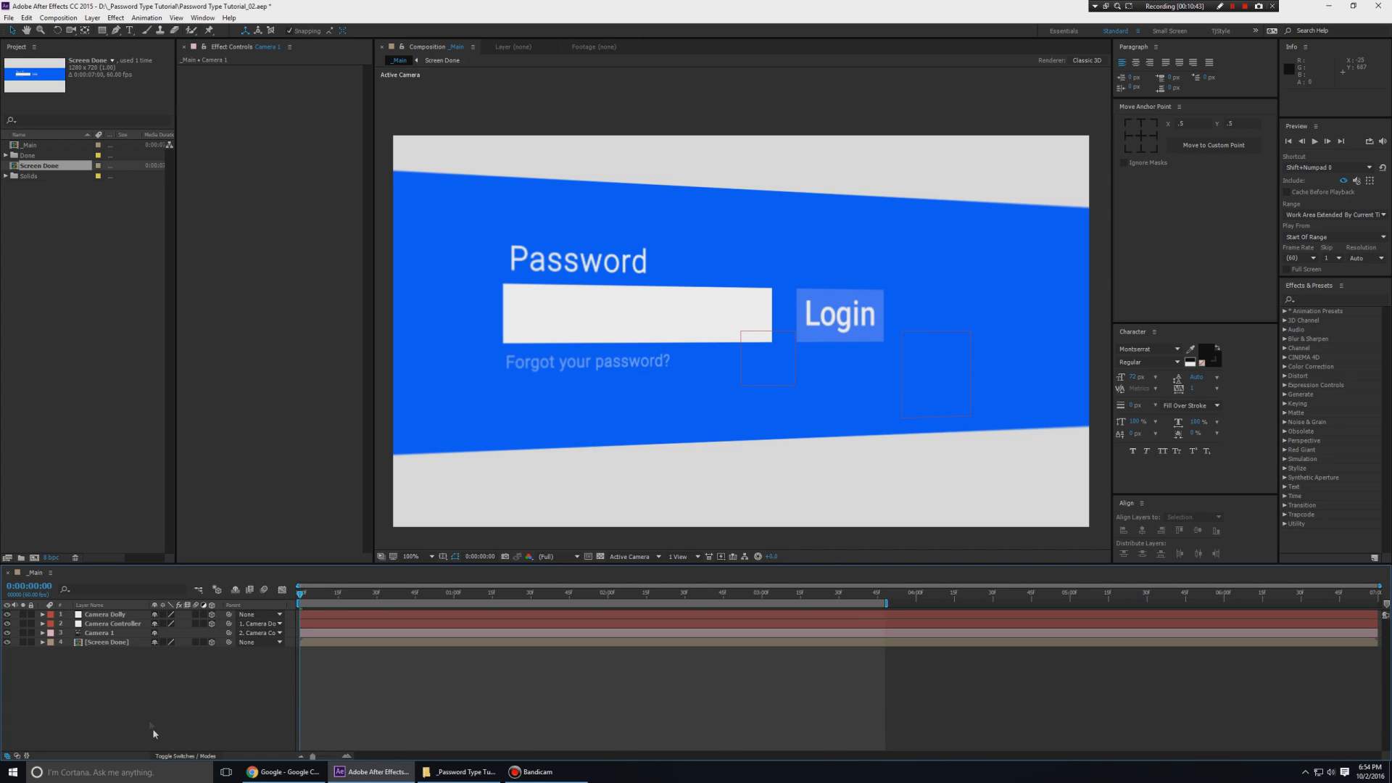
pyautogui.moveTo(156, 732); pyautogui.dragTo(105, 543)
pyautogui.hotkey('ctrl', 'shift', 'c')
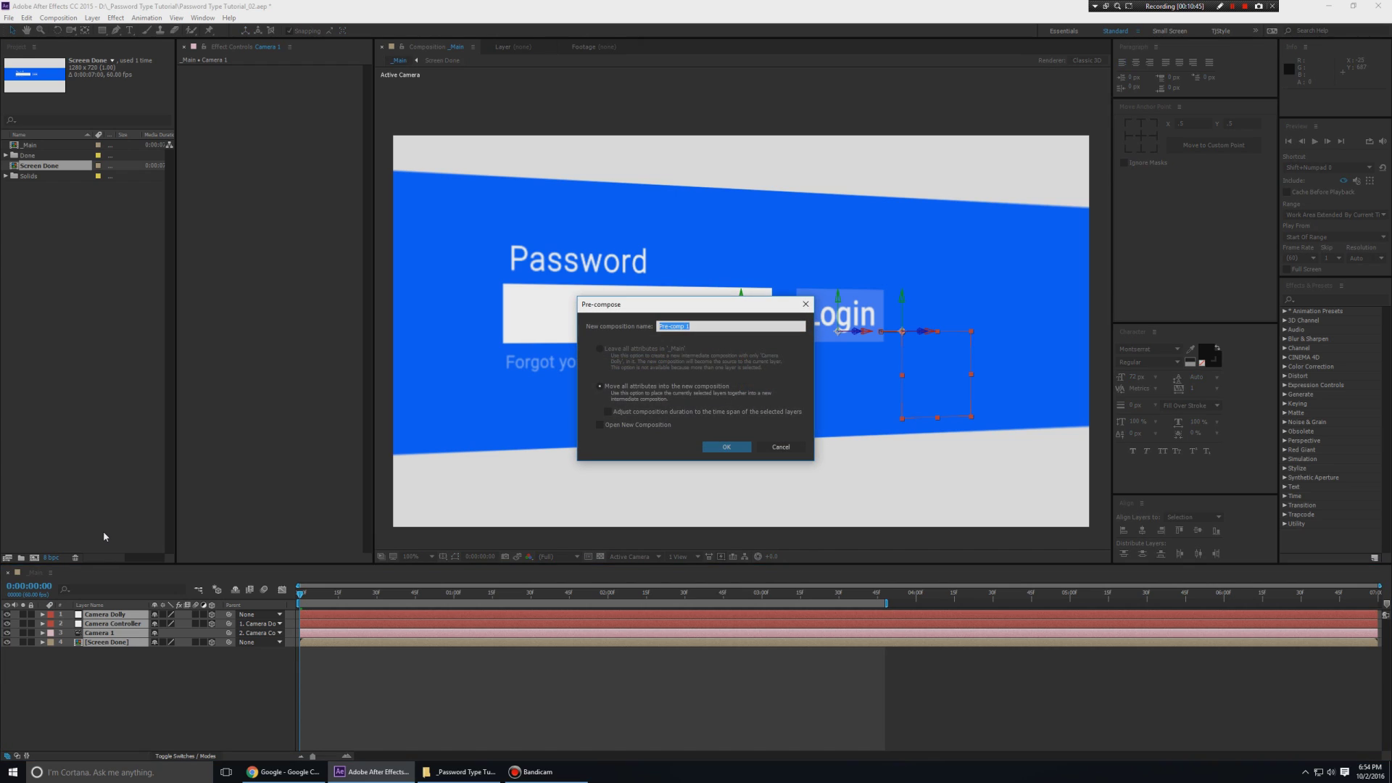
pyautogui.write('Animation Do')
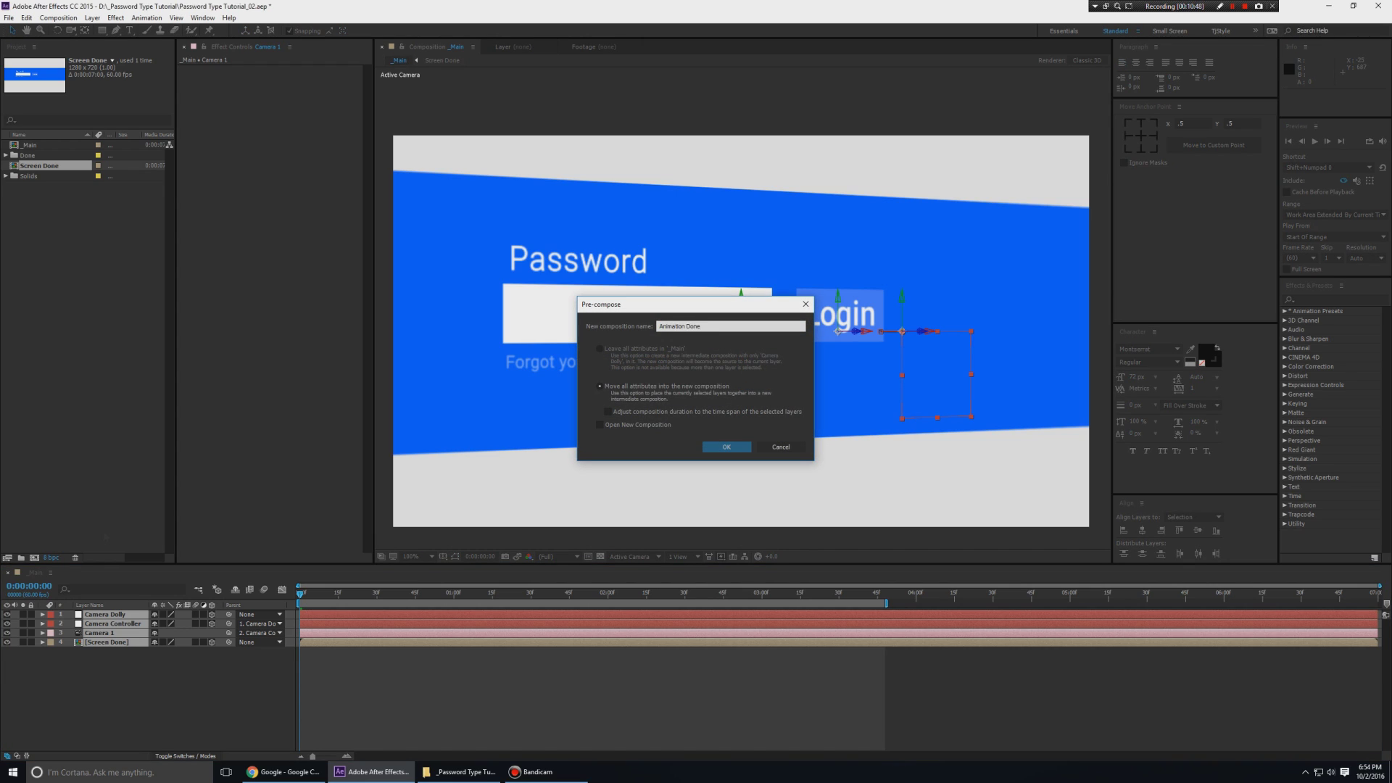
pyautogui.write('ne')
pyautogui.press('Return')
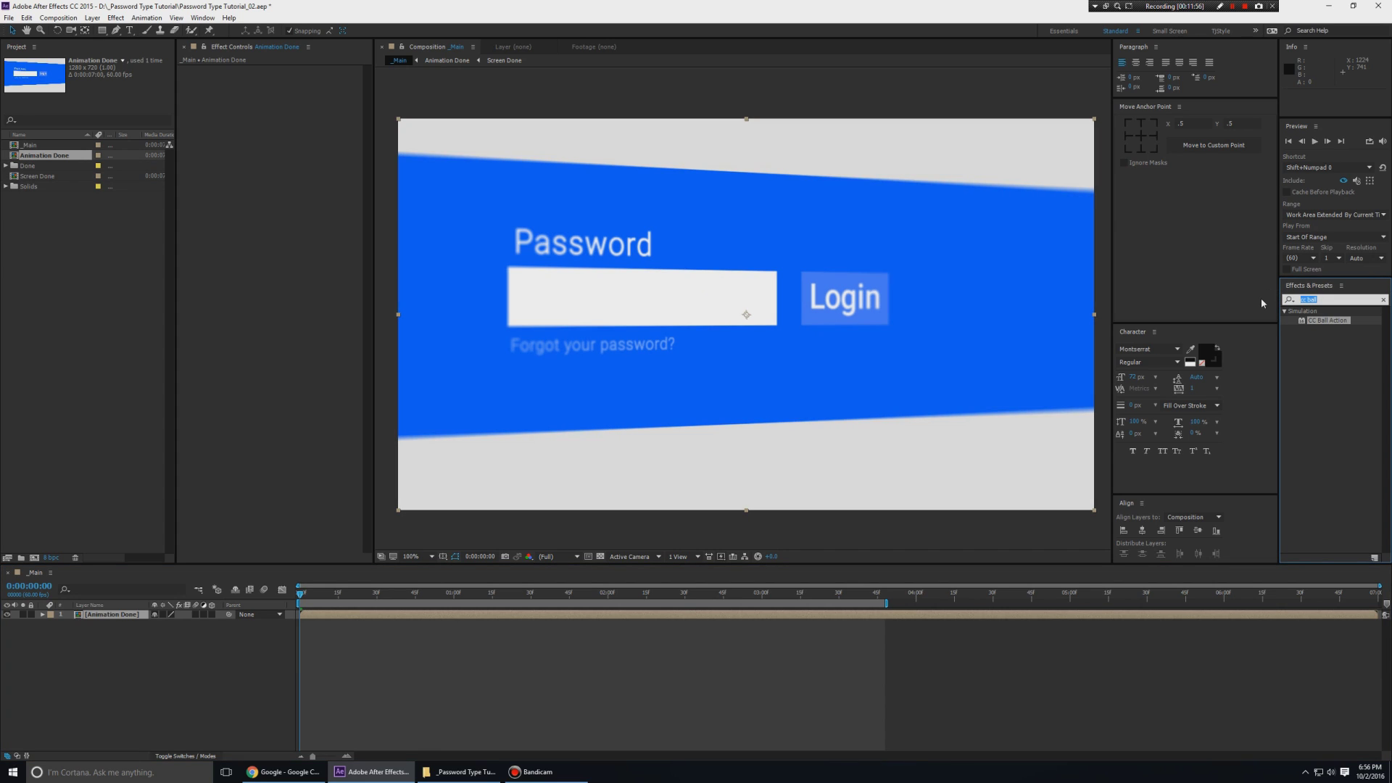
# Search the effects for grid, try the Grid effect on the Animation Done layer, and change its Blending Mode.
pyautogui.press('BackSpace')
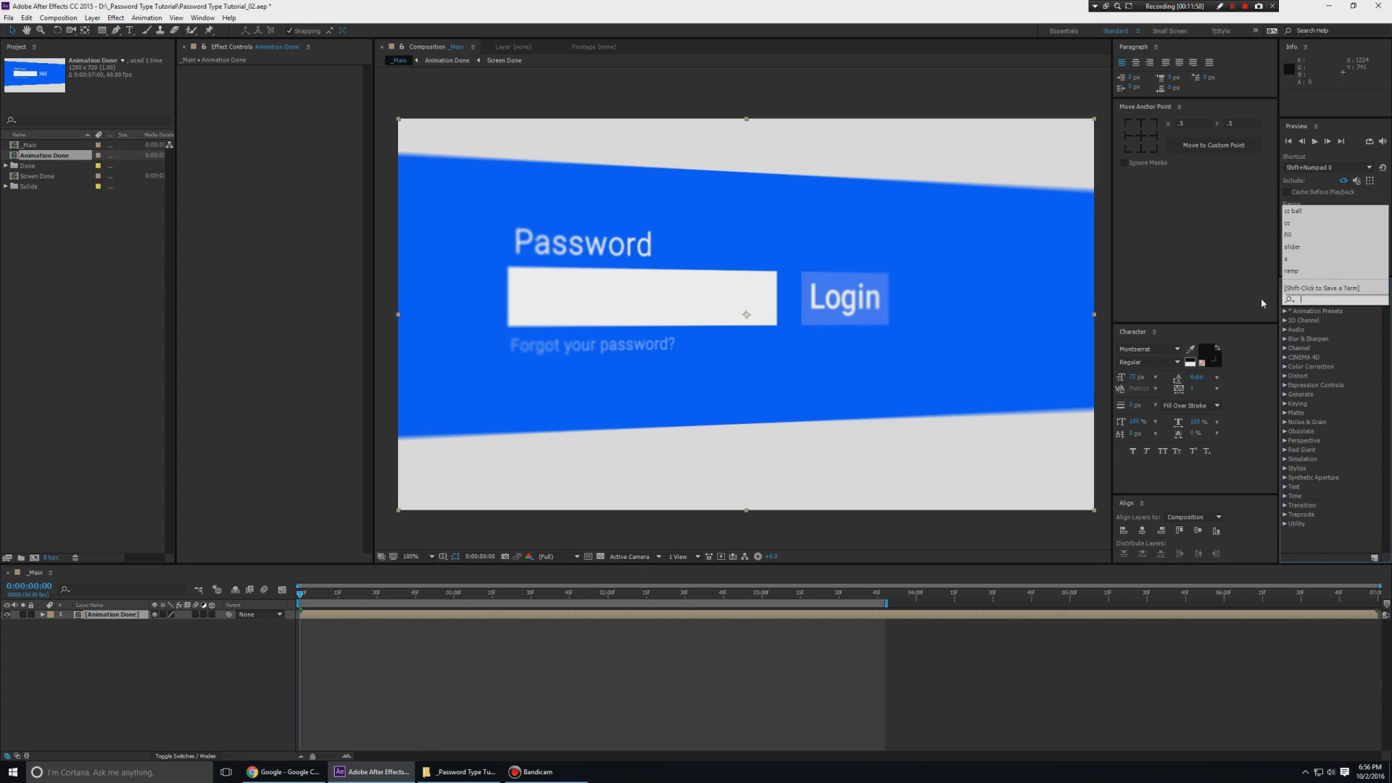
pyautogui.write('grid')
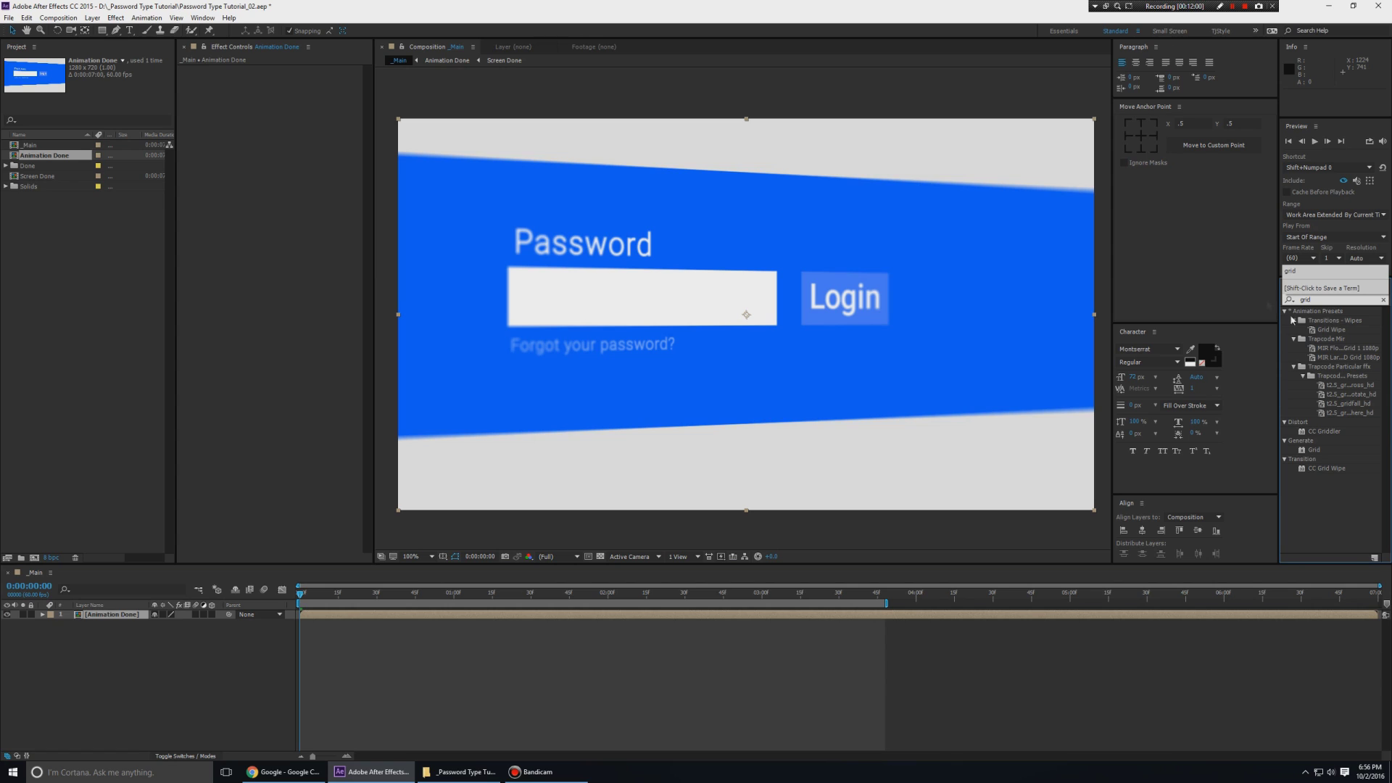
pyautogui.moveTo(1314, 449); pyautogui.dragTo(711, 445)
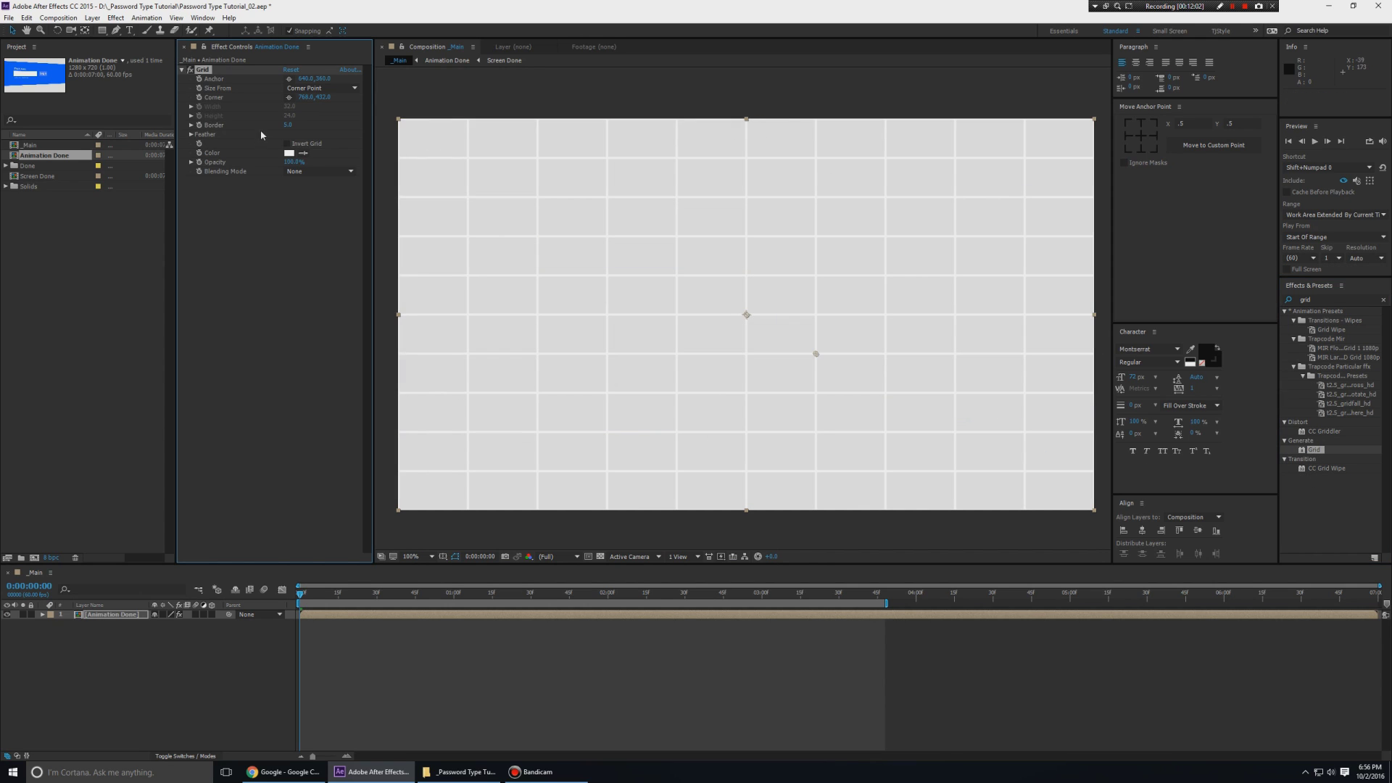
pyautogui.click(312, 172)
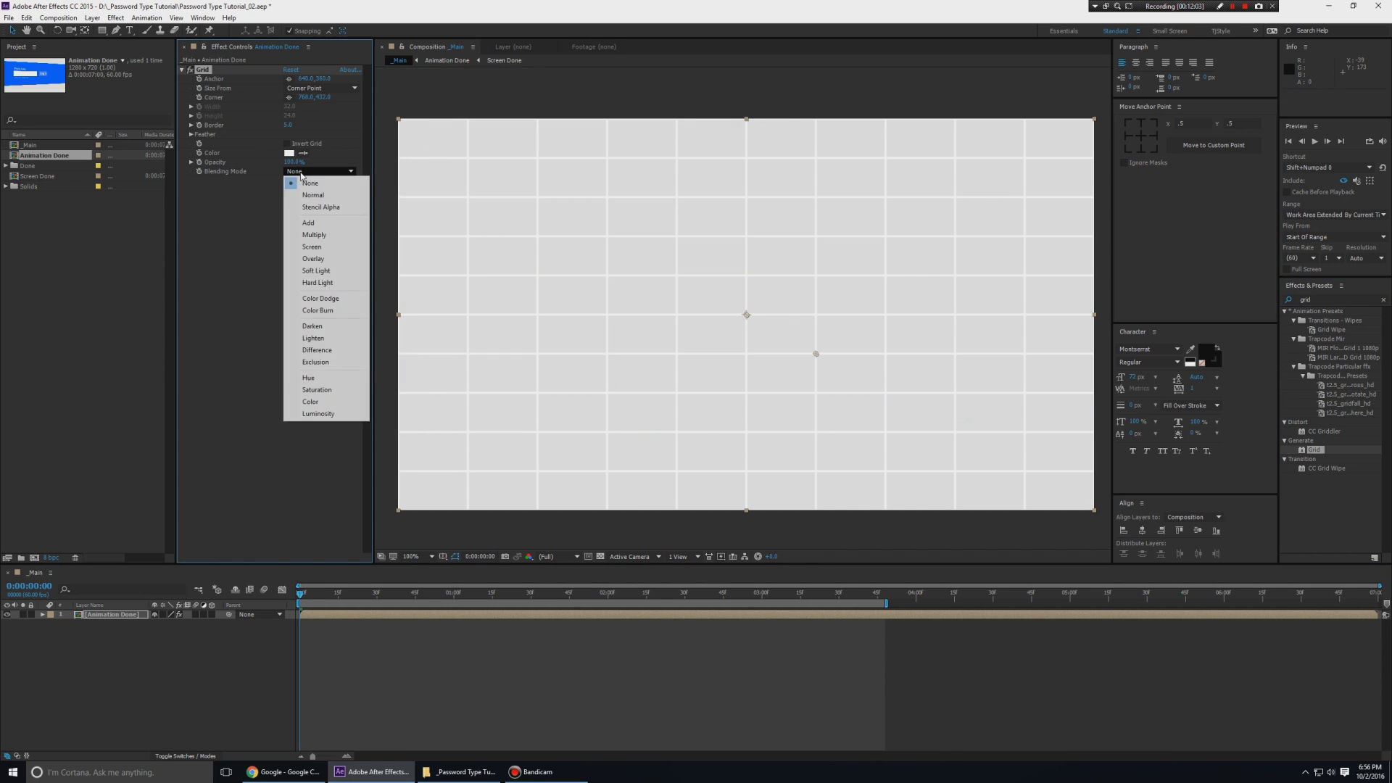
pyautogui.click(307, 228)
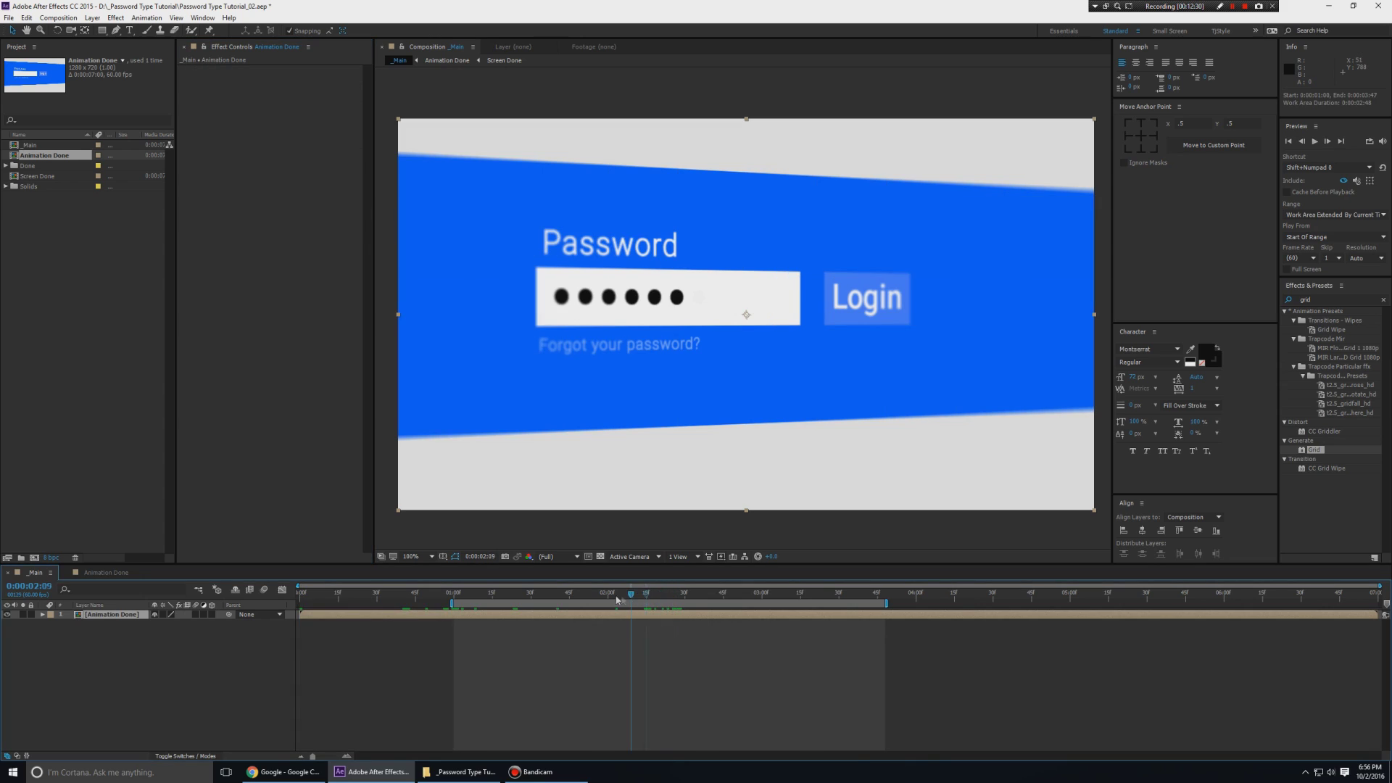
# Narrow the work area to run from 0:00:00:31 to 0:00:02:00, previewing the password animation with each new range.
pyautogui.moveTo(630, 608); pyautogui.dragTo(528, 595)
pyautogui.press('space')
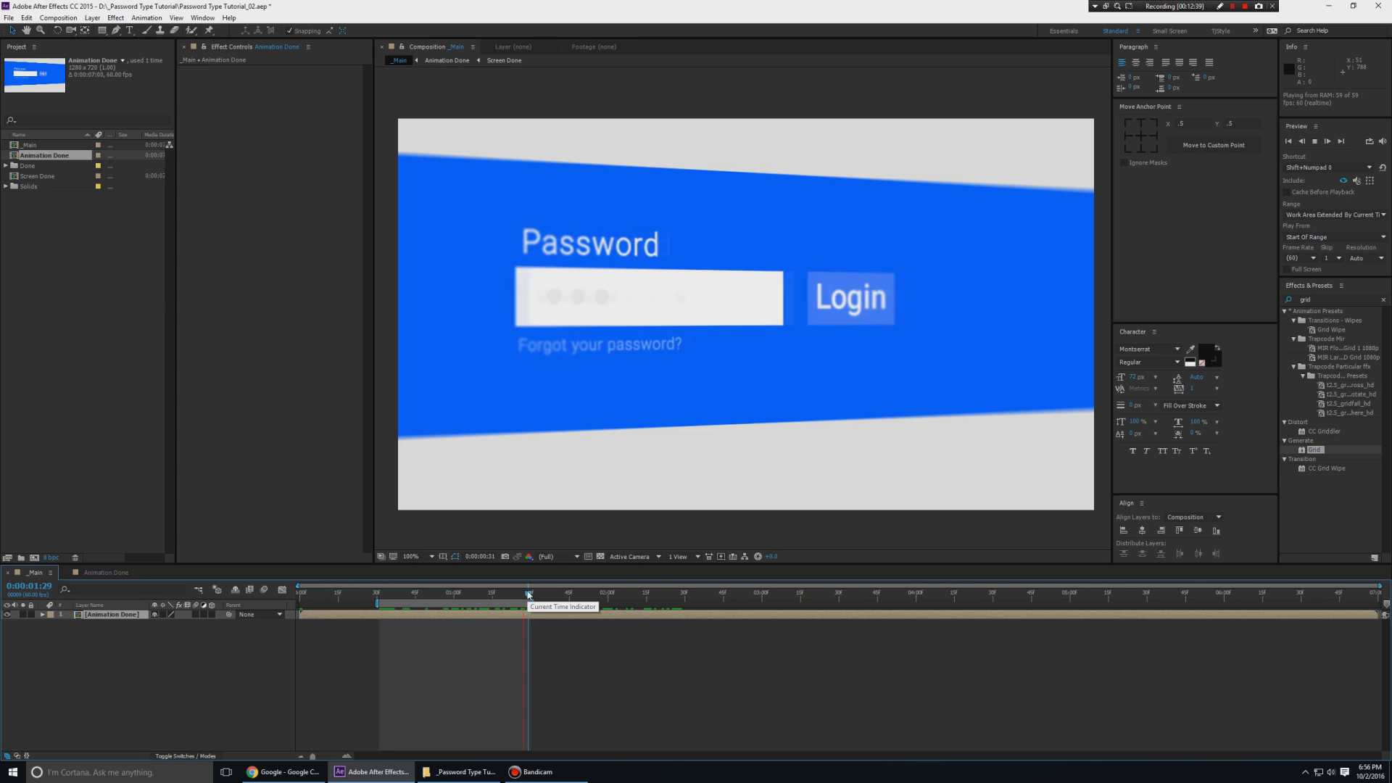
pyautogui.press('space')
pyautogui.moveTo(527, 603); pyautogui.dragTo(567, 602)
pyautogui.press('space')
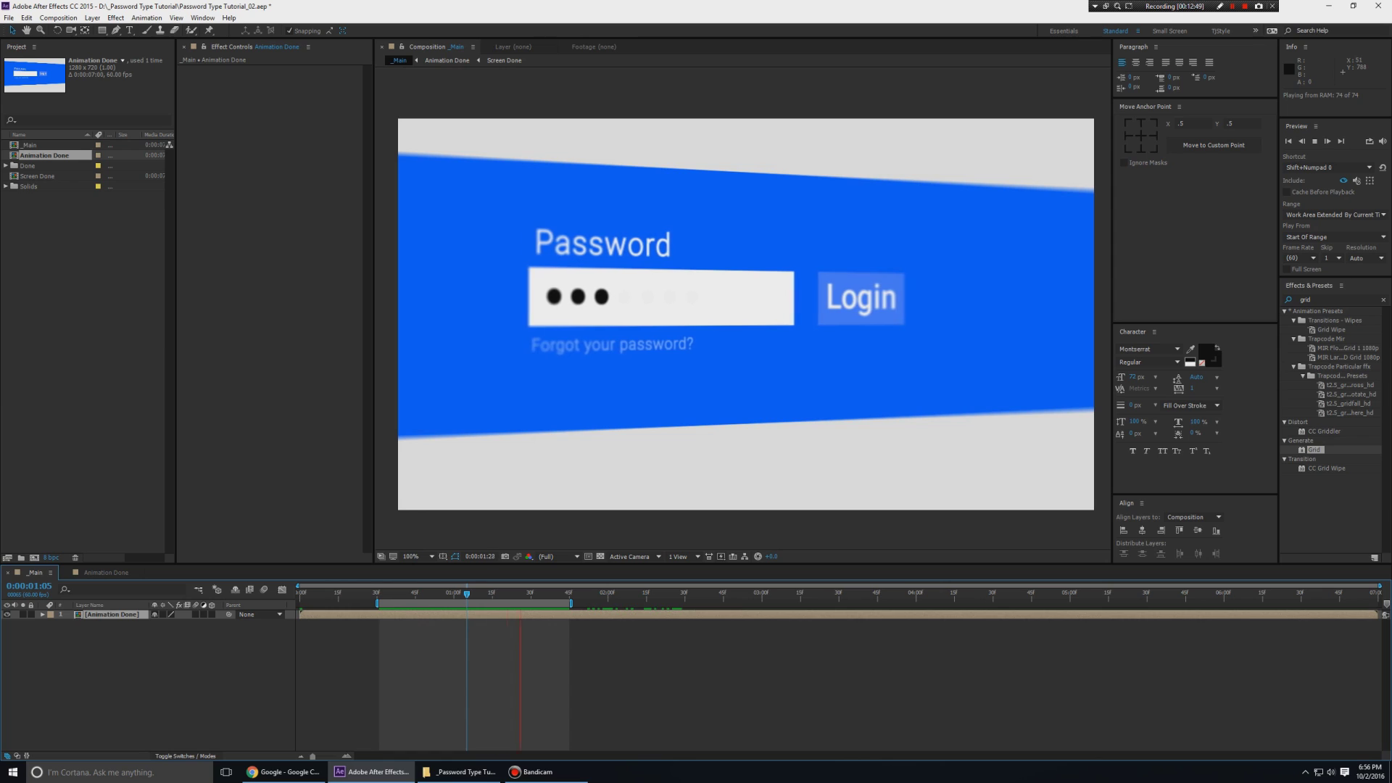
pyautogui.press('space')
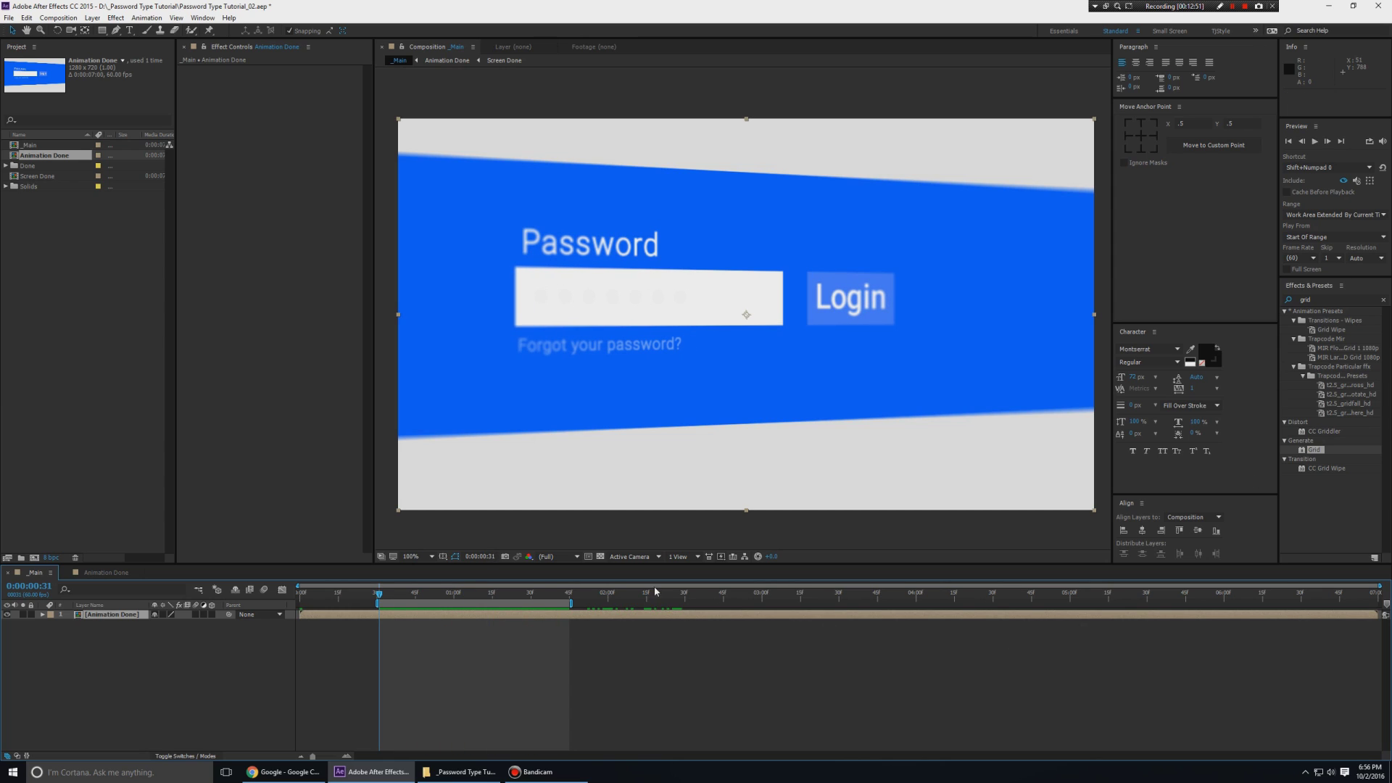
pyautogui.moveTo(572, 603); pyautogui.dragTo(609, 602)
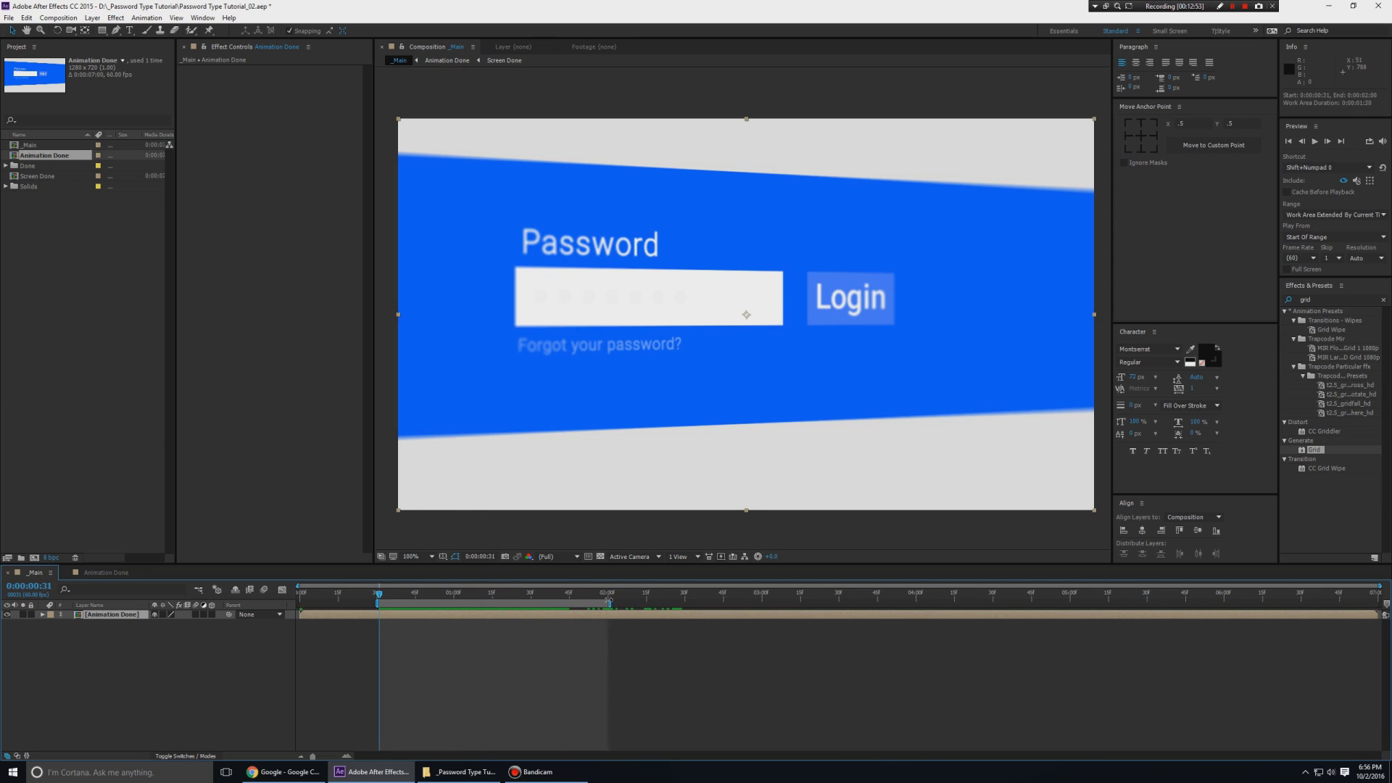
pyautogui.press('space')
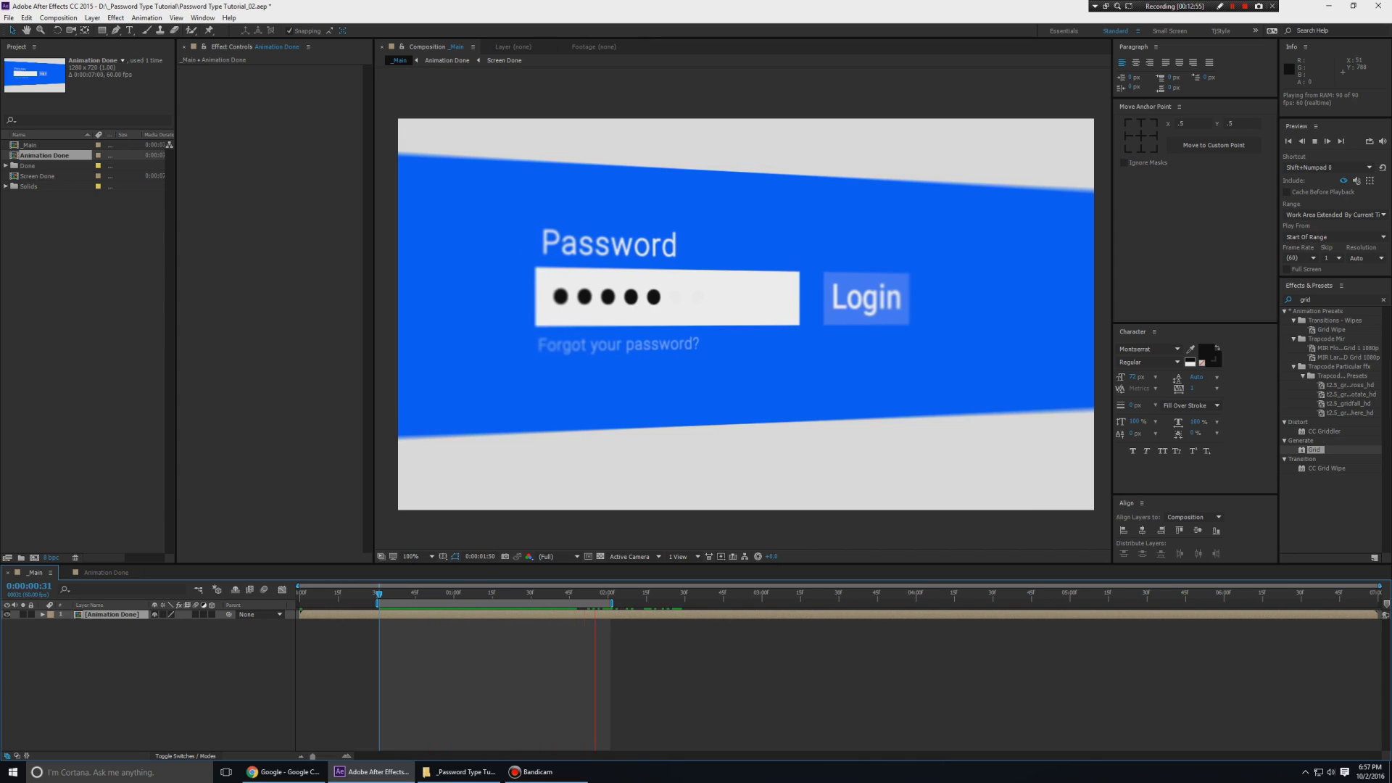